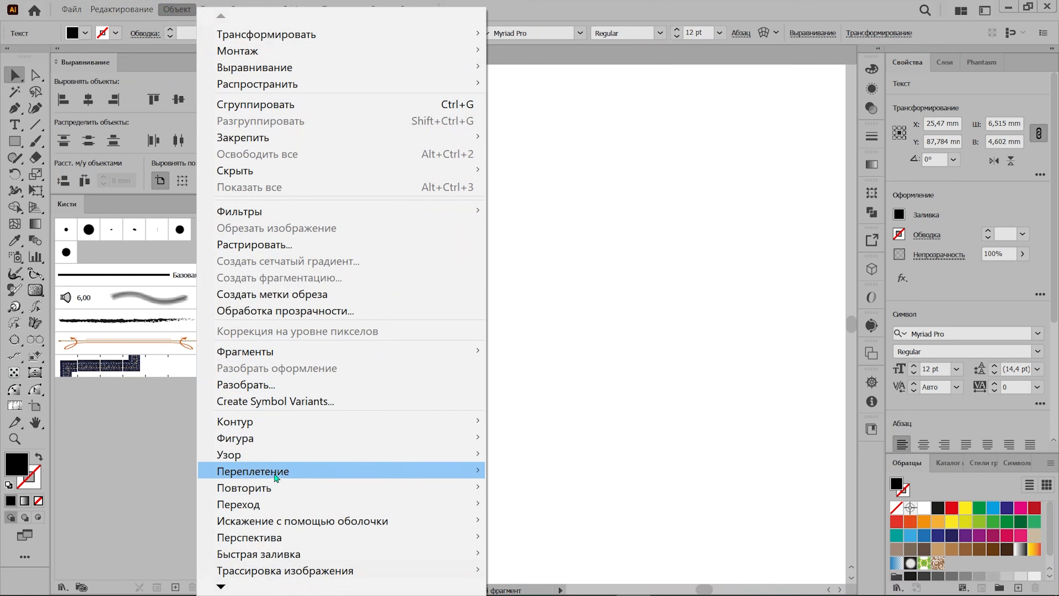
- Turn the text "100" into a grid repeat and scale its source text down to about 9.35 pt
mouse_move(320, 493)
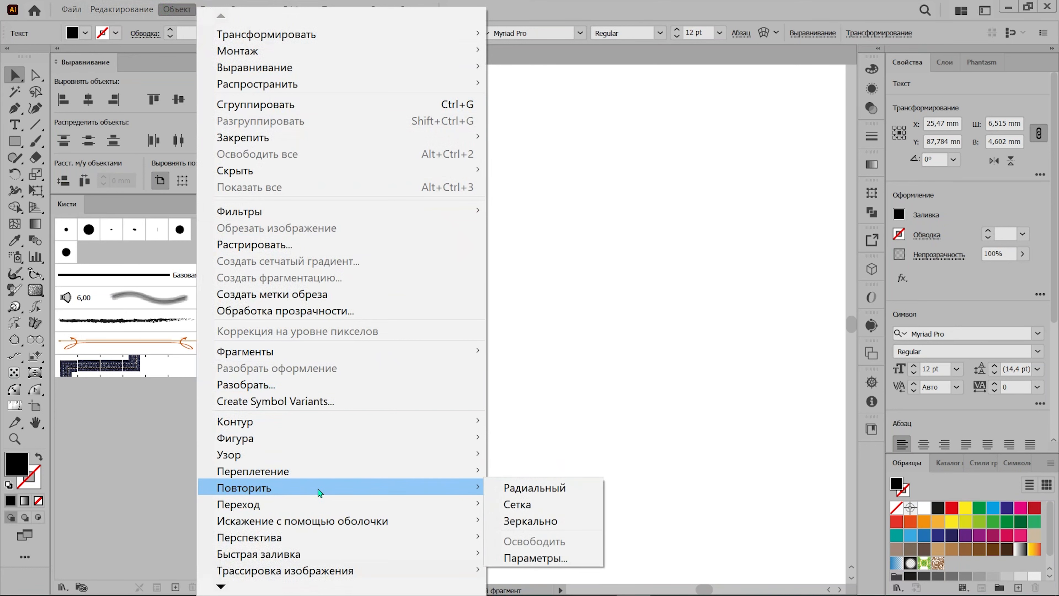
click(511, 505)
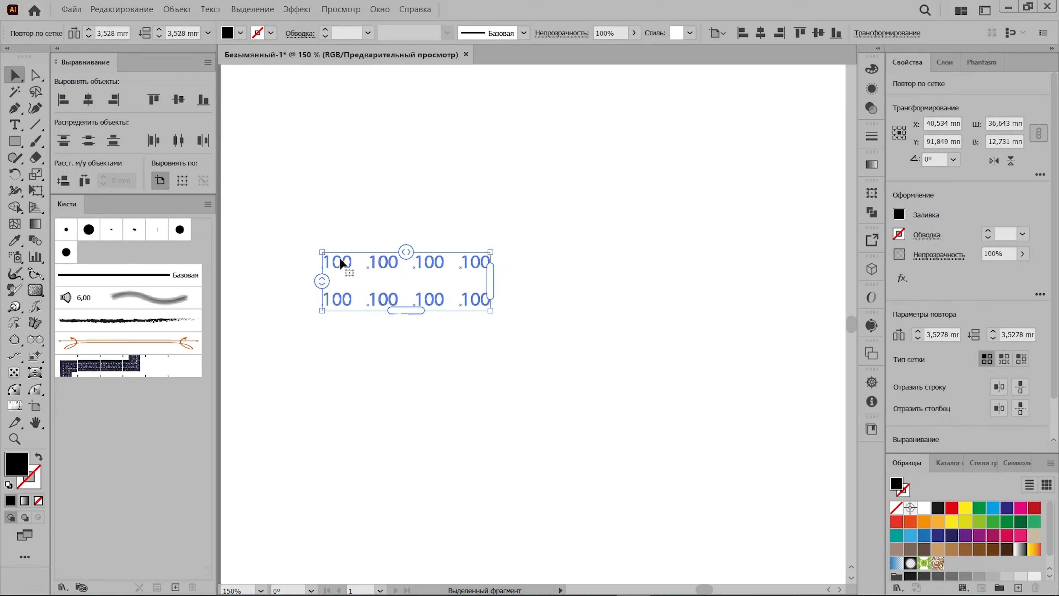
double_click(344, 261)
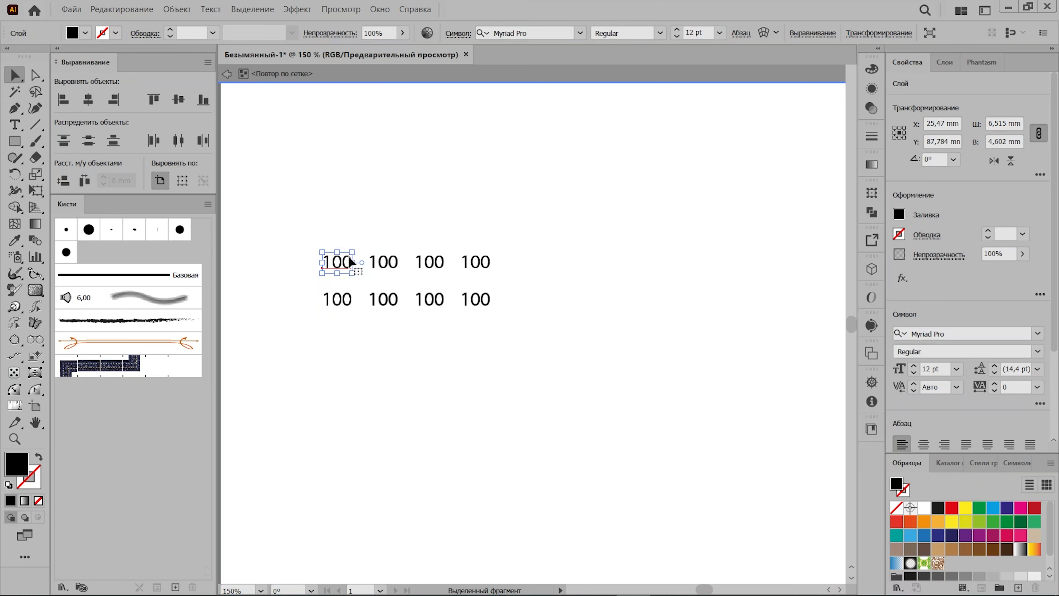
click(386, 264)
click(354, 268)
mouse_move(353, 249)
mouse_down()
mouse_move(386, 237)
mouse_move(357, 259)
mouse_move(383, 232)
mouse_move(363, 257)
mouse_up()
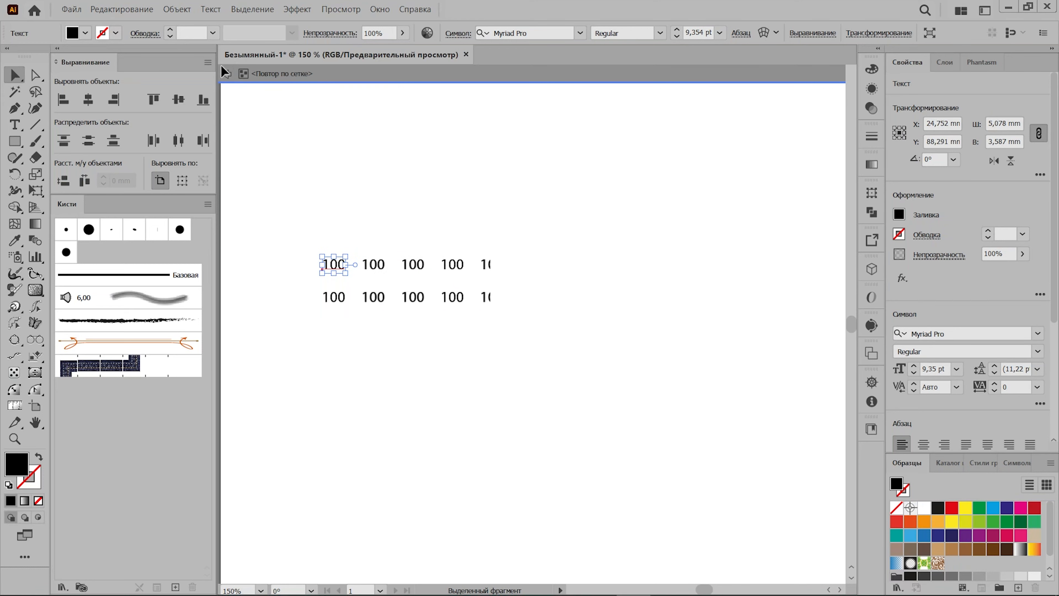
click(226, 76)
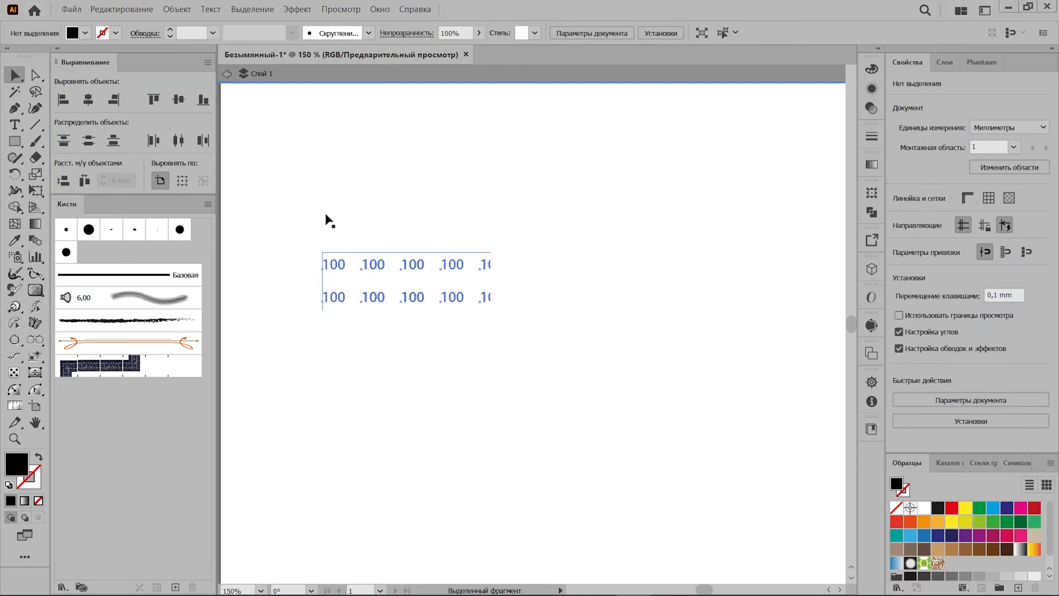
click(226, 74)
- Widen the grid repeat to about 100 mm and tighten its spacing to about 1.02 mm horizontally and 3.22 mm vertically
click(433, 267)
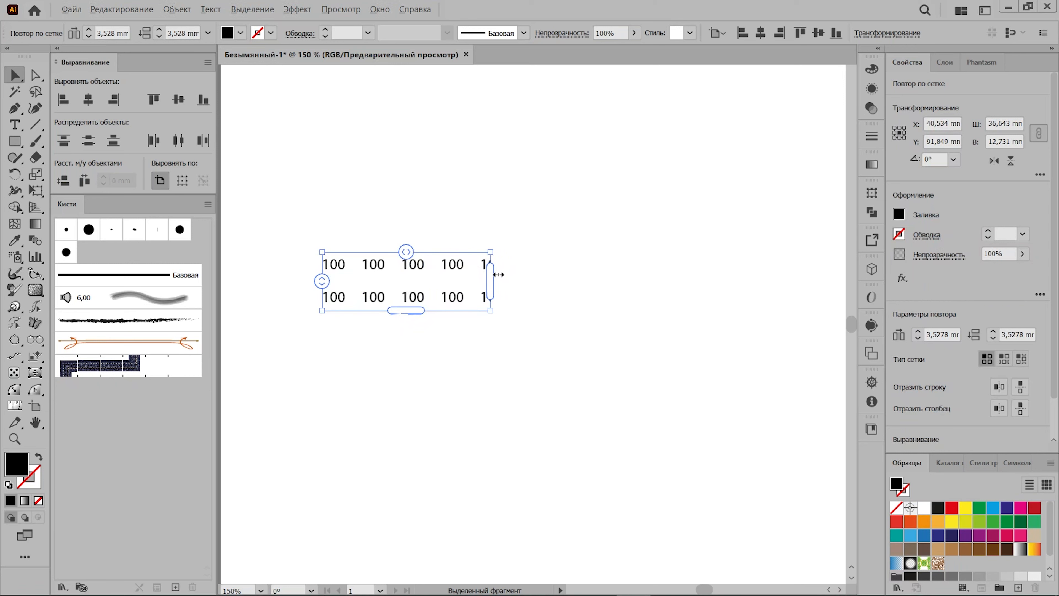
drag(498, 281, 779, 277)
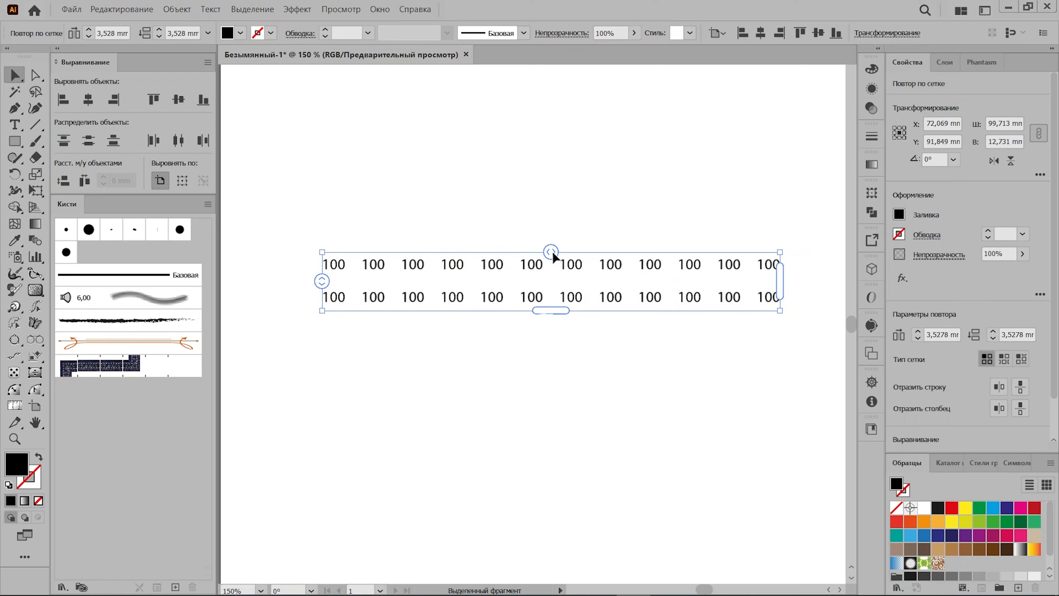
drag(553, 252, 539, 251)
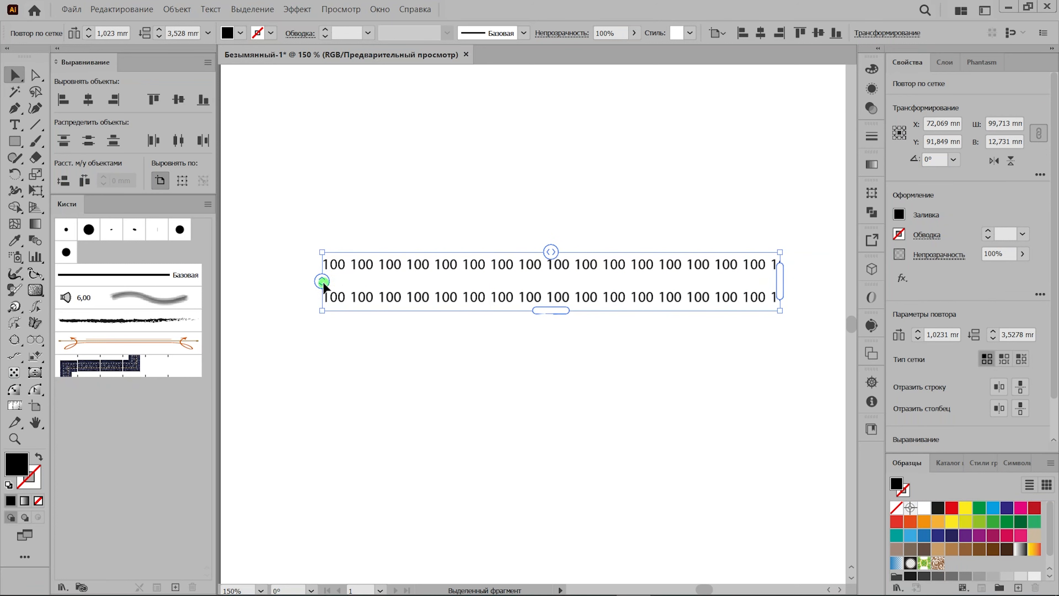
mouse_move(323, 282)
mouse_down()
mouse_move(322, 270)
mouse_move(327, 294)
mouse_move(324, 278)
mouse_up()
- Extend the rows of the grid repeat to the right to a width of about 173 mm
scroll(729, 296, down, 3)
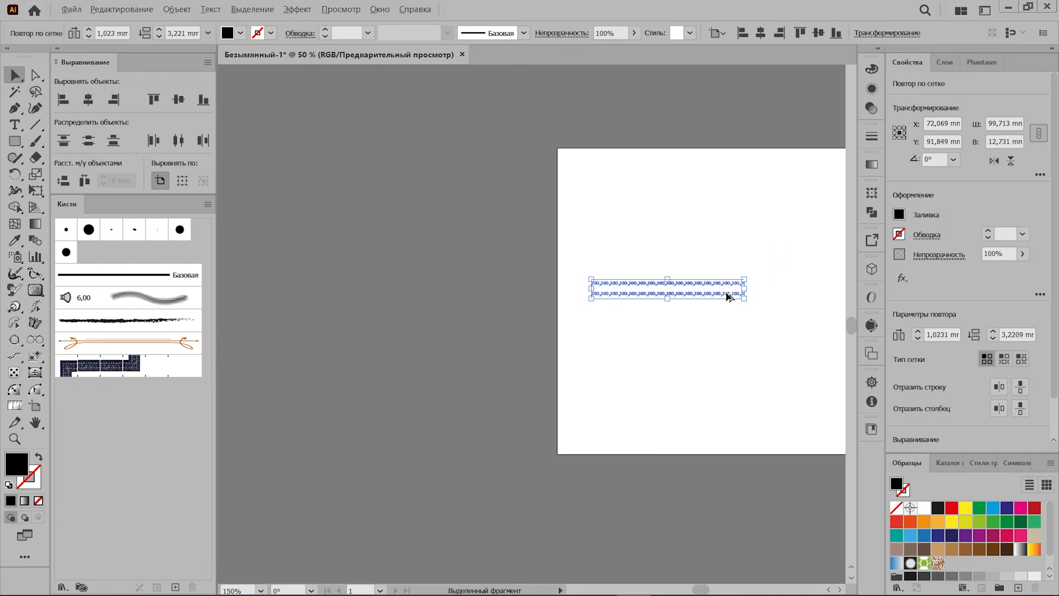
scroll(648, 276, right, 5)
scroll(413, 285, up, 2)
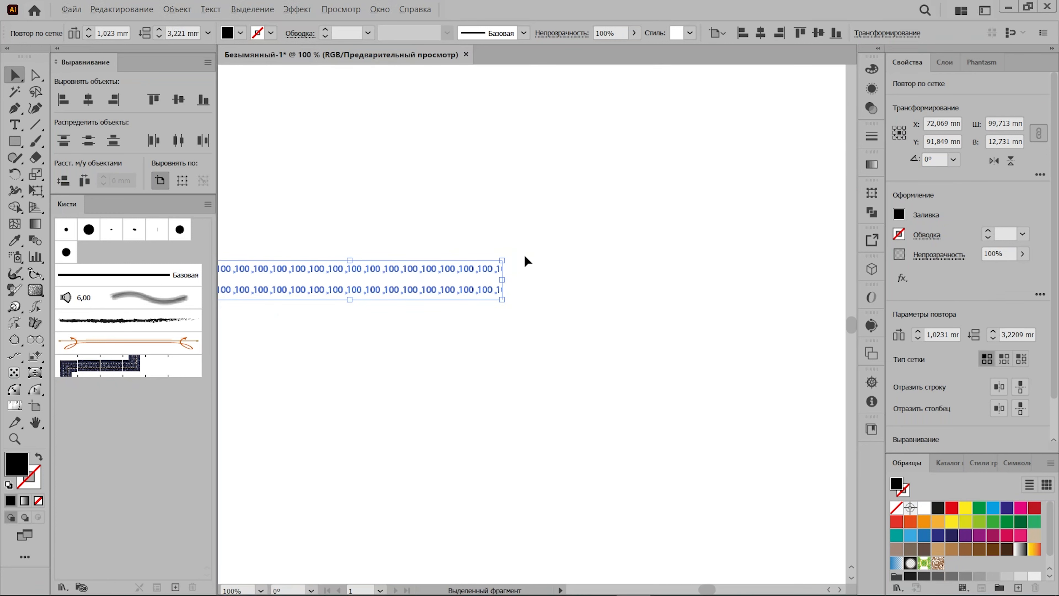
scroll(515, 283, up, 1)
drag(486, 282, 944, 266)
drag(1036, 241, 833, 269)
- Extend the grid repeat further to the right to a width of about 391 mm
scroll(773, 279, down, 3)
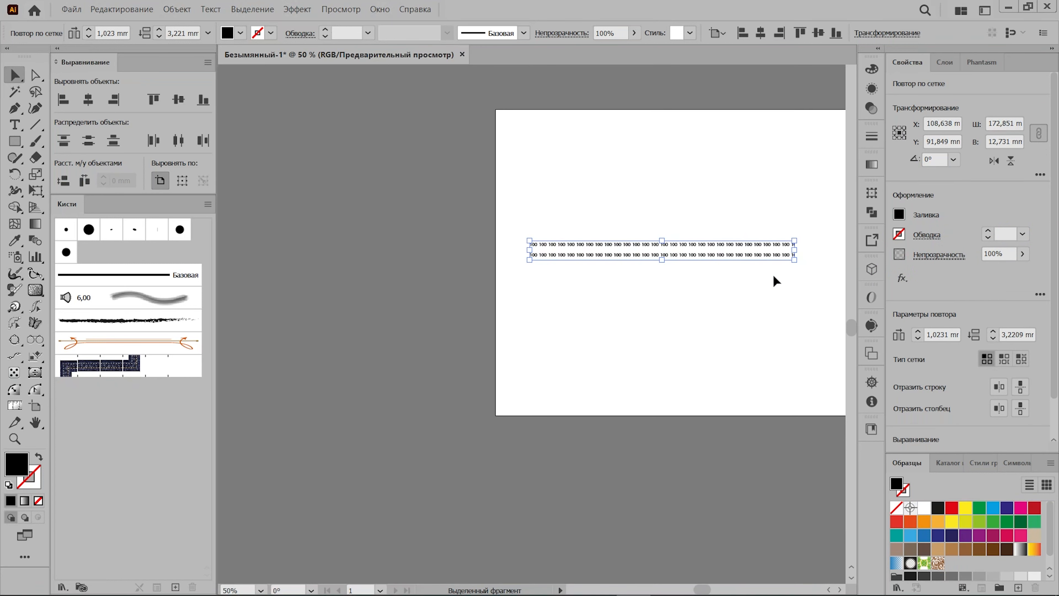
scroll(638, 244, up, 2)
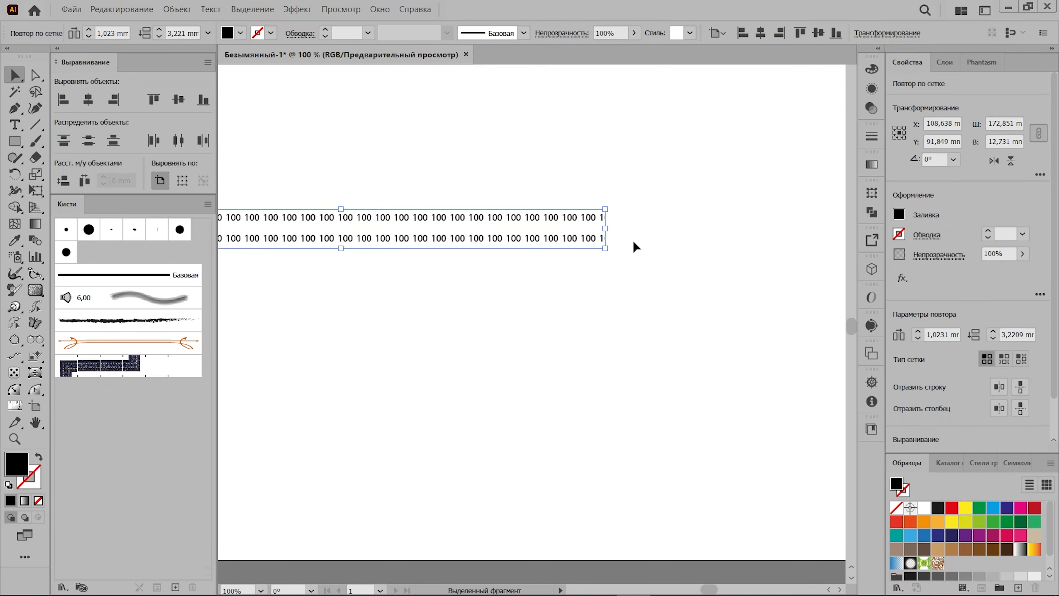
scroll(623, 237, up, 1)
scroll(604, 229, right, 5)
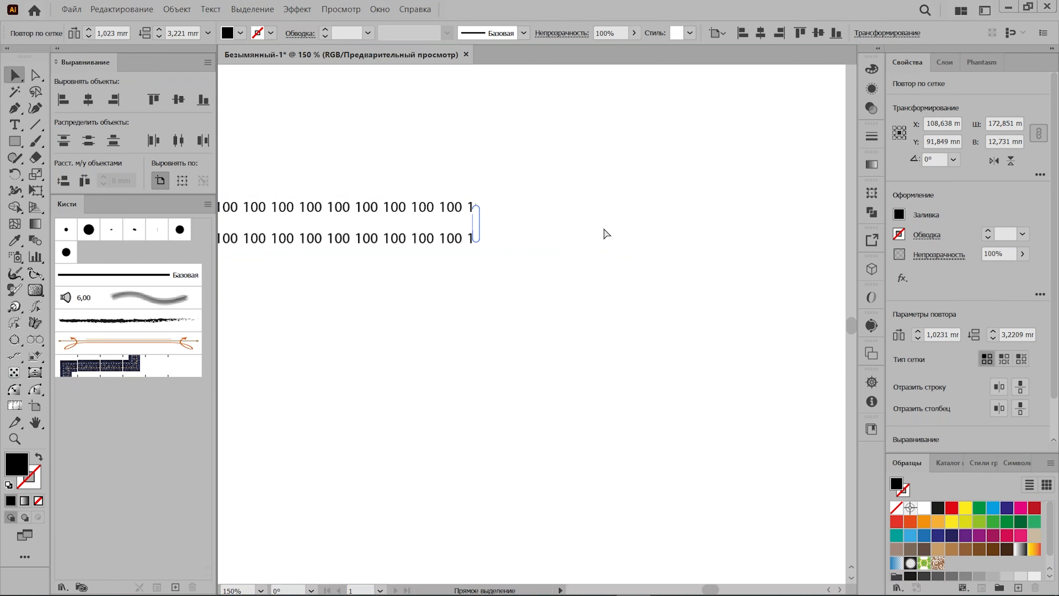
scroll(604, 228, right, 4)
drag(293, 225, 896, 226)
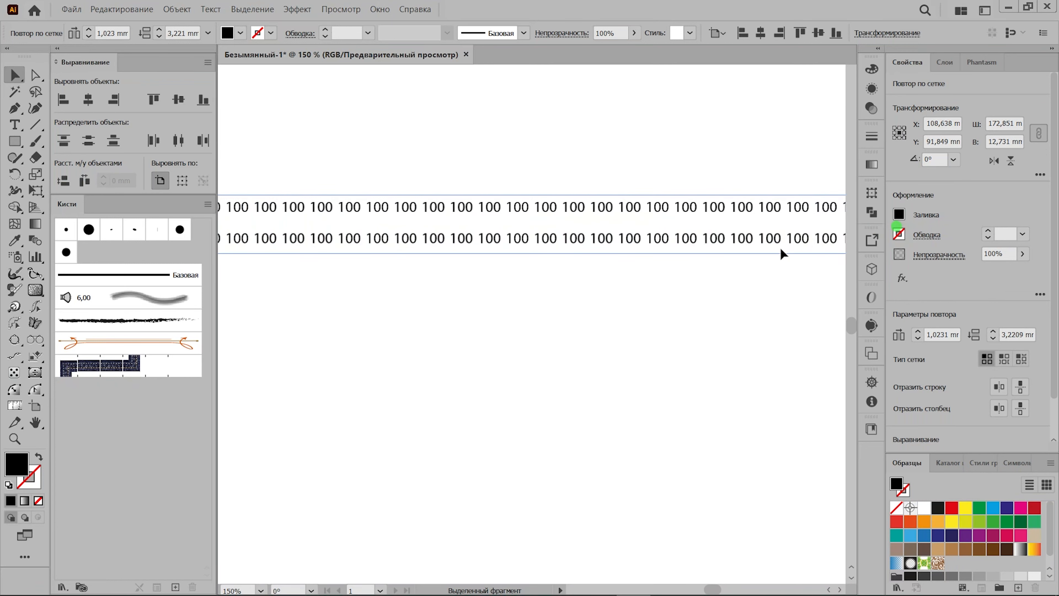
scroll(780, 219, up, 1)
scroll(762, 223, right, 9)
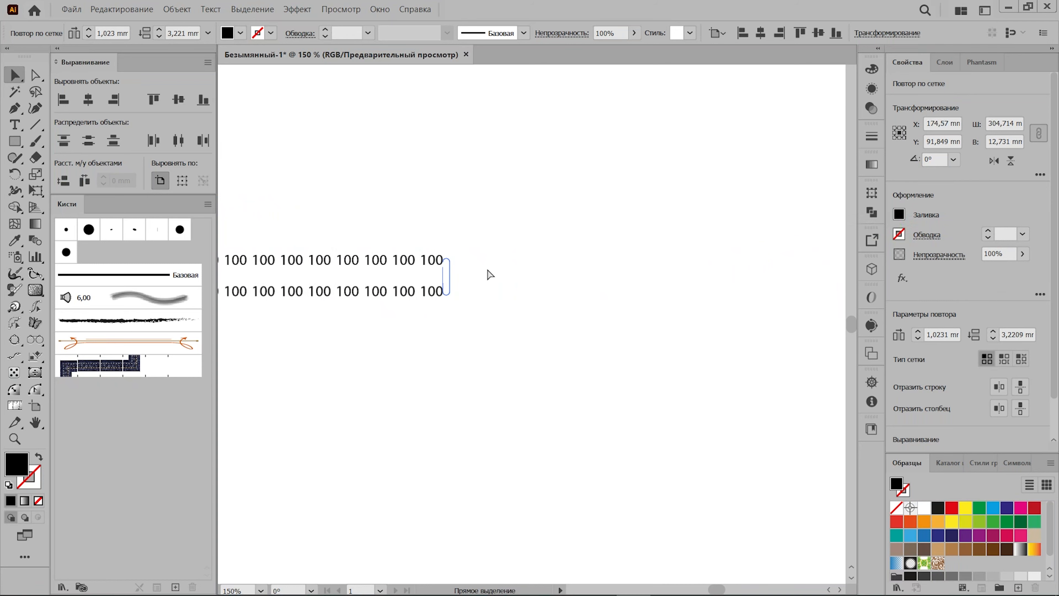
drag(446, 276, 756, 258)
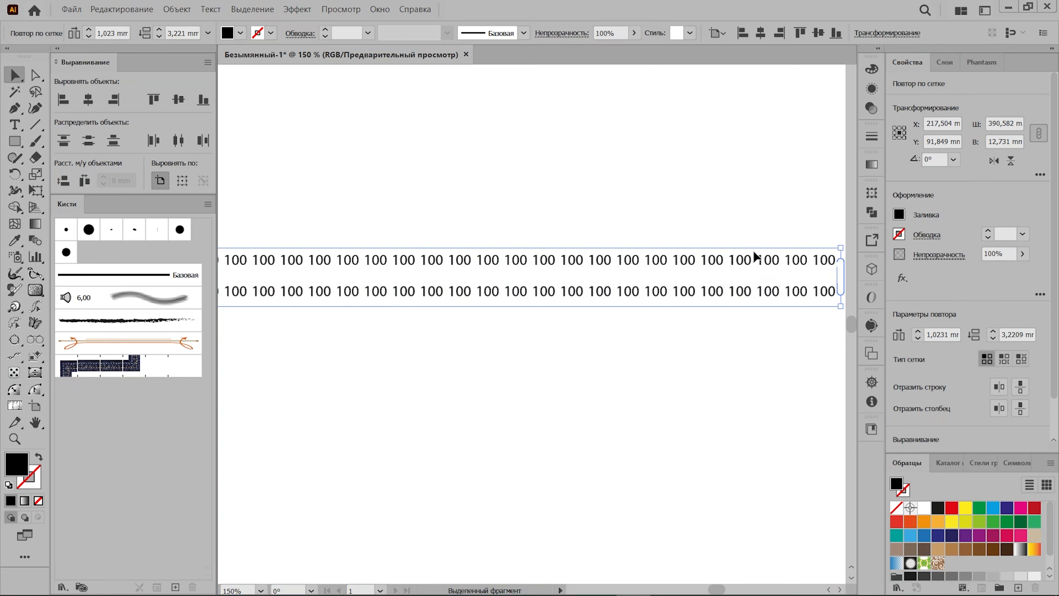
- Lengthen the grid repeat with more copies of 100 to a width of about 782 mm
scroll(756, 257, up, 2)
scroll(756, 257, right, 9)
drag(293, 339, 843, 333)
scroll(816, 331, right, 7)
drag(485, 340, 844, 341)
scroll(842, 342, right, 9)
drag(399, 353, 747, 327)
- Continue extending the rows of 100 along the artboard to a width of about 1057 mm
alt+scroll(781, 351, down, 1)
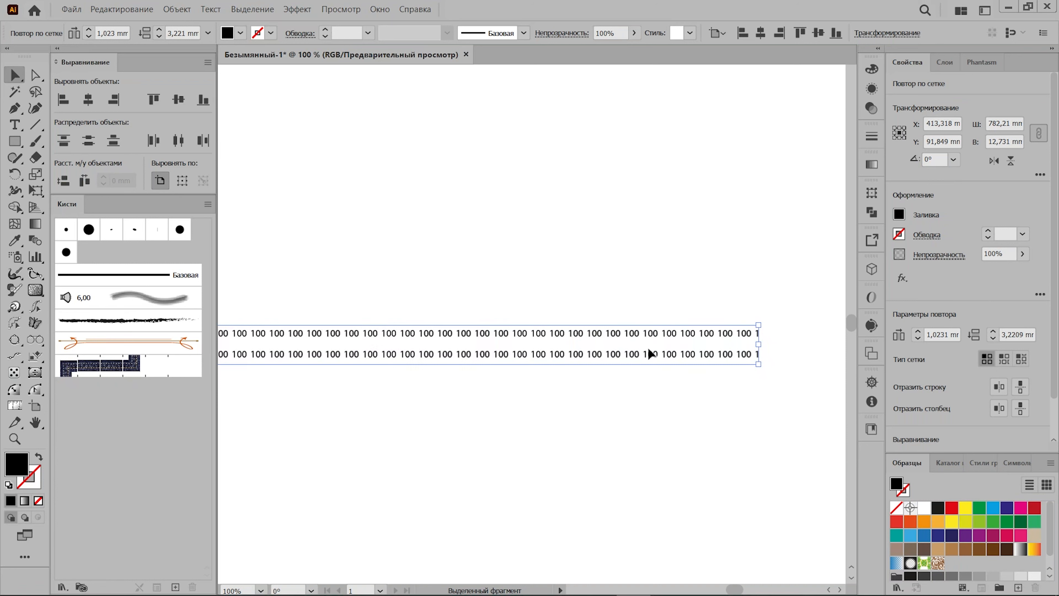
scroll(747, 367, down, 2)
scroll(747, 367, up, 3)
scroll(738, 374, right, 9)
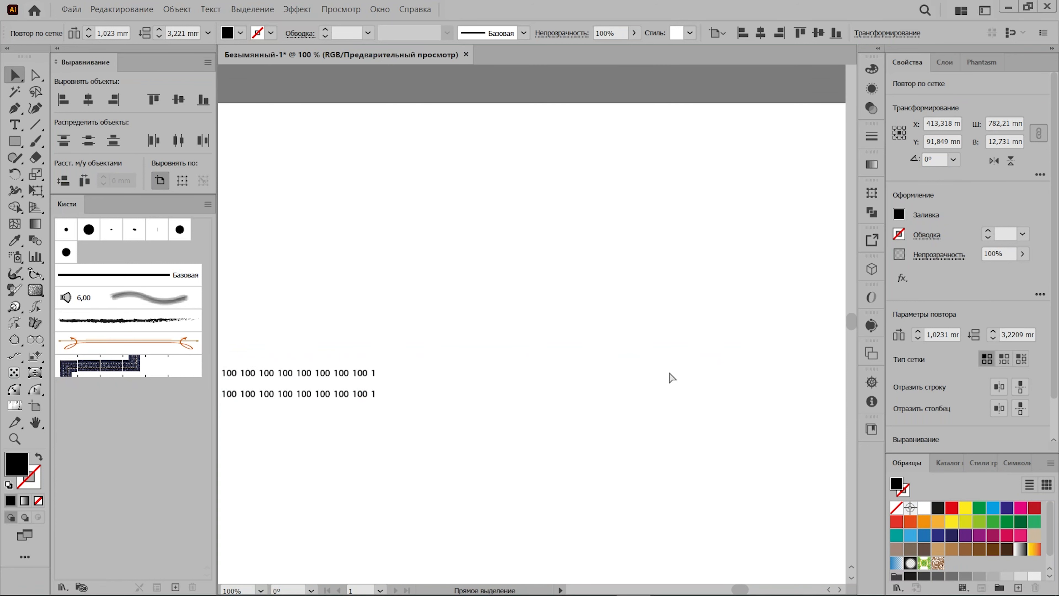
scroll(513, 401, right, 1)
alt+scroll(448, 404, up, 1)
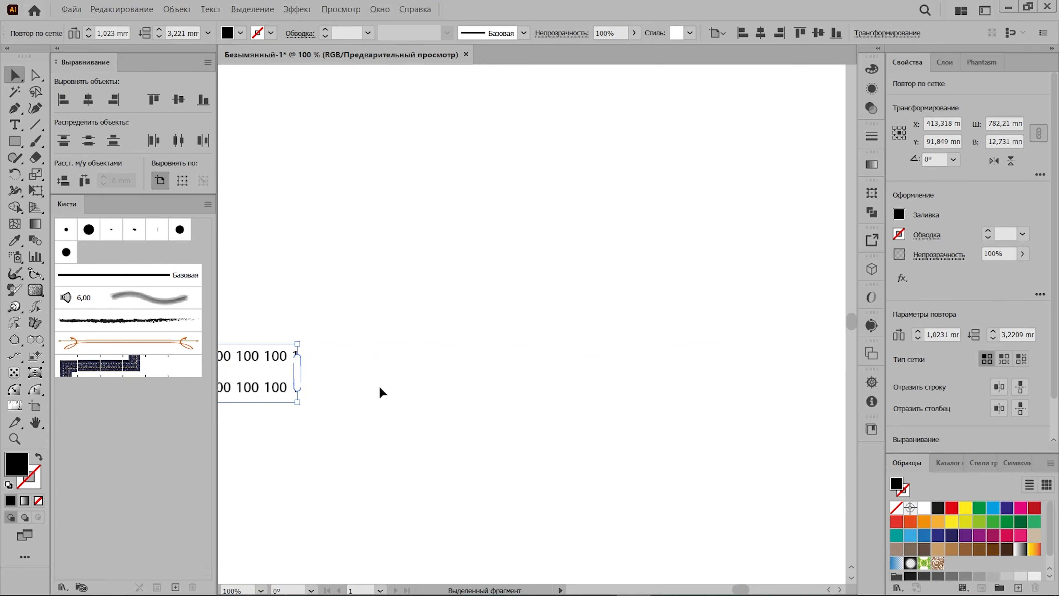
drag(377, 372, 780, 388)
scroll(624, 376, right, 5)
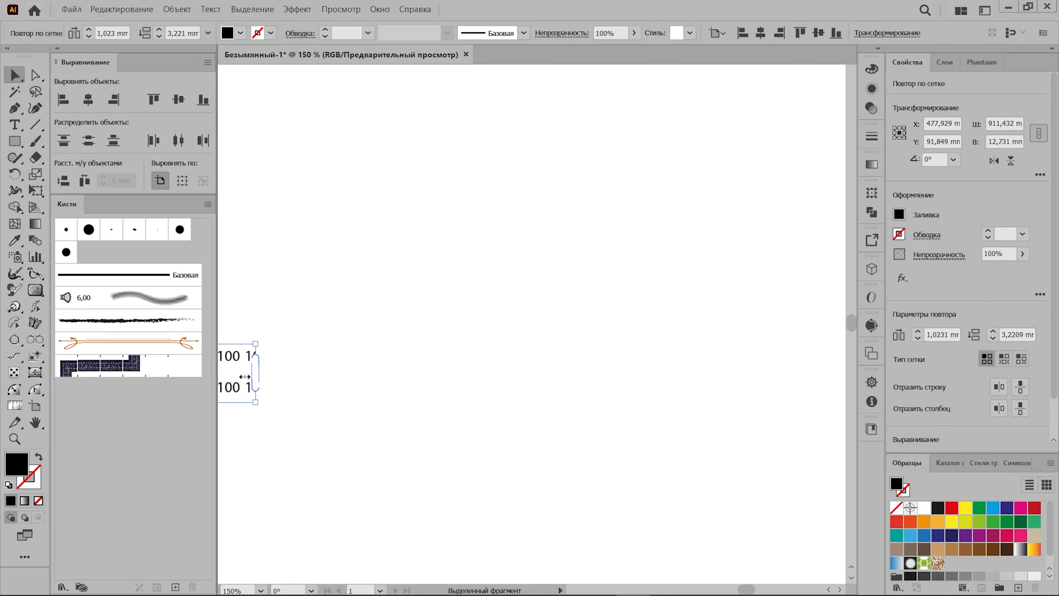
drag(307, 371, 827, 378)
- Scale the grid repeat up slightly to about 13.6 mm high and extend its rows to about 1525 mm wide
scroll(828, 378, down, 3)
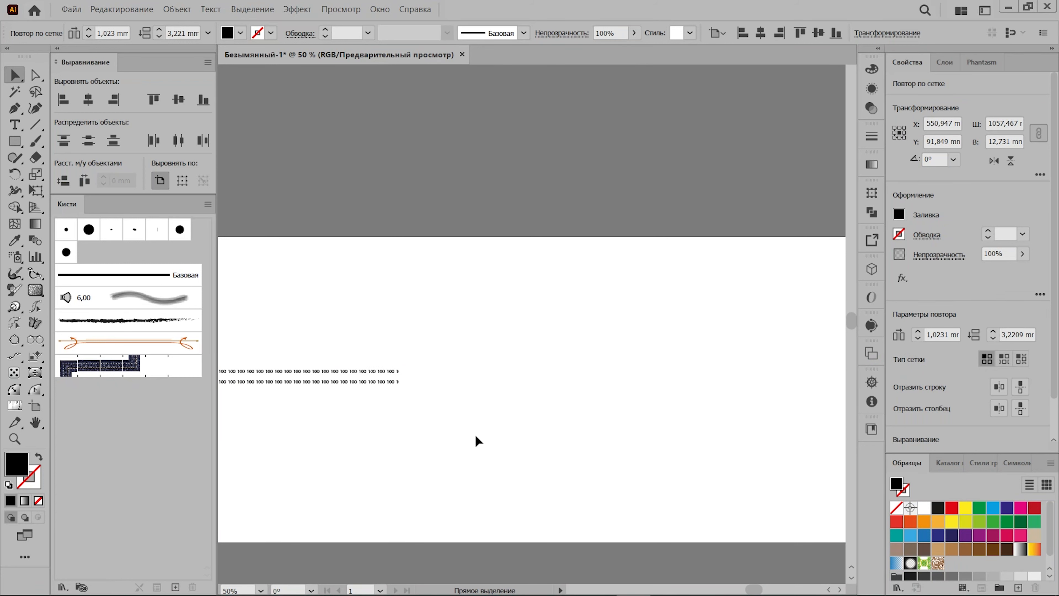
drag(400, 388, 459, 418)
scroll(454, 378, up, 3)
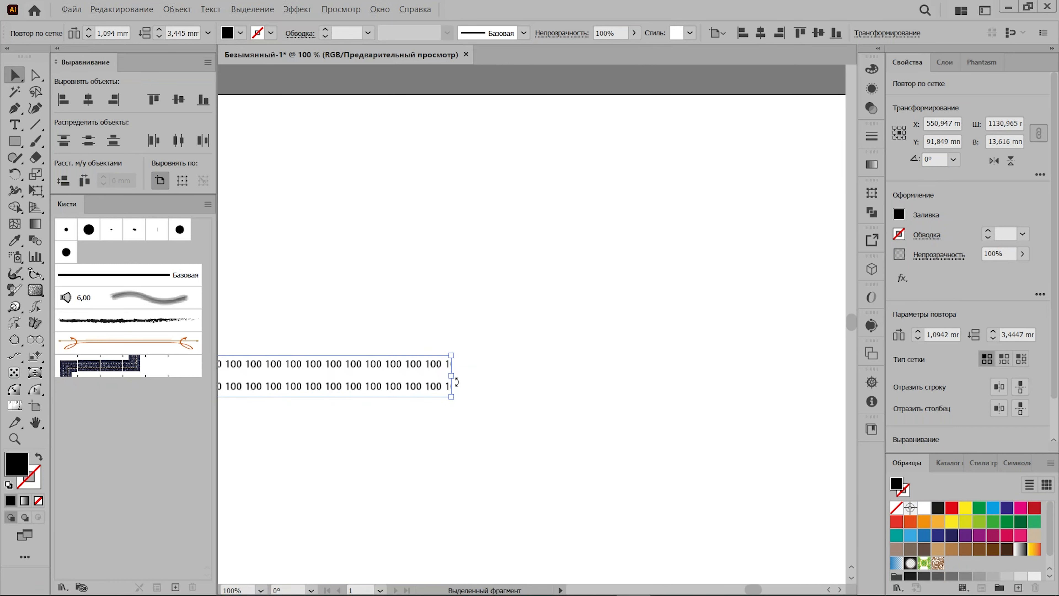
drag(452, 377, 875, 378)
scroll(710, 363, right, 3)
scroll(712, 367, right, 5)
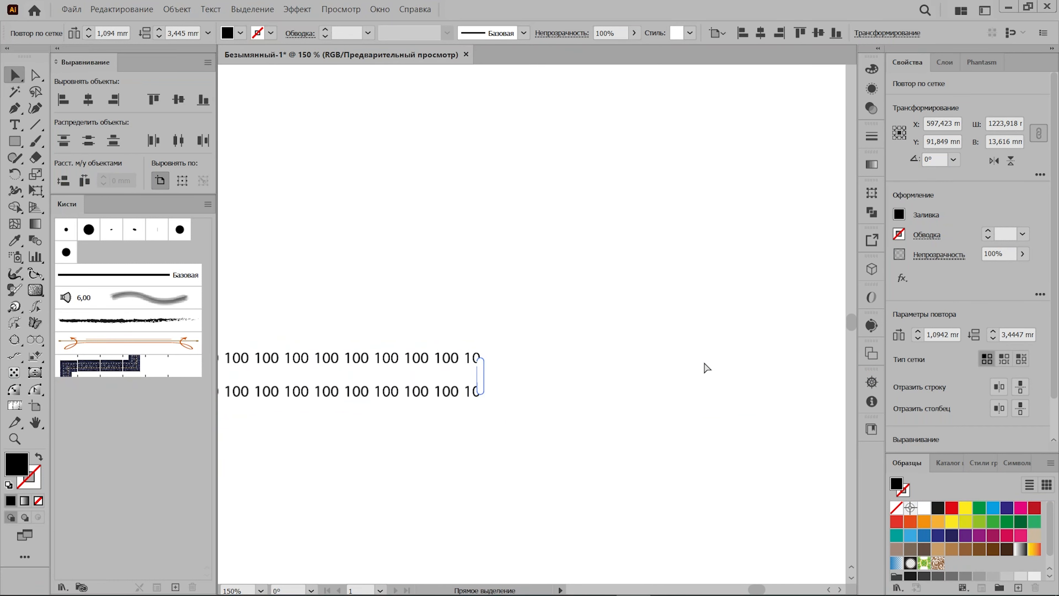
drag(605, 383, 888, 366)
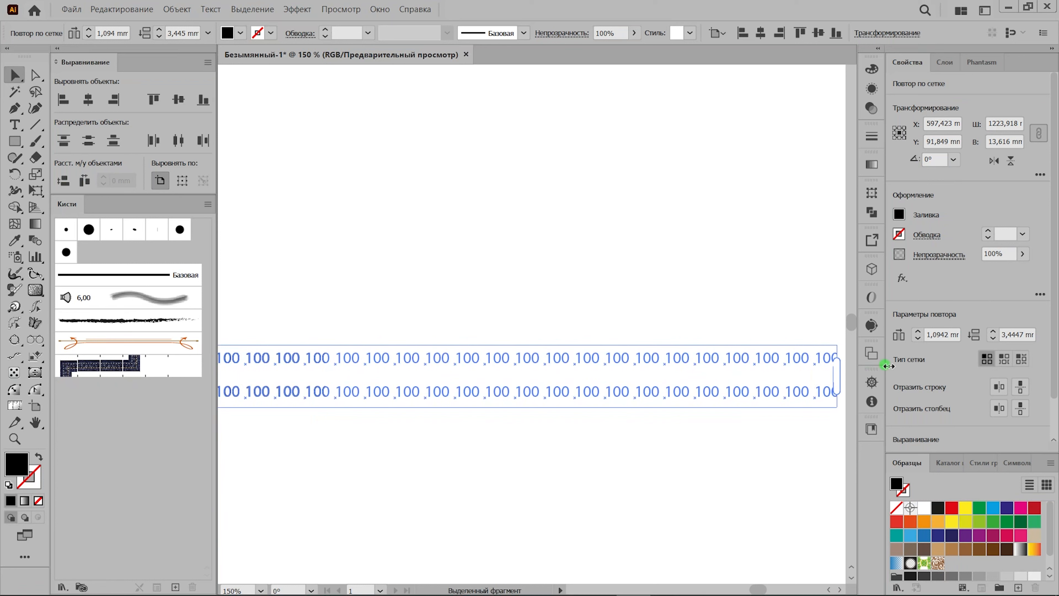
drag(680, 386, 1043, 363)
- Move the grid repeat right to X about 778.6 mm so that its rows start inside the artboard's left edge
scroll(443, 355, right, 7)
scroll(775, 376, down, 4)
scroll(745, 375, right, 2)
scroll(740, 378, right, 5)
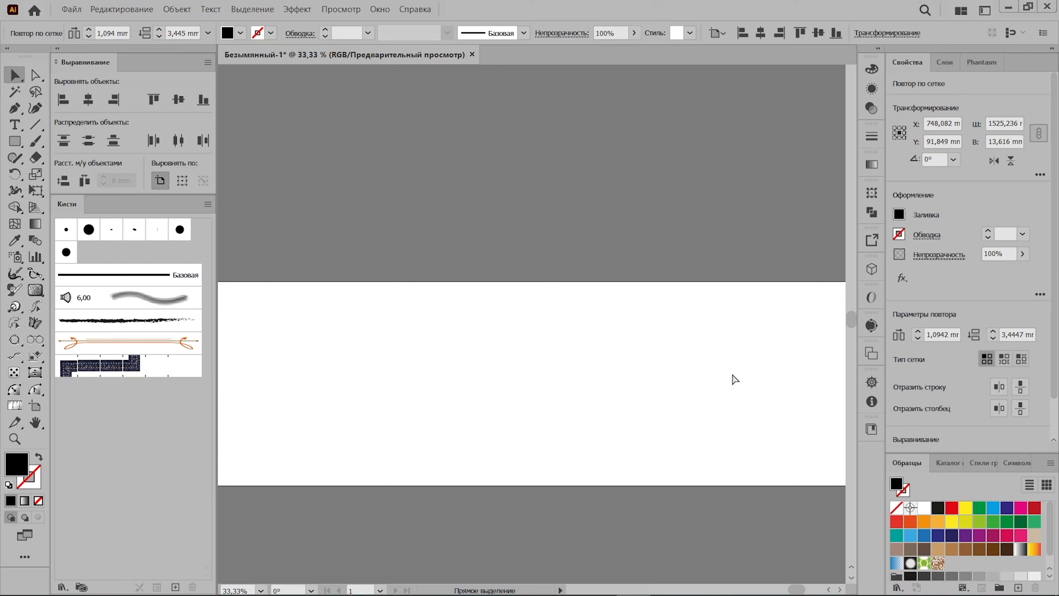
scroll(734, 379, left, 3)
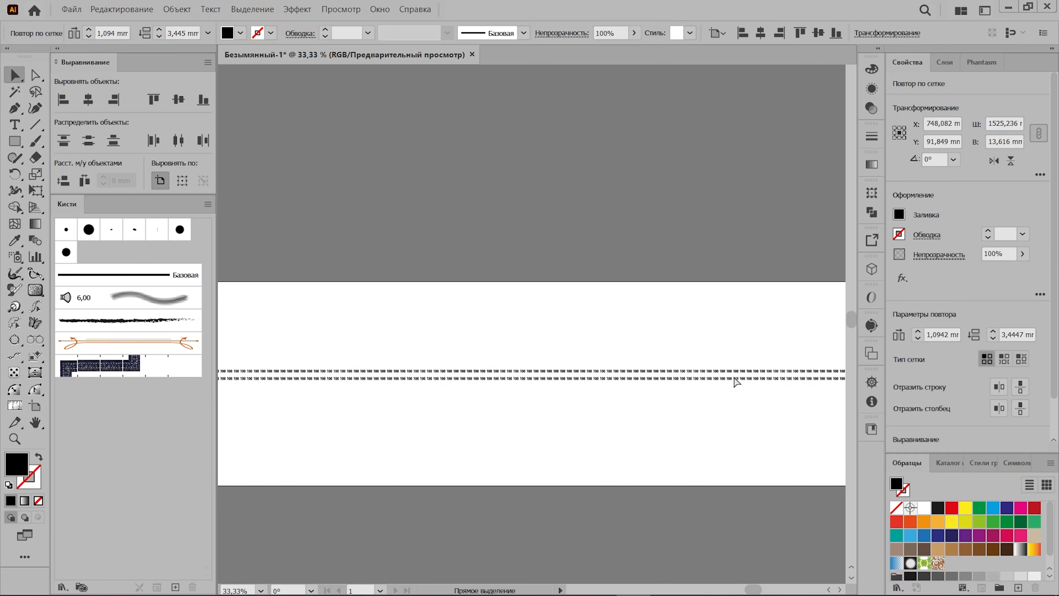
scroll(735, 382, down, 7)
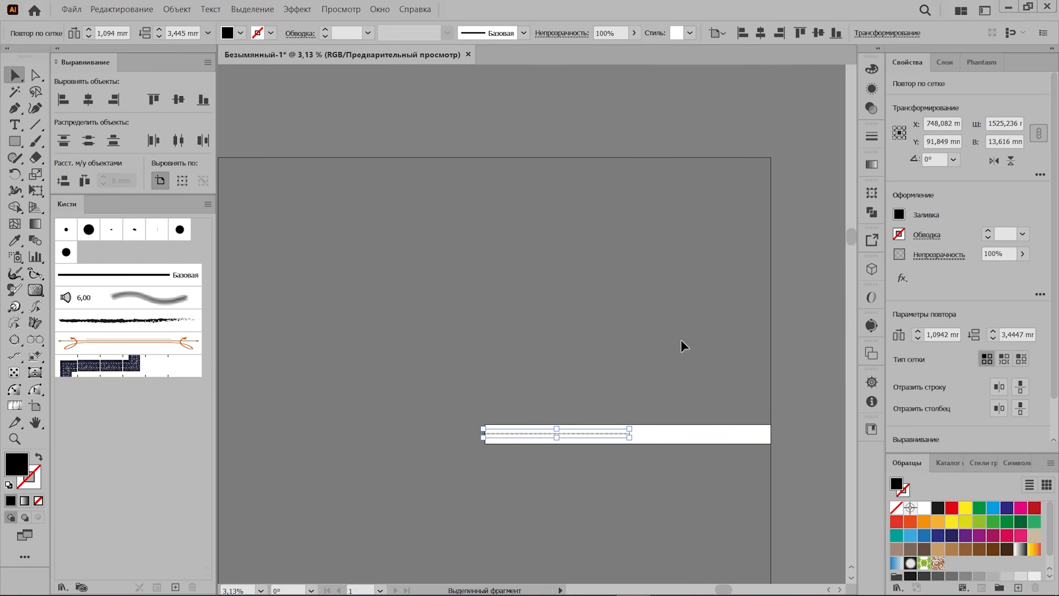
scroll(644, 360, up, 4)
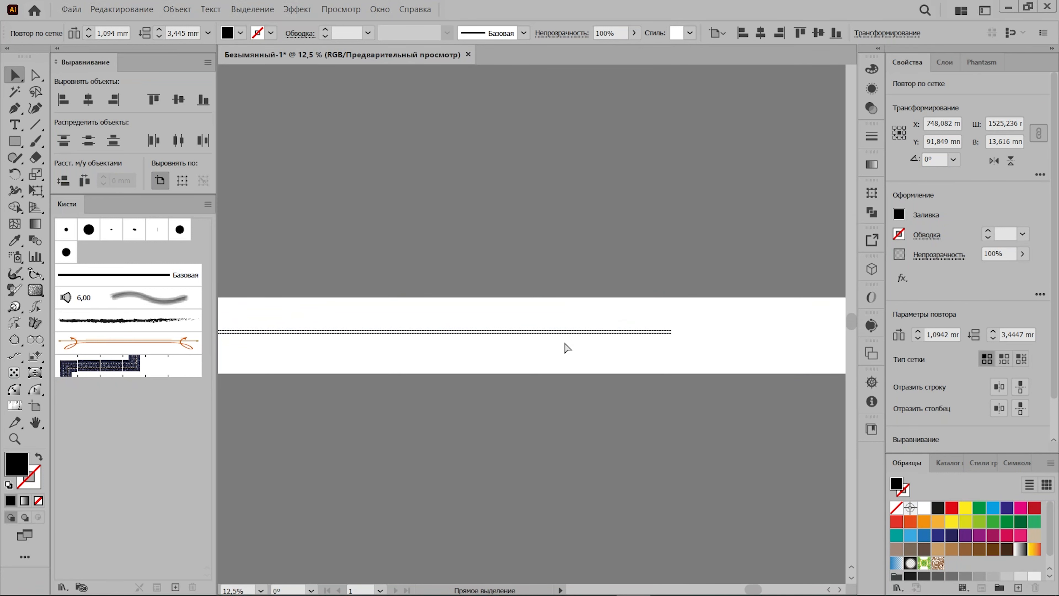
scroll(565, 347, left, 5)
scroll(312, 312, up, 4)
scroll(498, 332, right, 6)
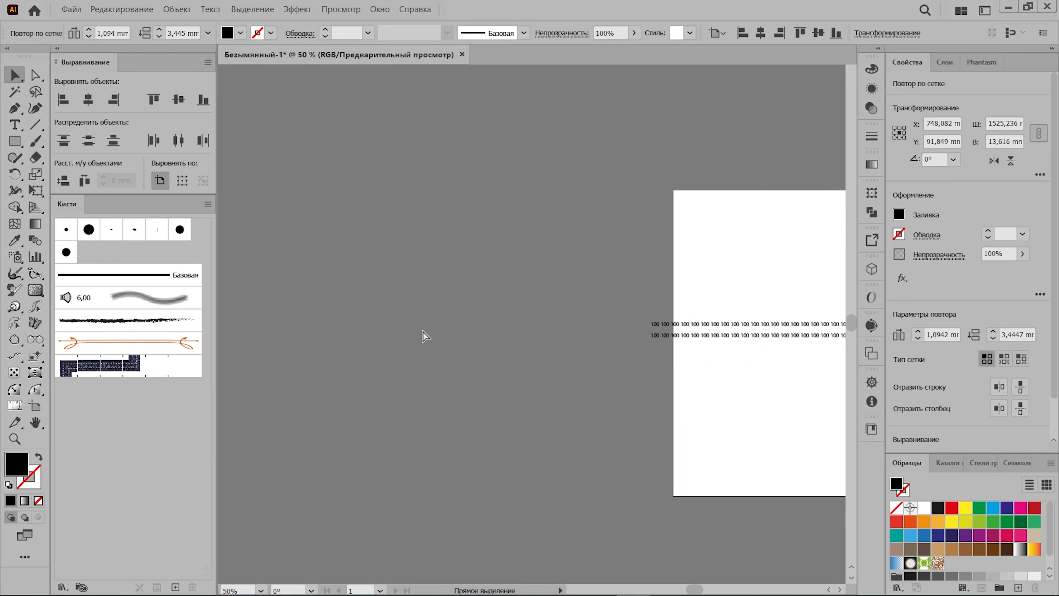
drag(502, 331, 551, 333)
- Reduce the grid repeat to a single row of 100s about 5.8 mm high and deselect it
scroll(667, 361, right, 3)
scroll(662, 359, right, 2)
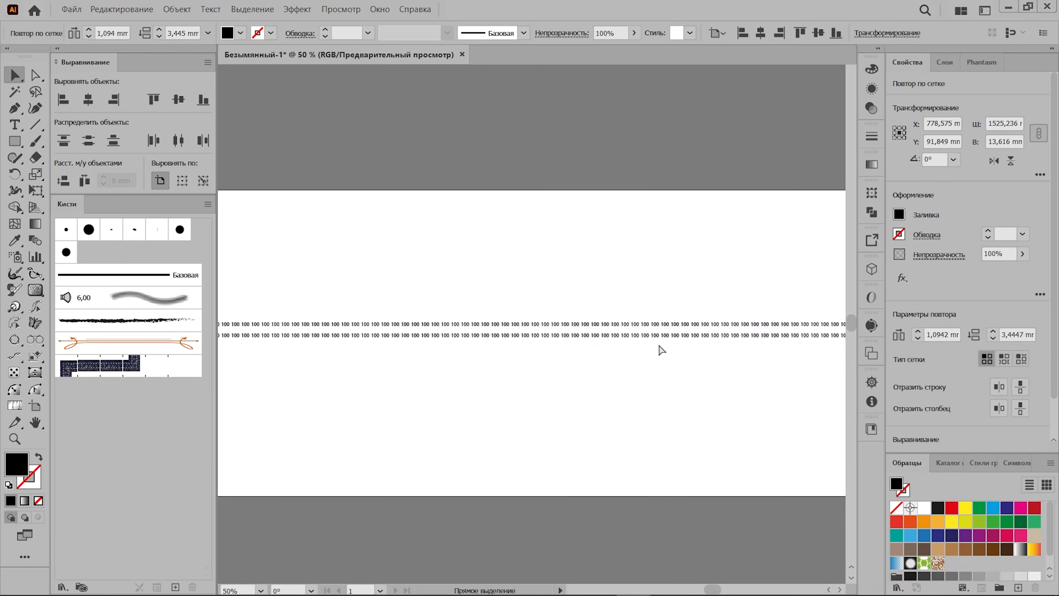
scroll(662, 343, down, 1)
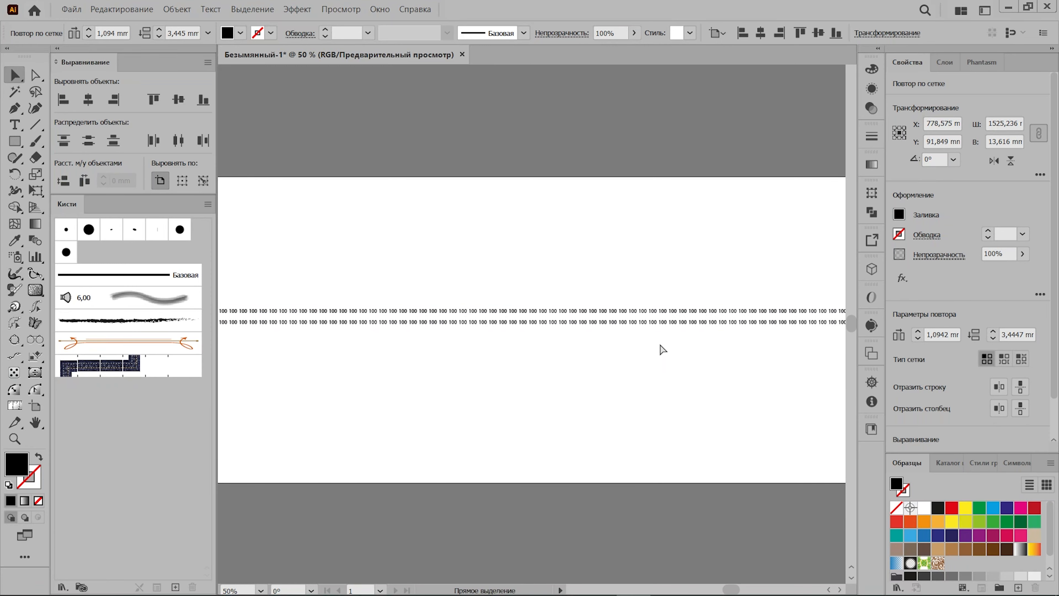
scroll(662, 349, down, 1)
scroll(660, 347, up, 1)
scroll(530, 342, up, 5)
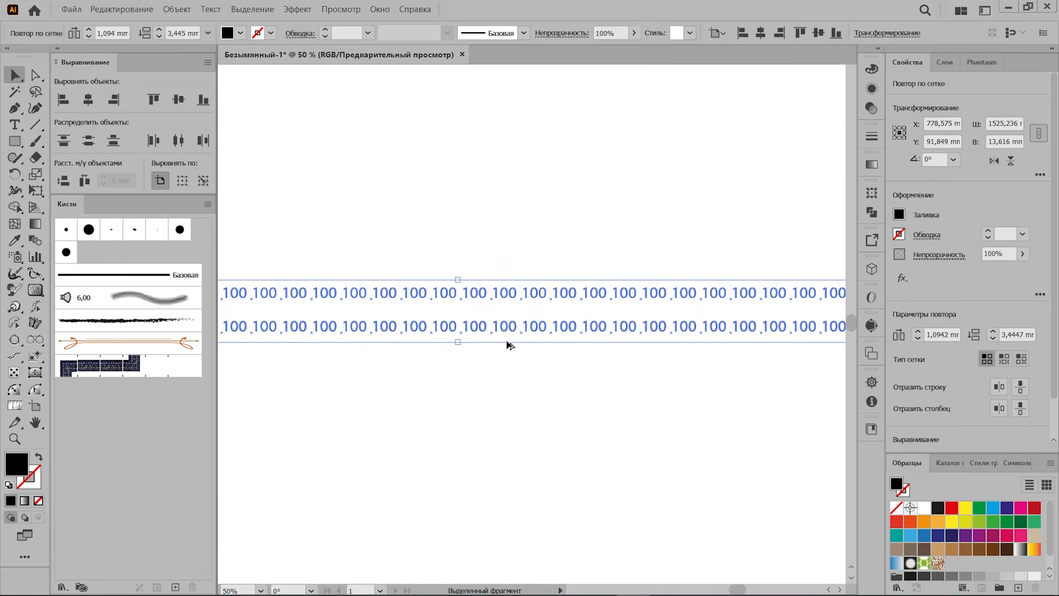
drag(417, 341, 422, 273)
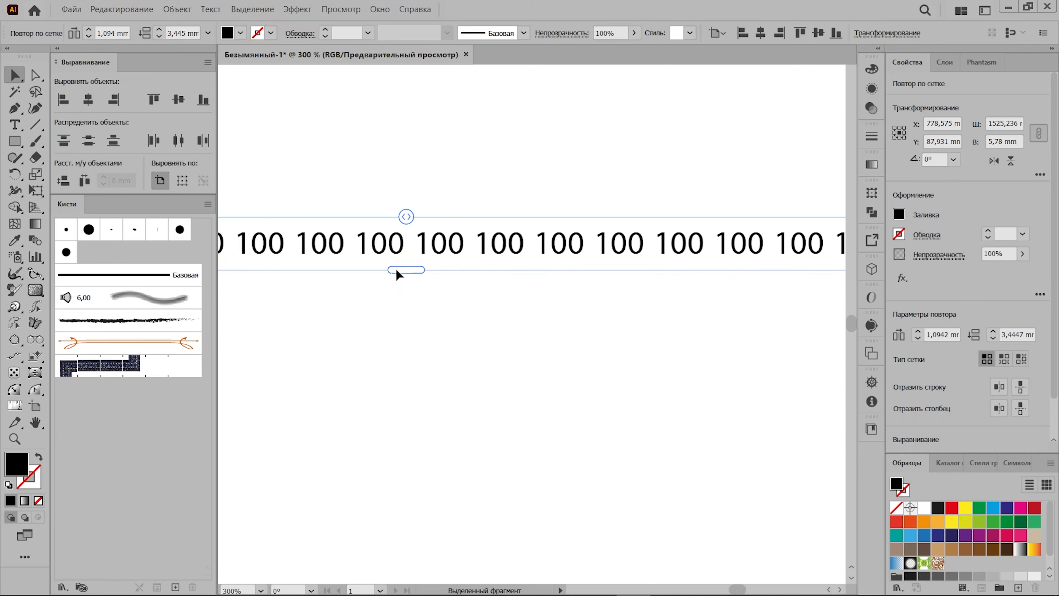
click(439, 382)
scroll(438, 382, down, 2)
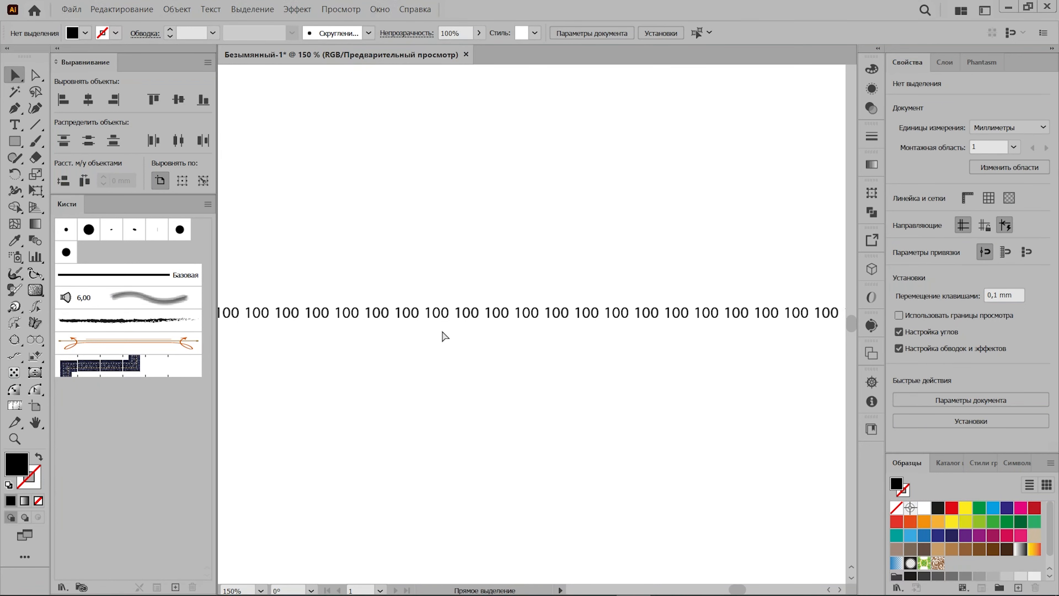
scroll(445, 337, left, 10)
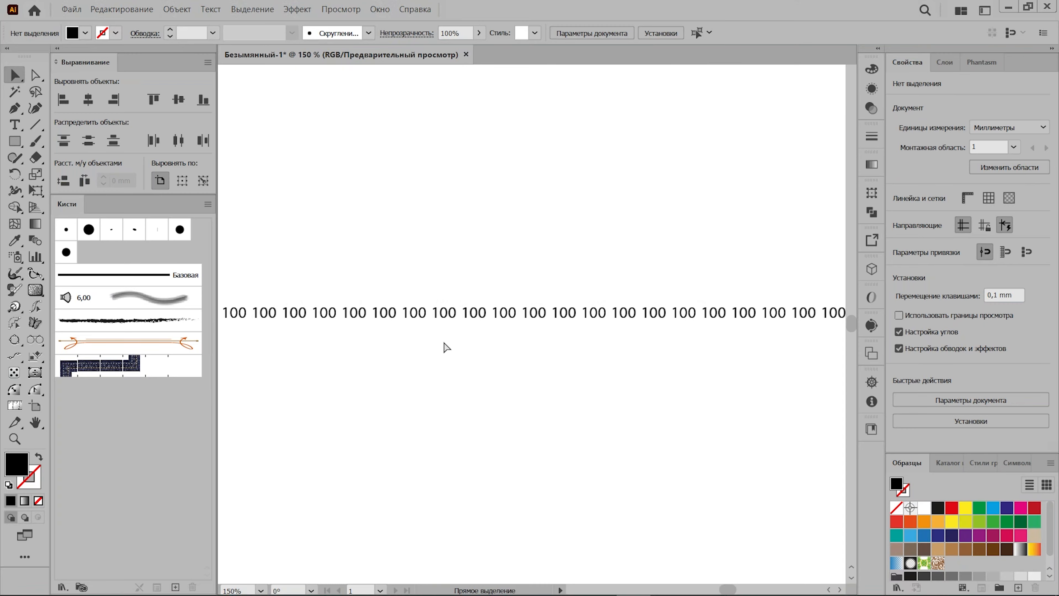
- Expand the grid repeat row of 100s into ordinary objects
click(427, 319)
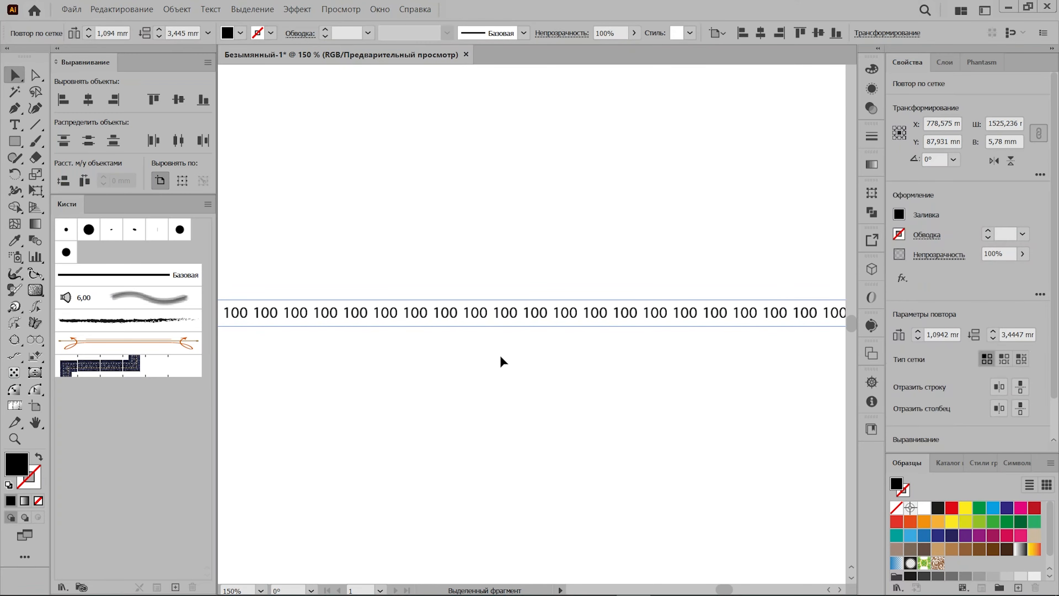
scroll(500, 363, down, 3)
click(437, 368)
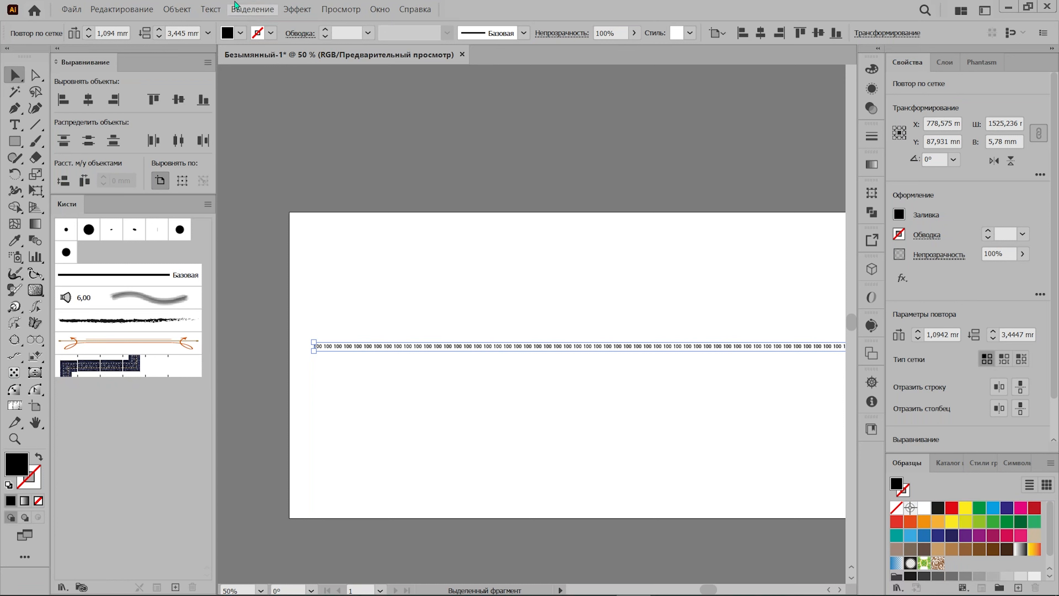
click(220, 7)
mouse_move(181, 9)
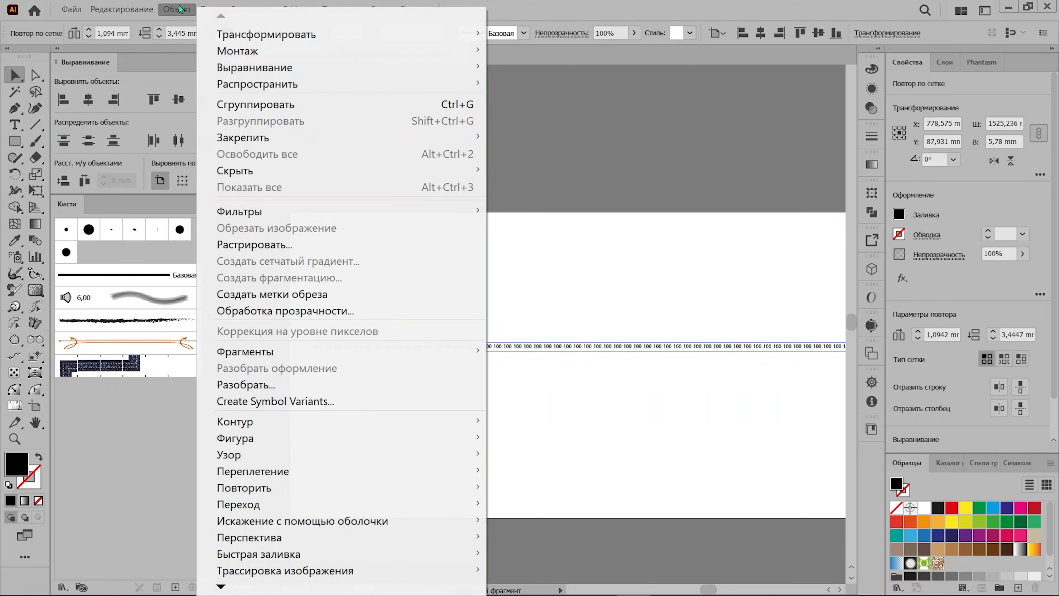
click(271, 384)
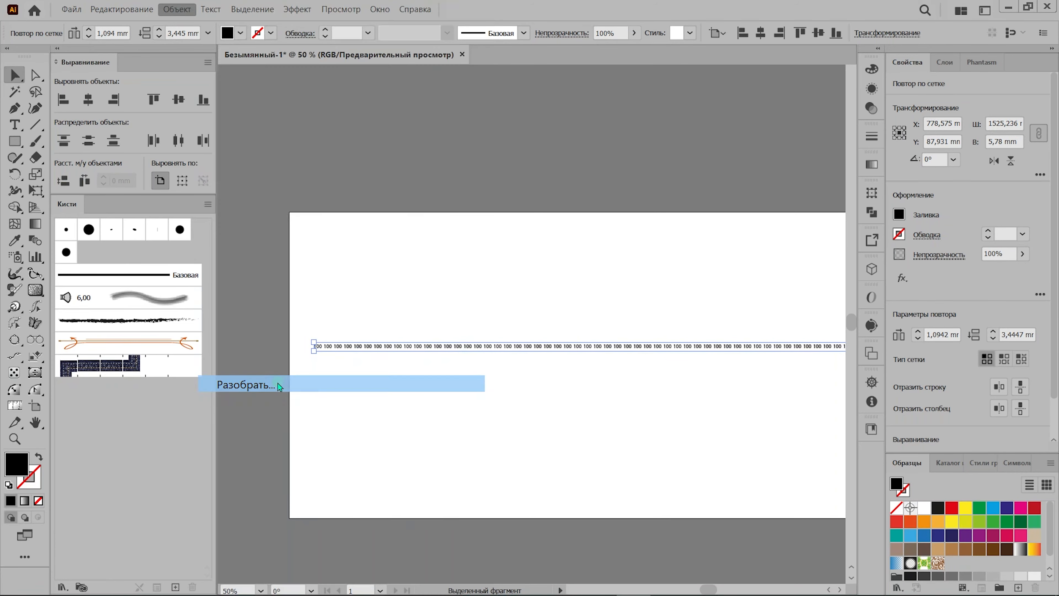
click(692, 344)
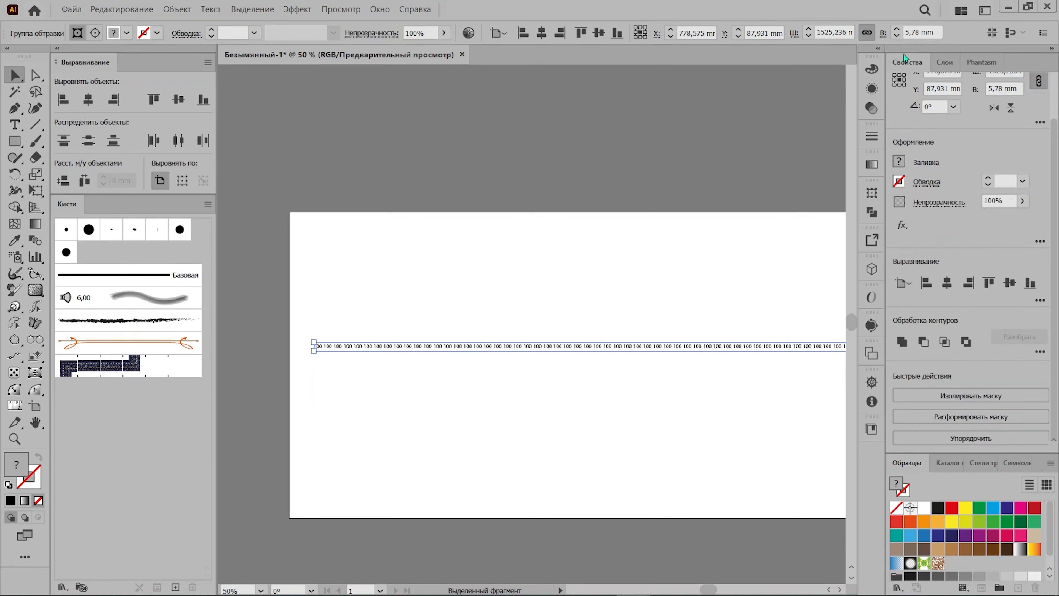
- Release the clipping mask from the expanded row of 100s and clear the selection
click(958, 418)
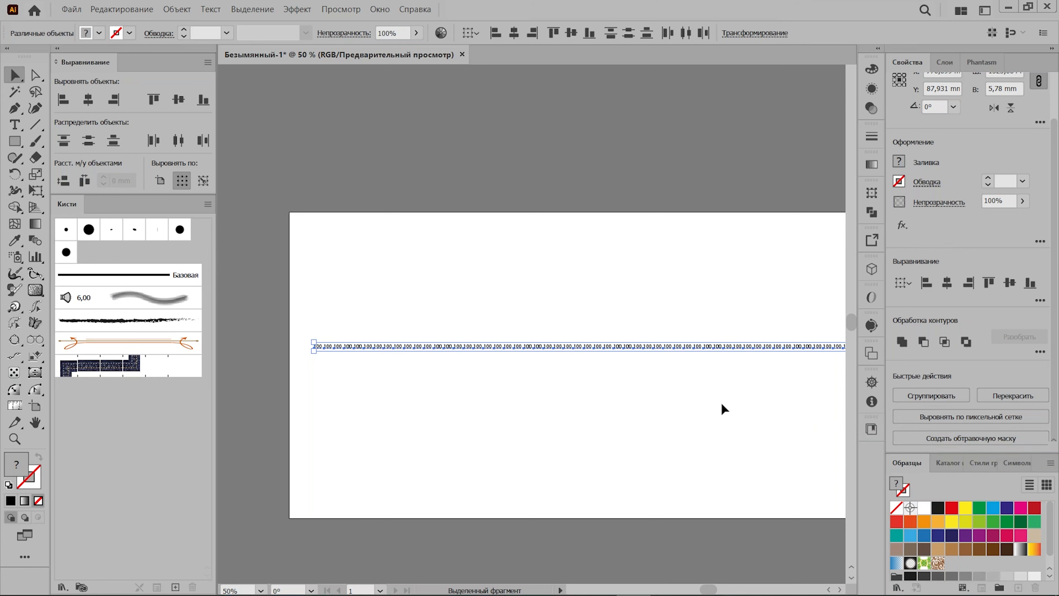
scroll(695, 421, down, 1)
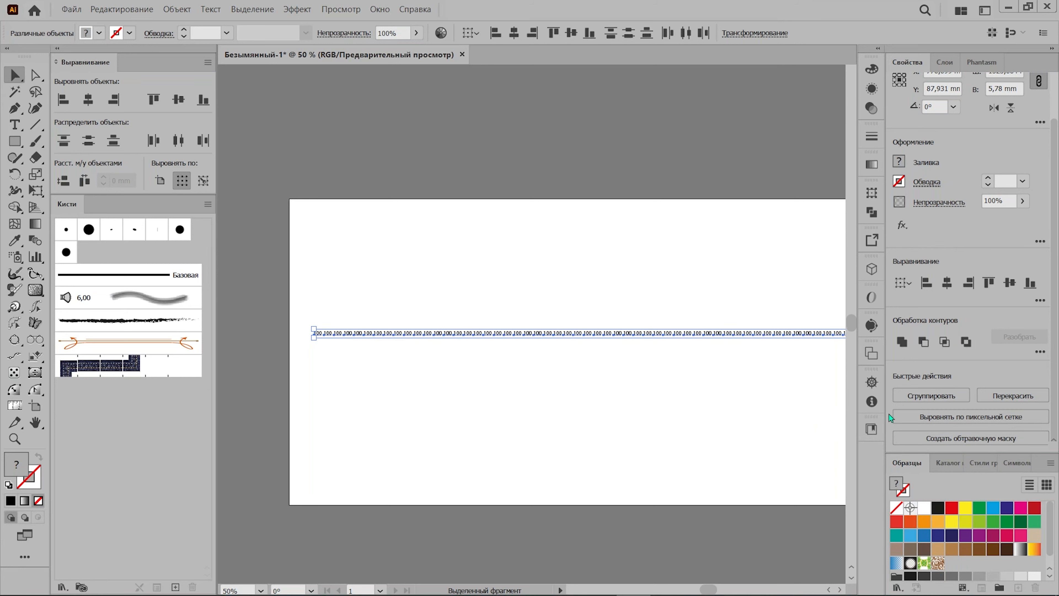
scroll(343, 323, up, 3)
click(344, 326)
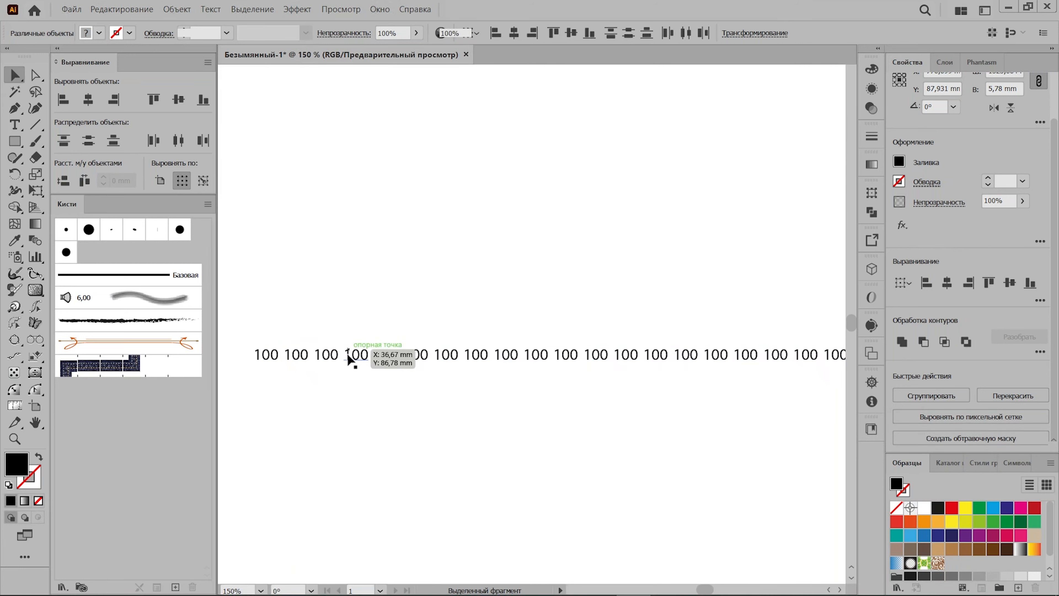
- Ungroup the row of 100s into separate labels and deselect them
click(353, 359)
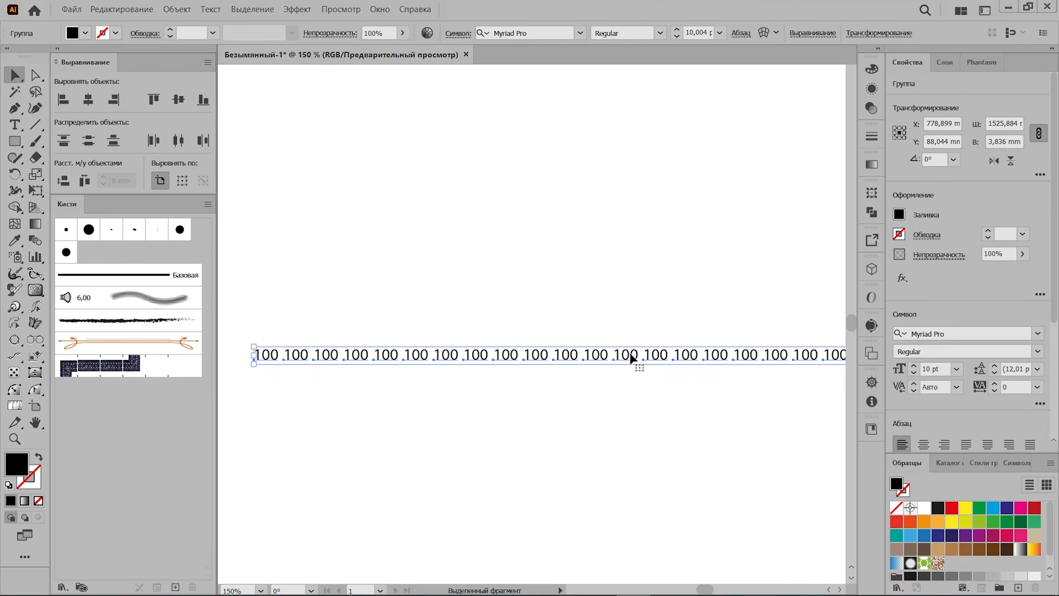
scroll(1000, 426, down, 5)
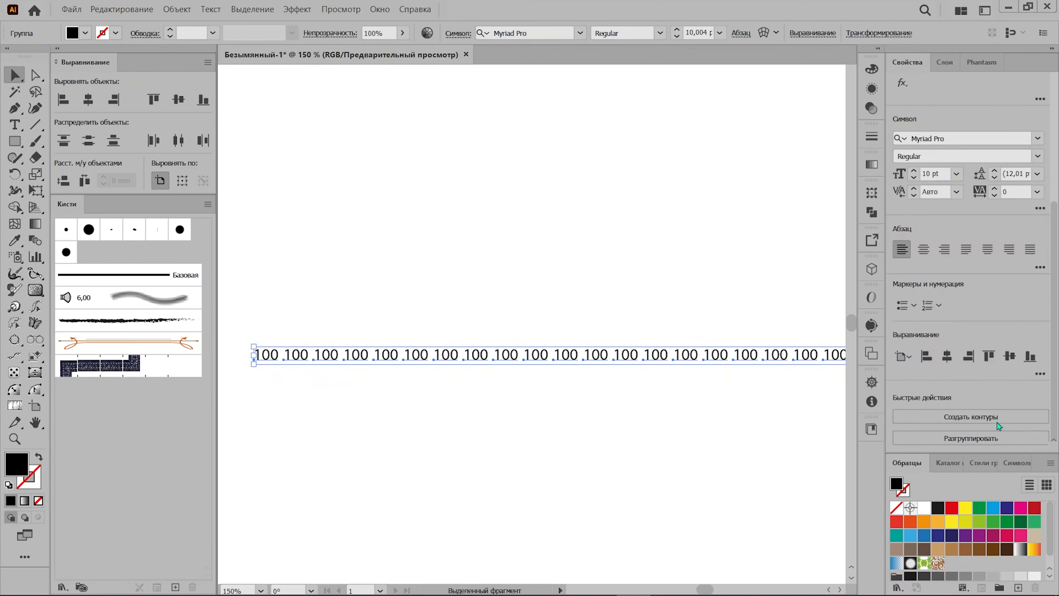
click(988, 436)
click(504, 323)
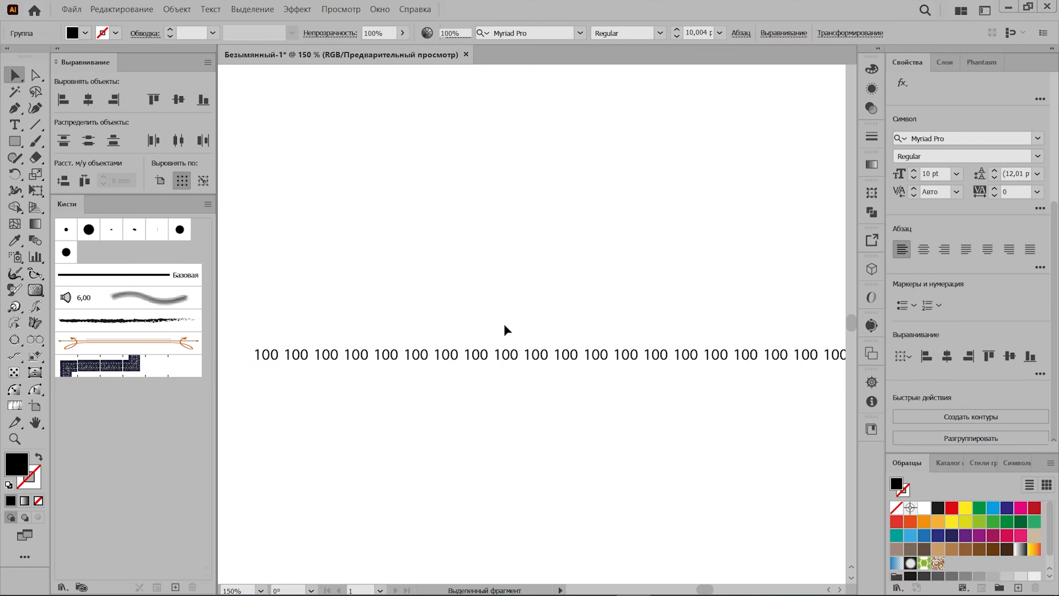
- Select a single 100 within the row to check that it is a separate object
drag(514, 358, 603, 355)
scroll(373, 261, down, 1)
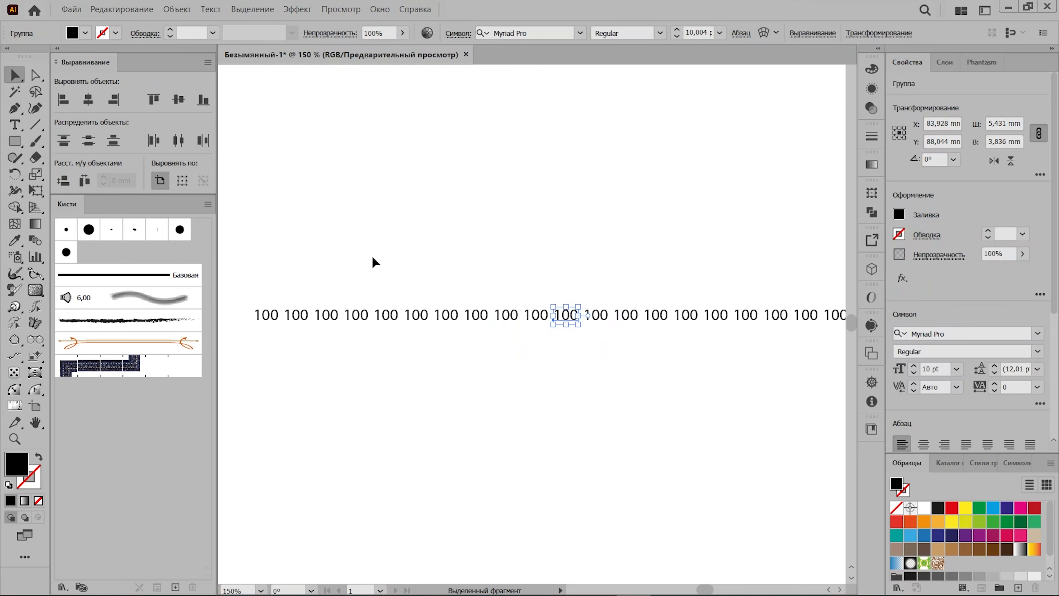
scroll(373, 255, down, 5)
scroll(344, 260, up, 3)
- Try selecting shorter and longer stretches of 100s at the start of the row by area, clearing each selection
drag(337, 263, 805, 366)
click(518, 189)
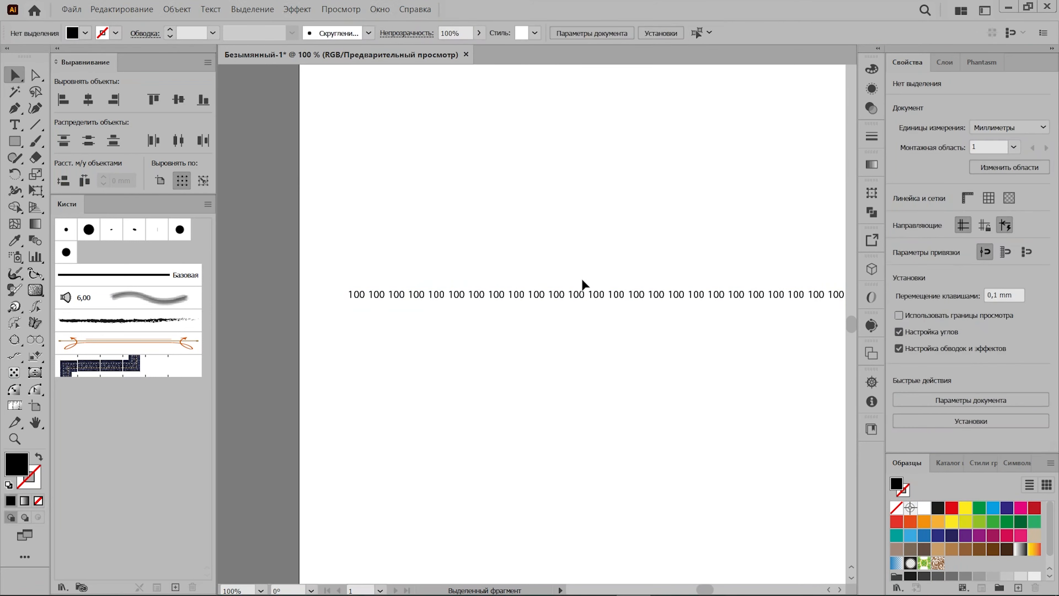
scroll(326, 327, up, 2)
drag(326, 327, 509, 431)
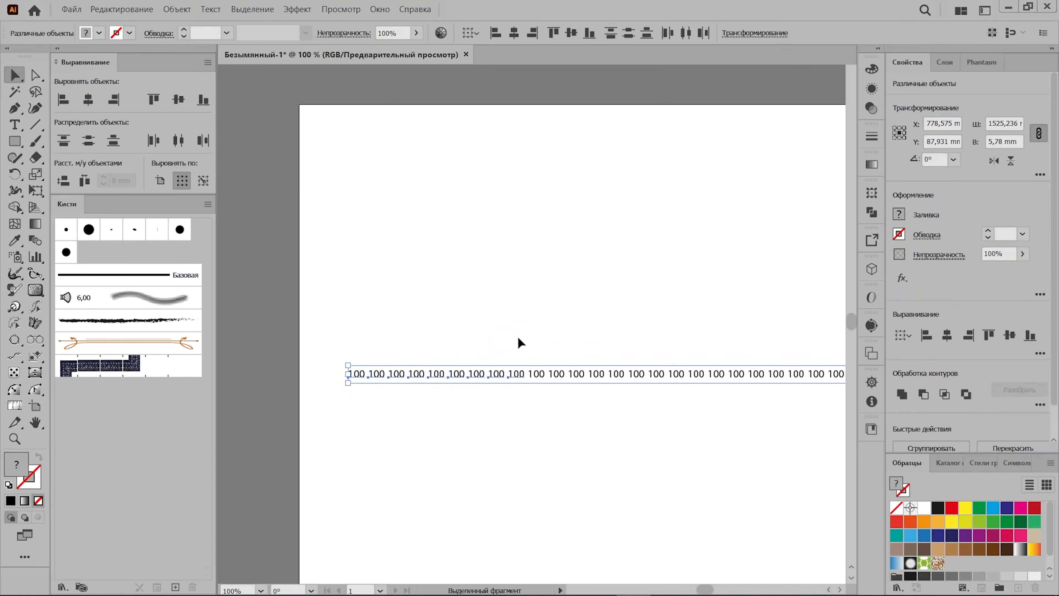
drag(362, 287, 774, 449)
click(559, 260)
drag(333, 303, 737, 488)
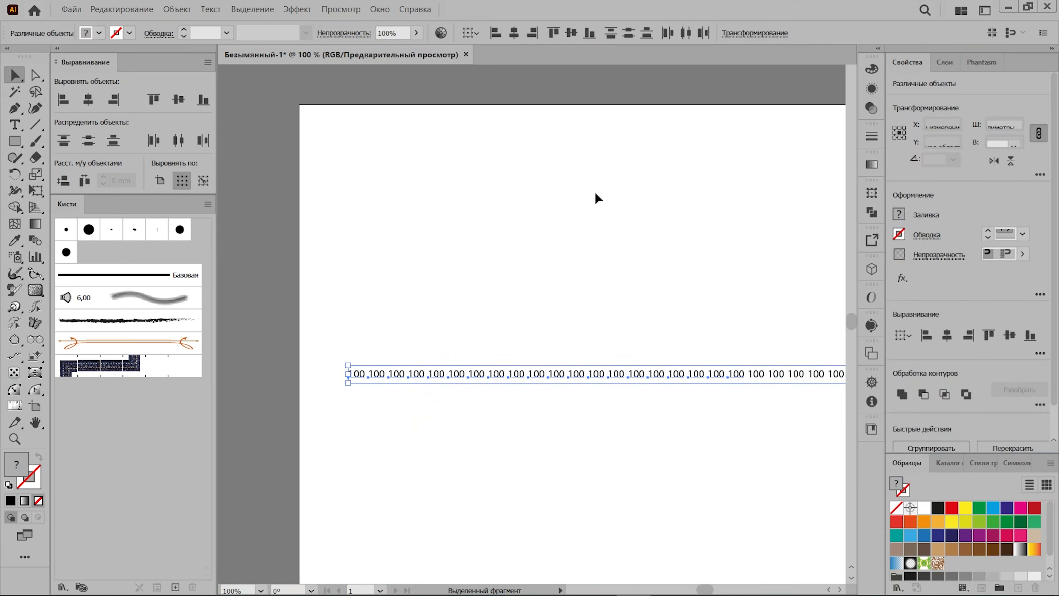
click(600, 190)
drag(307, 315, 498, 442)
drag(542, 454, 540, 452)
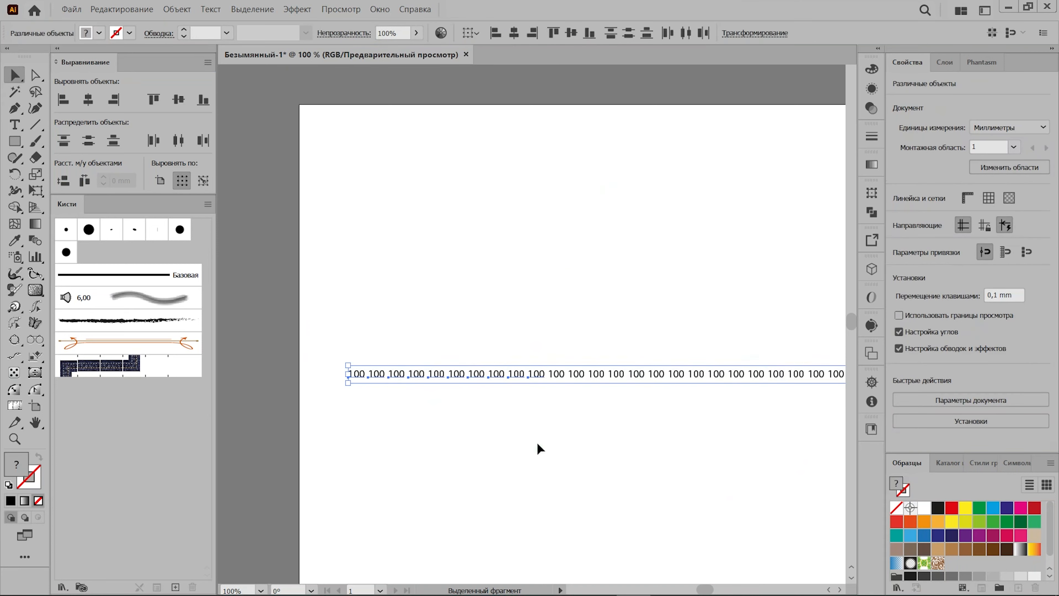
- Select the unfilled, unstroked frame path left around the row of 100s, and clear the selection
click(763, 385)
click(743, 380)
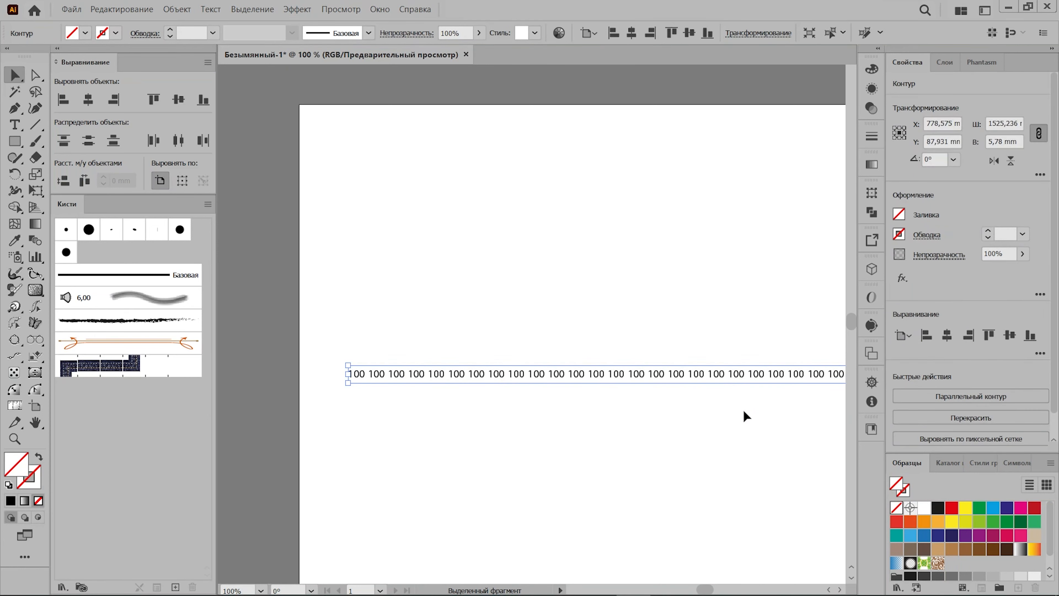
click(741, 421)
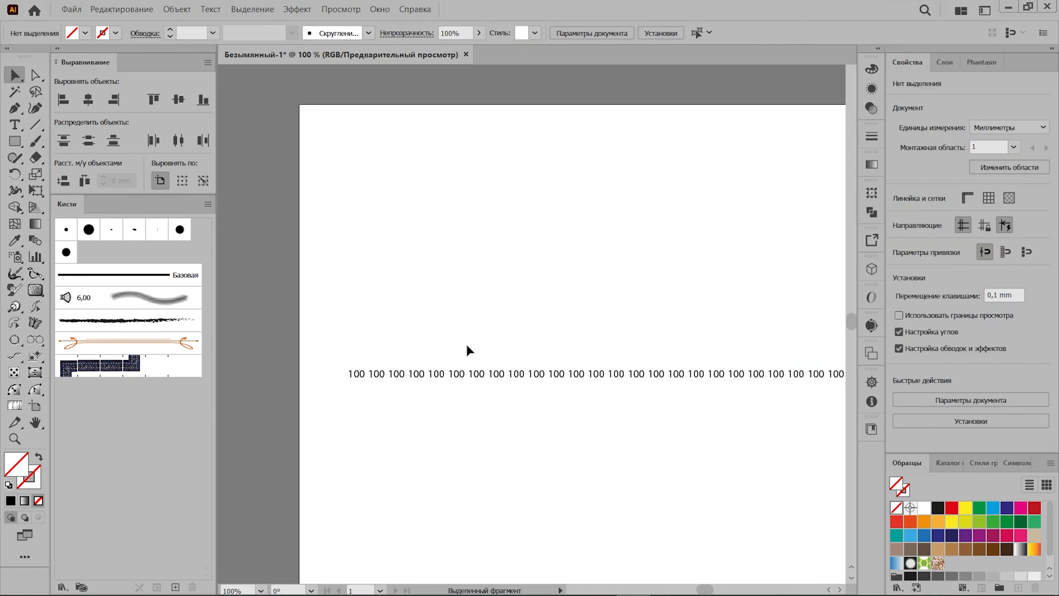
- Try to area-select the labels from the first 100 to well along the row
drag(331, 330, 524, 417)
click(336, 313)
drag(336, 312, 702, 407)
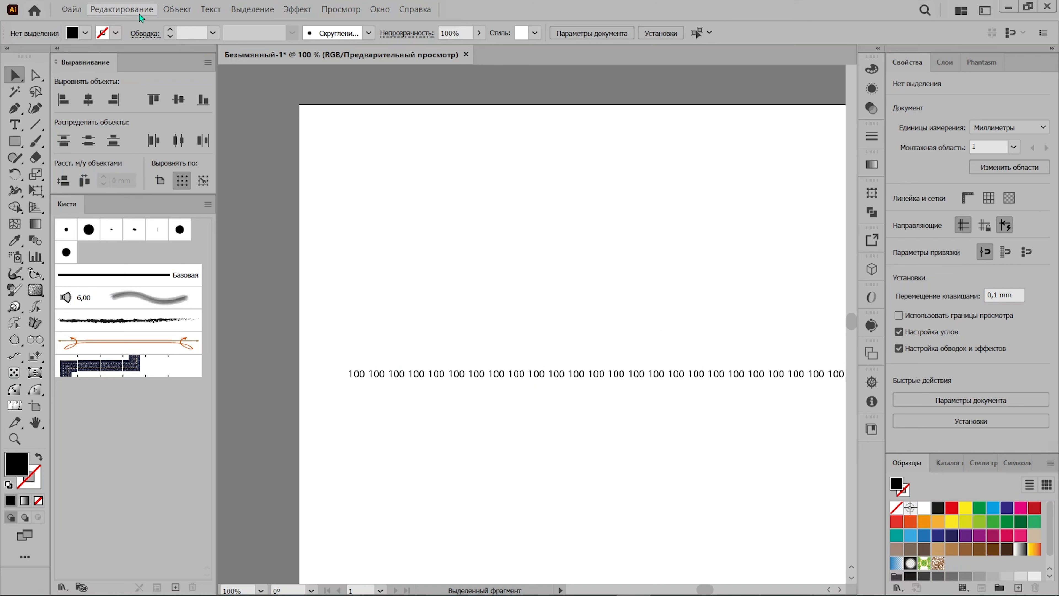
click(169, 10)
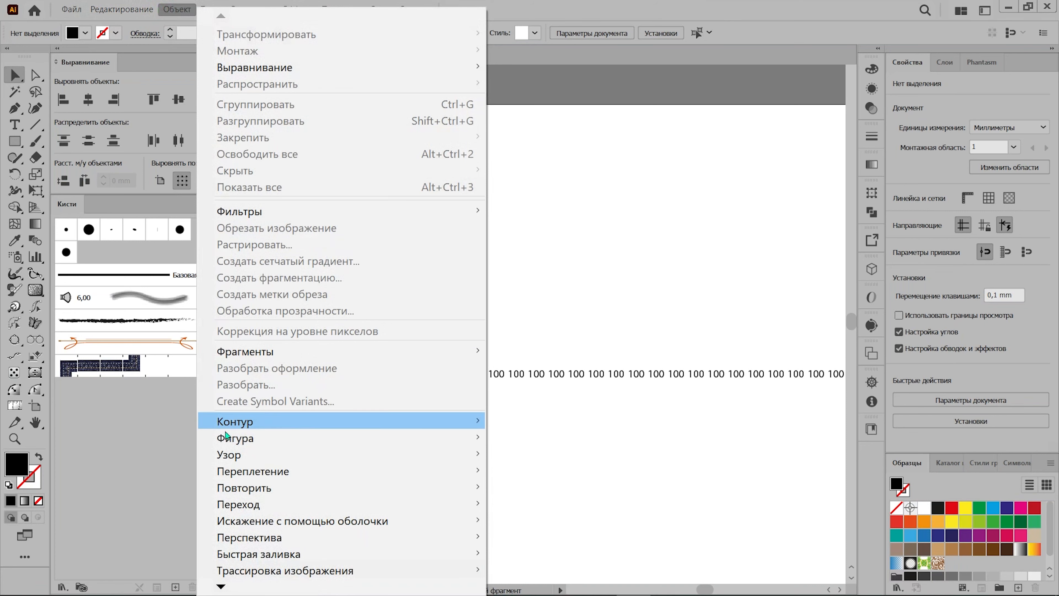
mouse_move(241, 487)
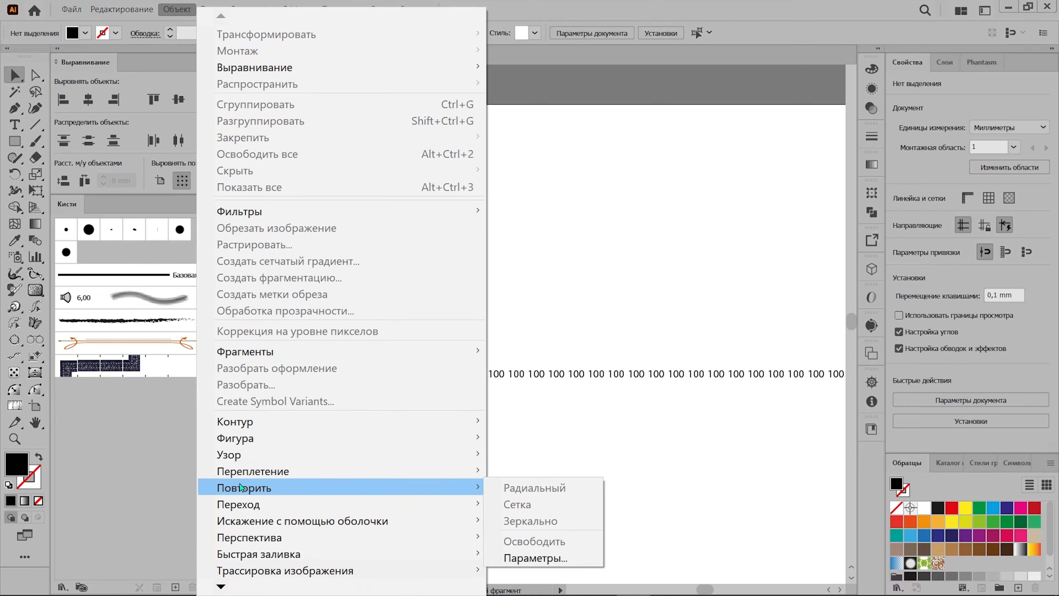
click(501, 244)
- Try to select the whole long row of 100s across the artboard with repeated area selections
drag(326, 322, 649, 455)
drag(329, 316, 537, 334)
scroll(522, 282, down, 5)
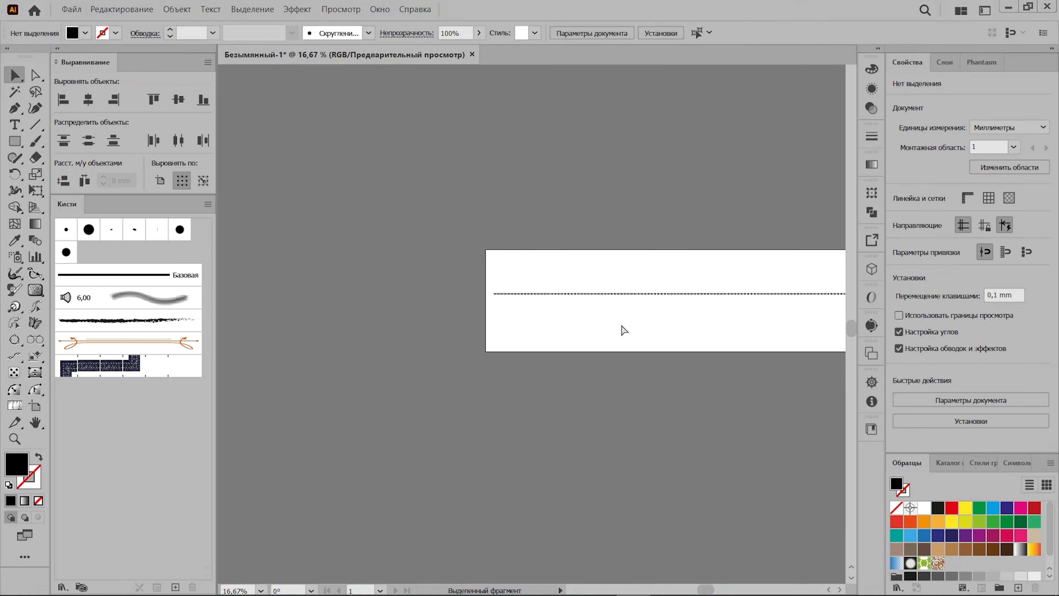
scroll(622, 325, left, 3)
scroll(621, 327, right, 9)
drag(265, 264, 802, 331)
click(560, 319)
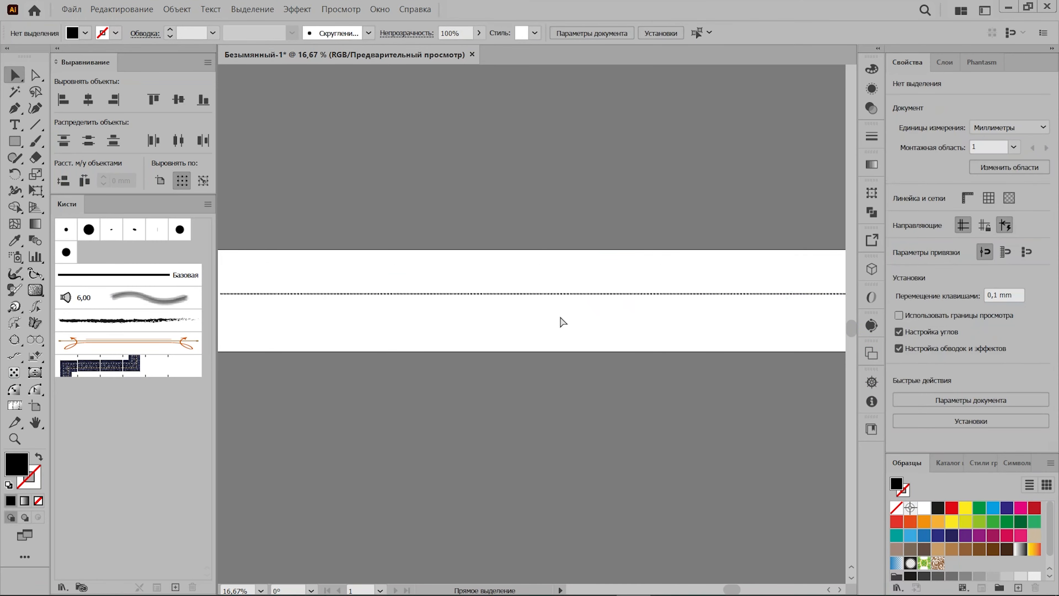
scroll(363, 294, up, 4)
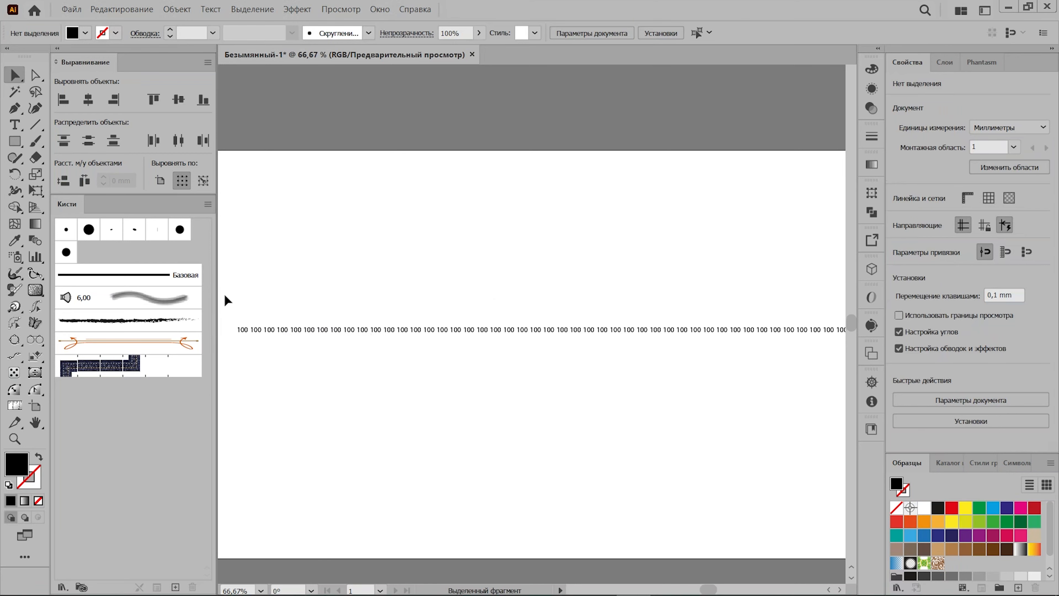
scroll(227, 273, down, 3)
drag(232, 258, 789, 310)
click(471, 245)
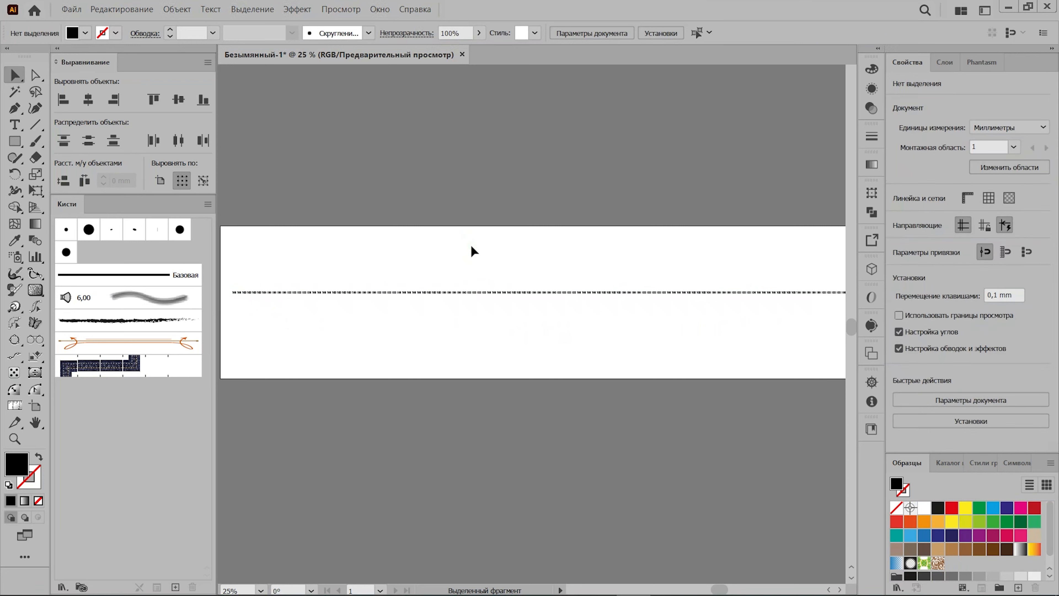
- Select the first 100 in the row and extend the selection to all text with the same font family
scroll(333, 283, left, 3)
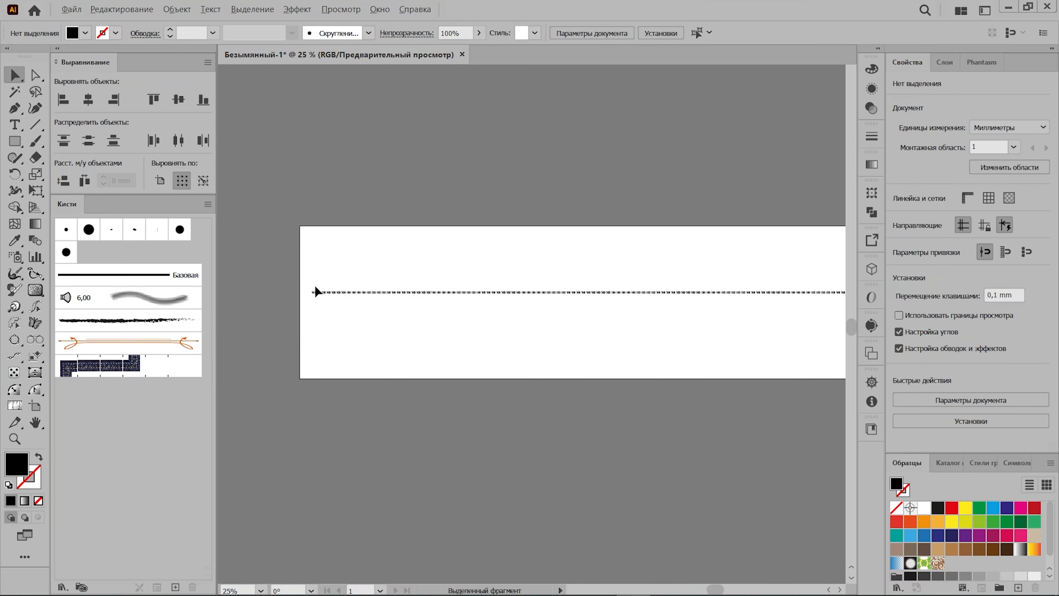
scroll(314, 289, up, 3)
scroll(314, 288, up, 3)
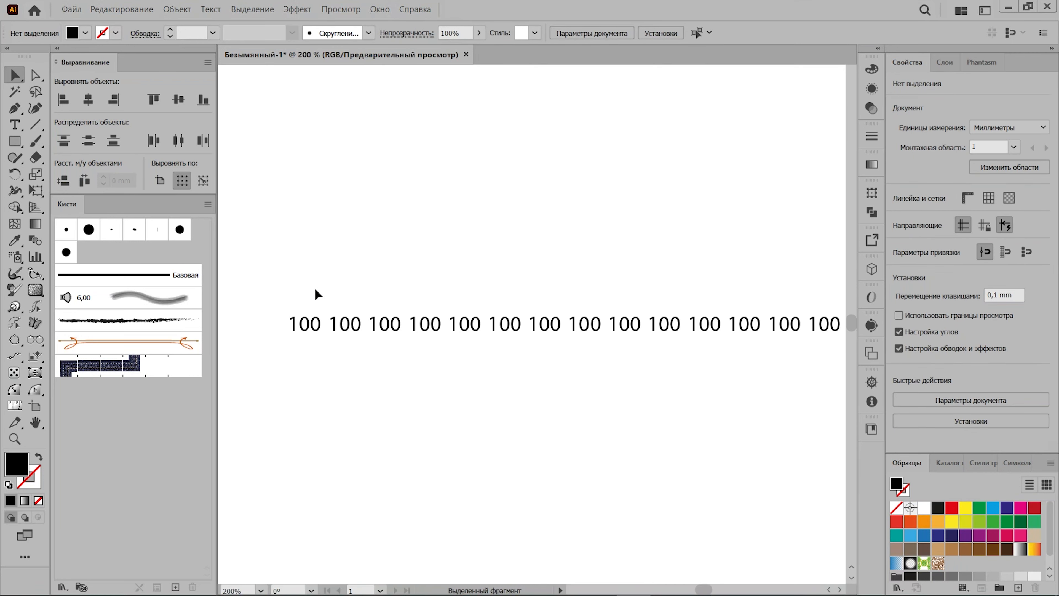
drag(317, 299, 307, 331)
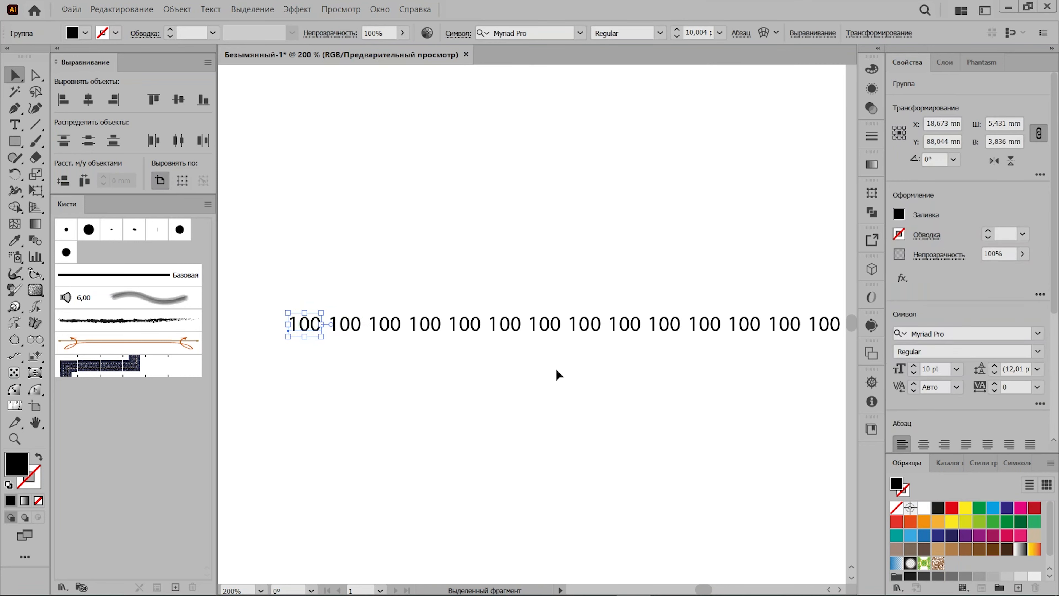
click(269, 15)
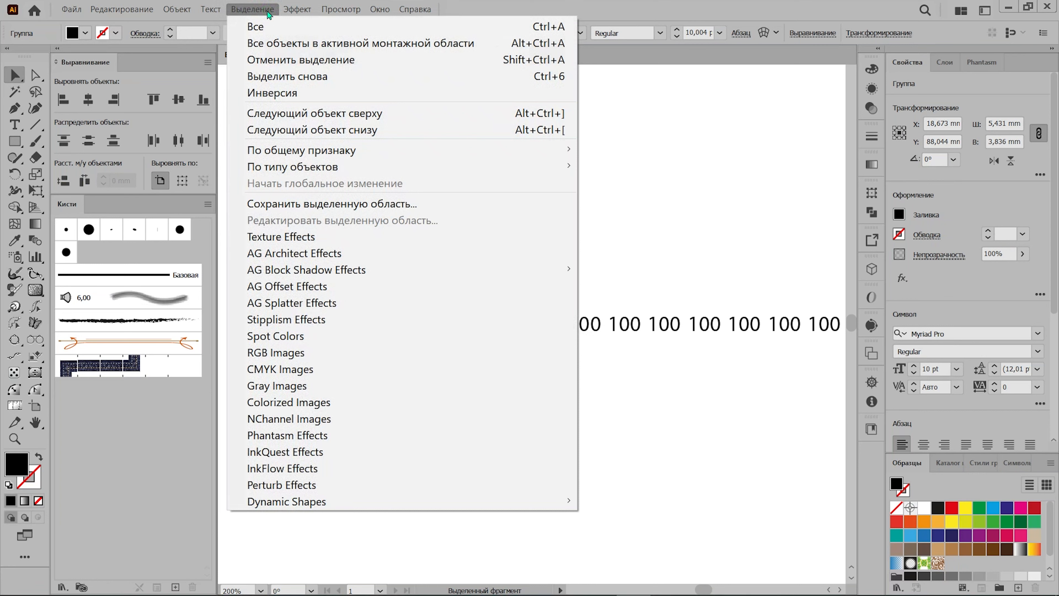
click(782, 160)
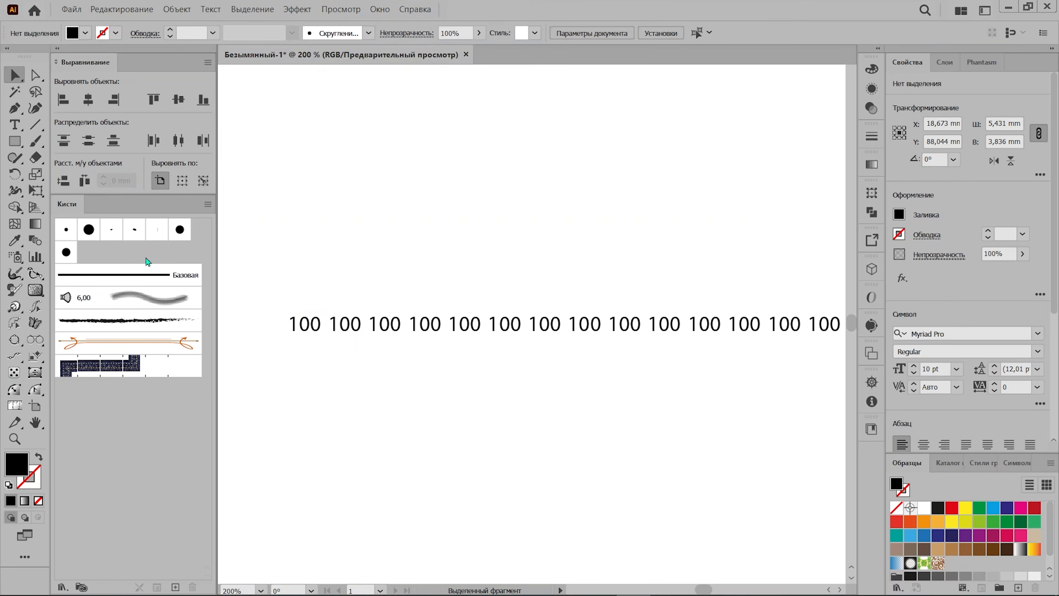
click(303, 321)
click(252, 13)
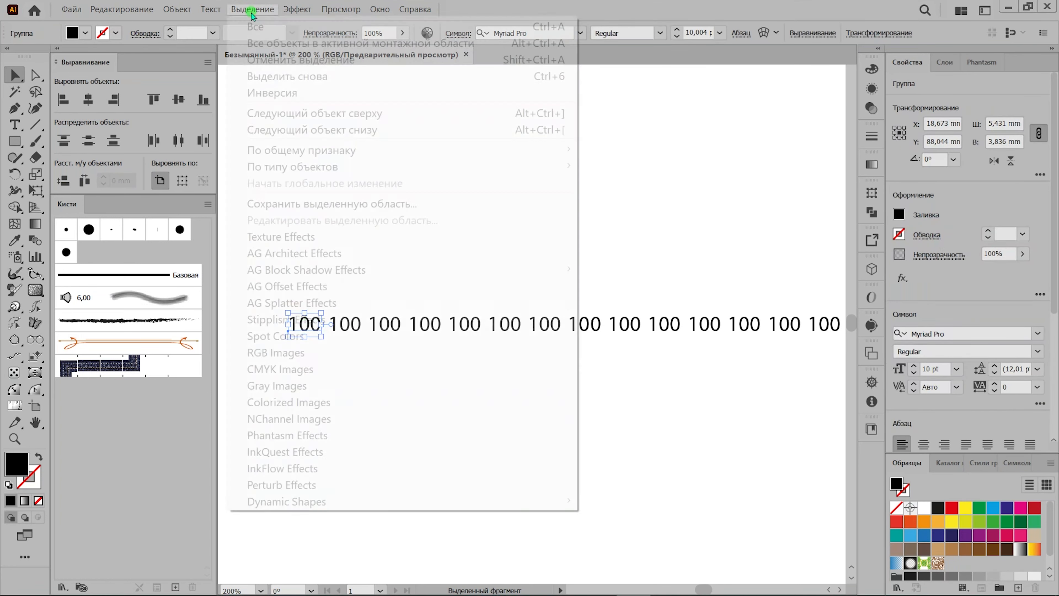
mouse_move(286, 153)
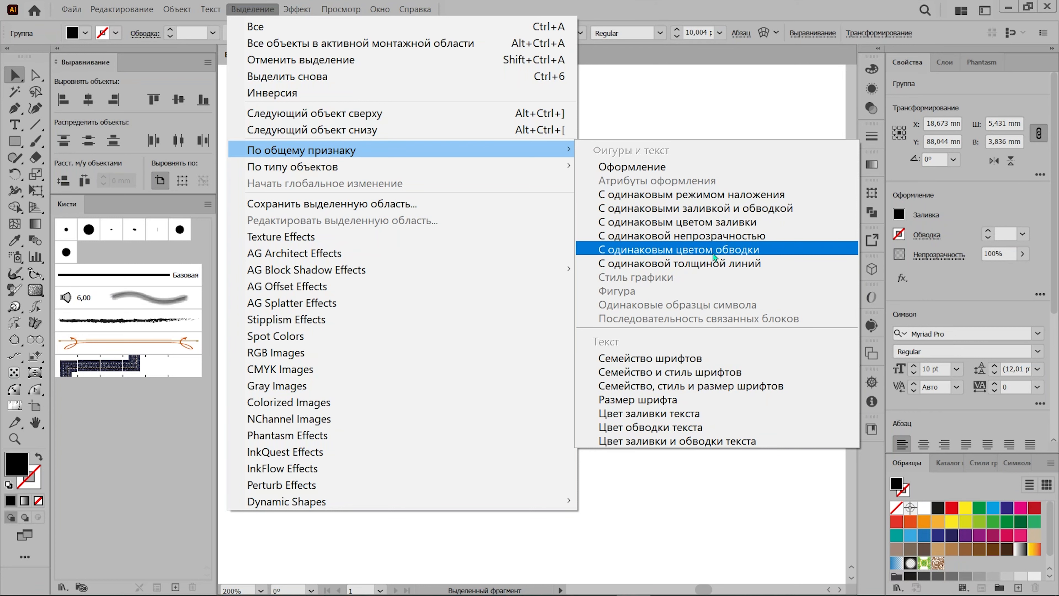
click(718, 364)
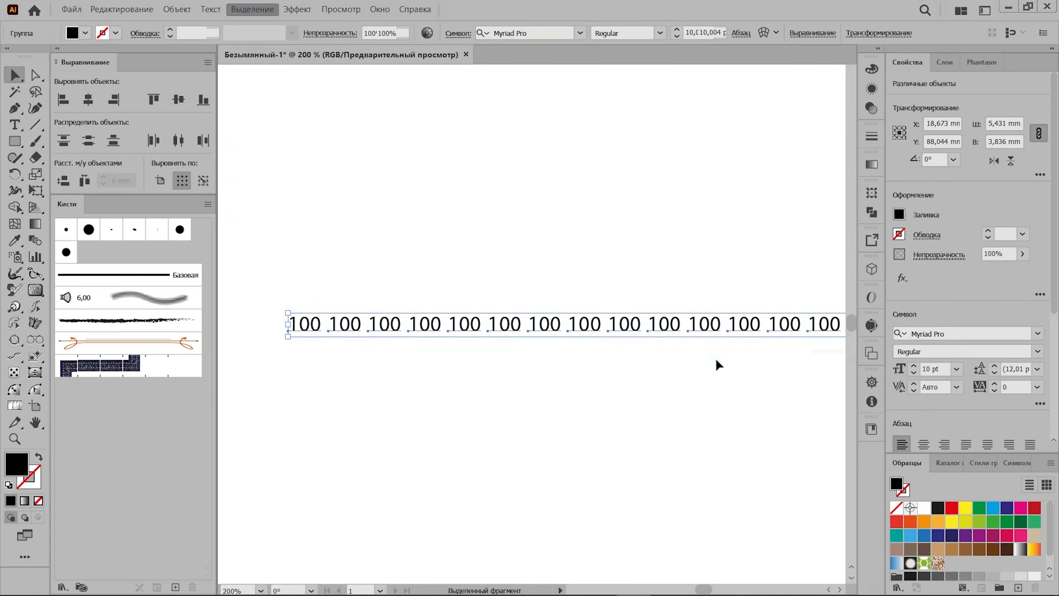
scroll(648, 366, down, 3)
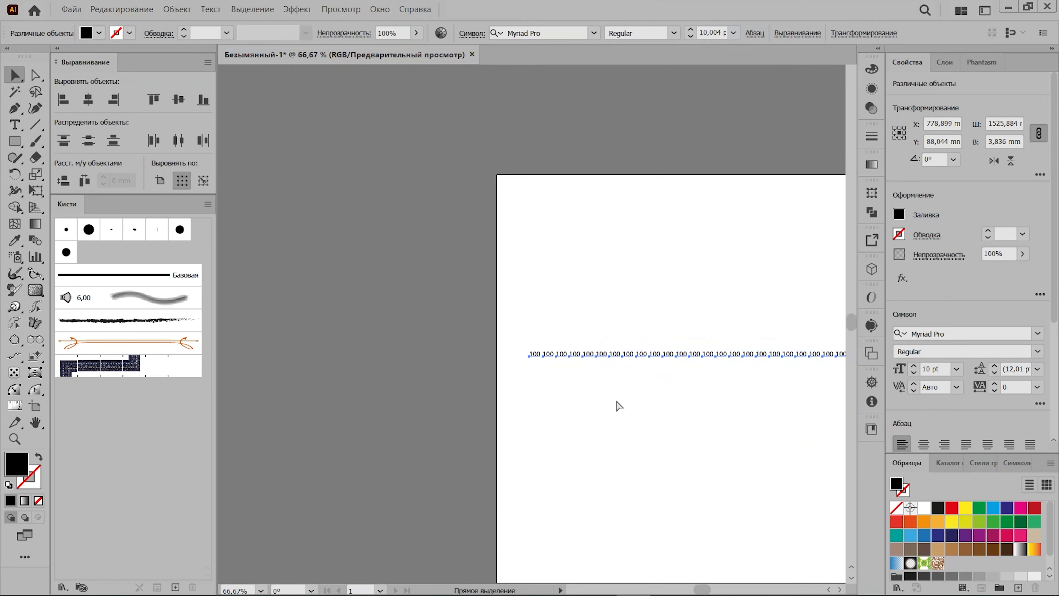
scroll(616, 399, right, 6)
scroll(616, 401, down, 3)
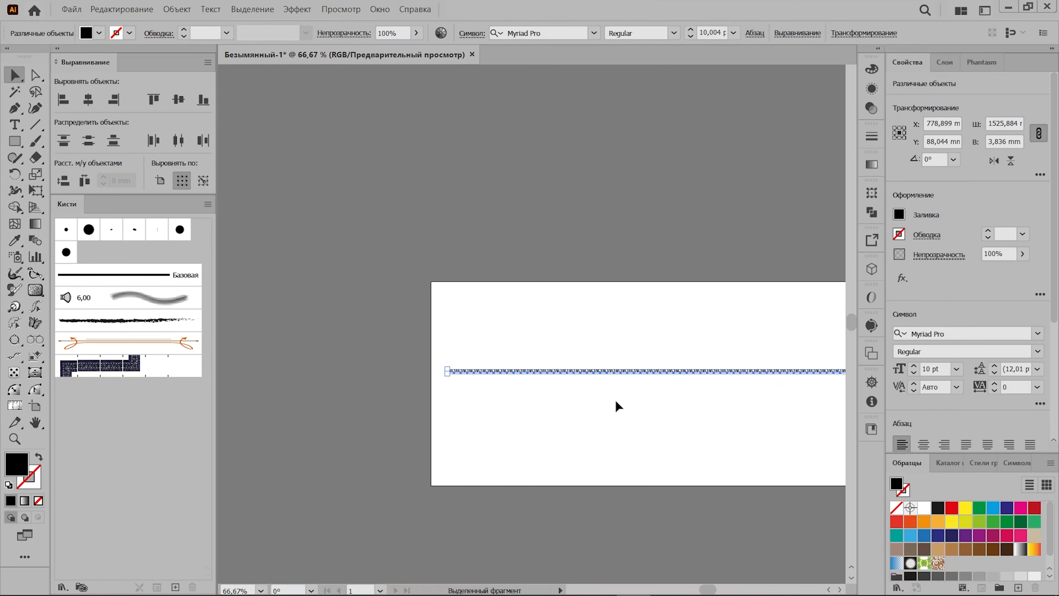
- Inspect the selected row of 100s along the artboard and return to its first label
scroll(616, 402, right, 5)
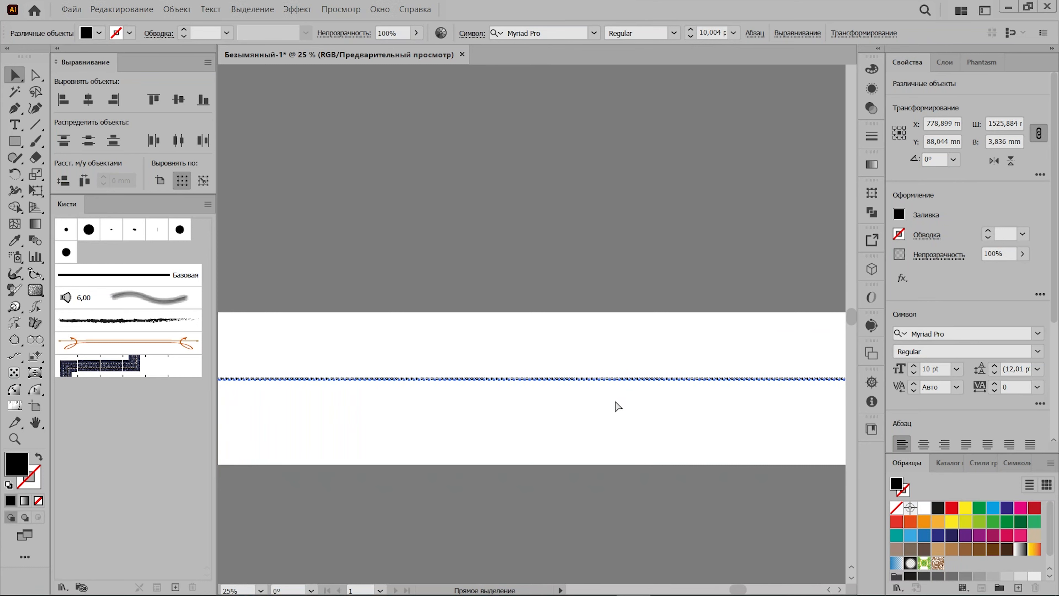
scroll(617, 405, left, 3)
scroll(490, 404, up, 4)
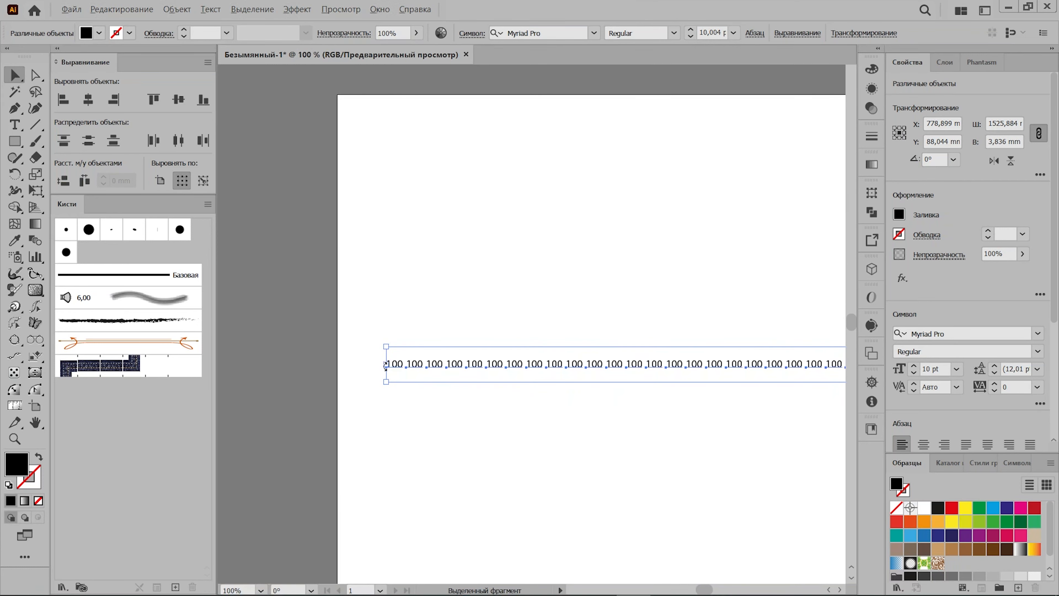
scroll(433, 363, up, 1)
scroll(442, 402, left, 3)
click(442, 403)
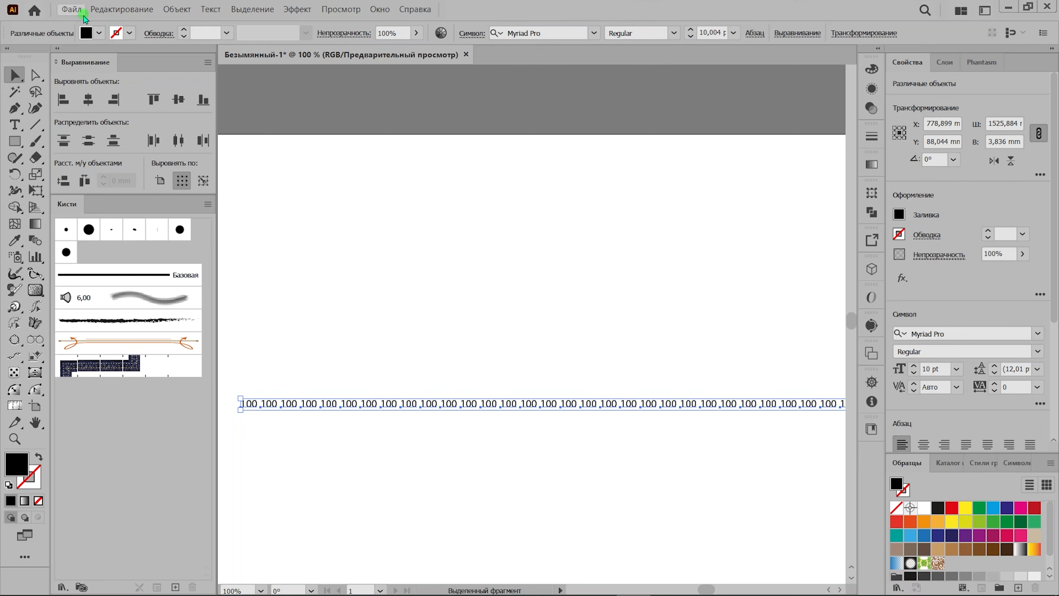
click(72, 9)
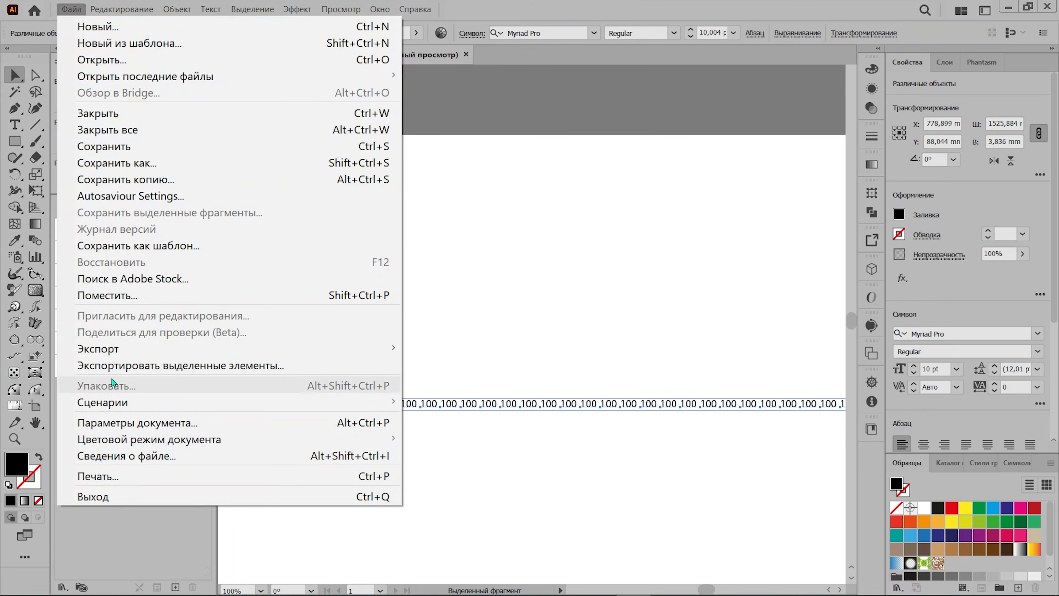
mouse_move(120, 404)
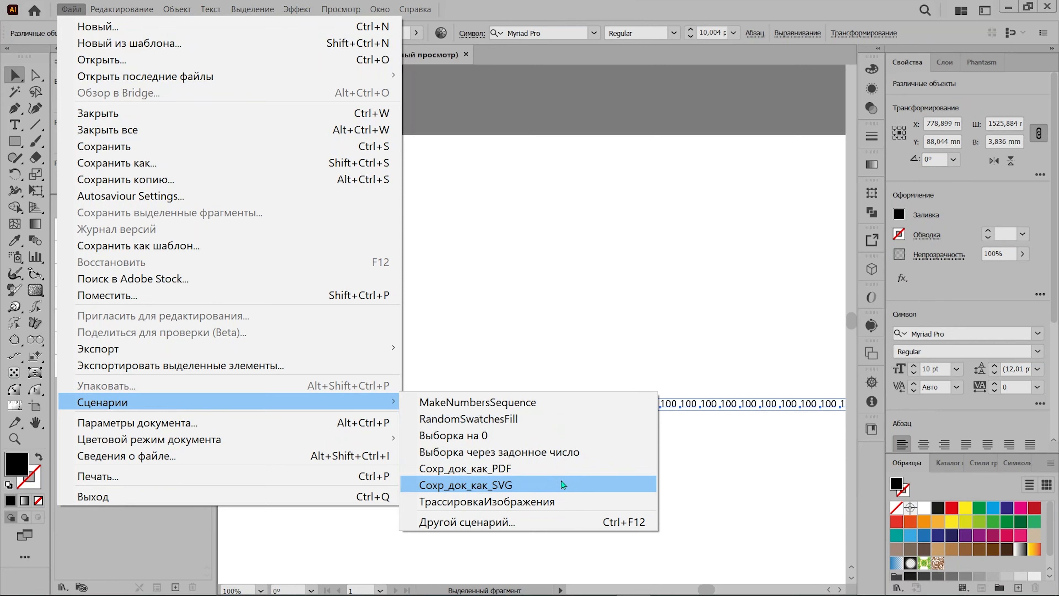
click(508, 522)
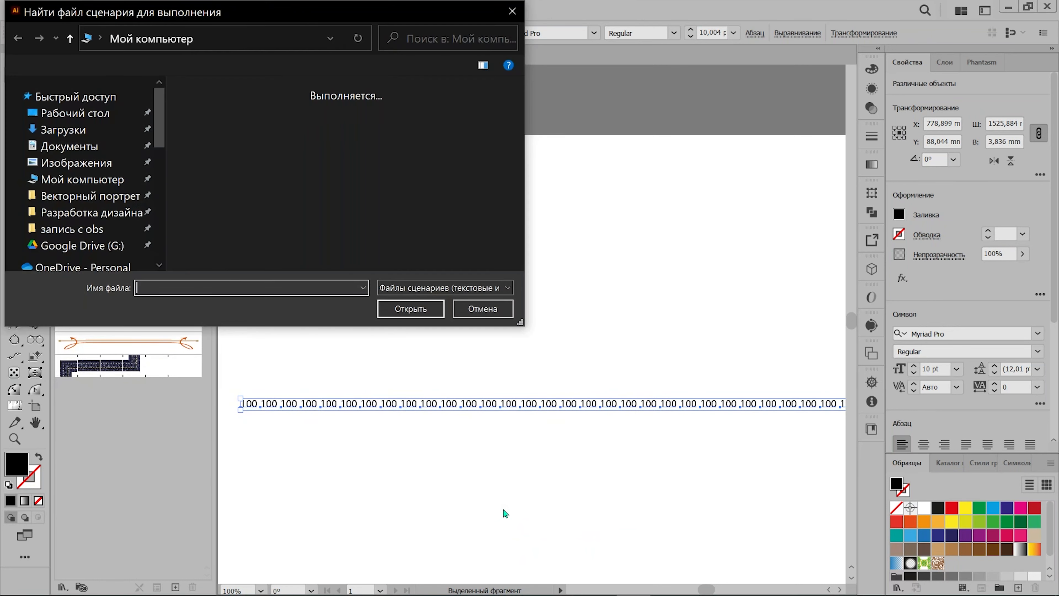
click(512, 12)
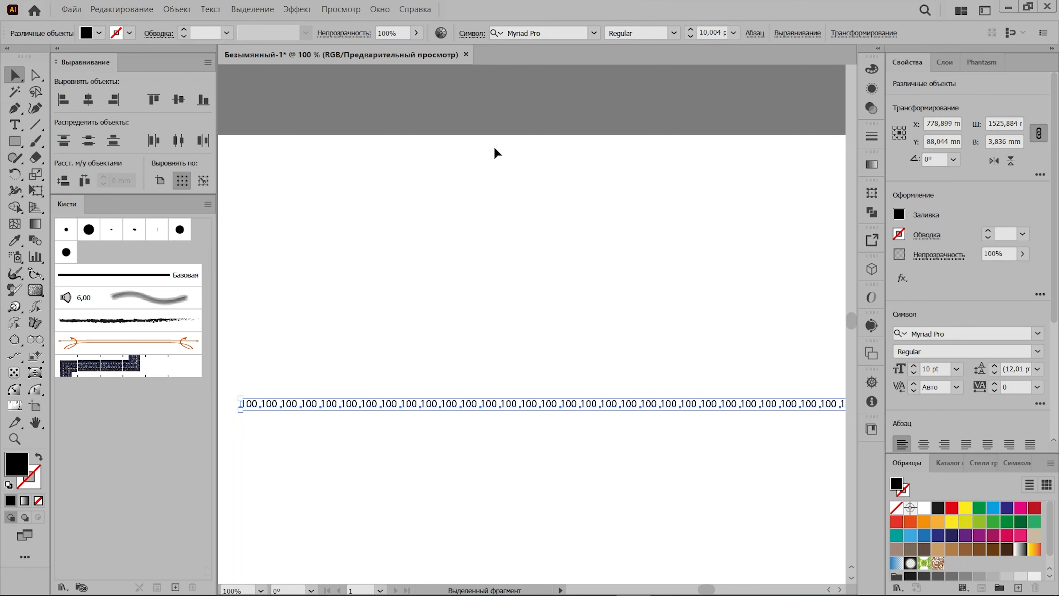
- Run the MakeNumbersSequence script on the selected labels with start value 100, end value 300 and increment 1, replacing the full text content
click(71, 10)
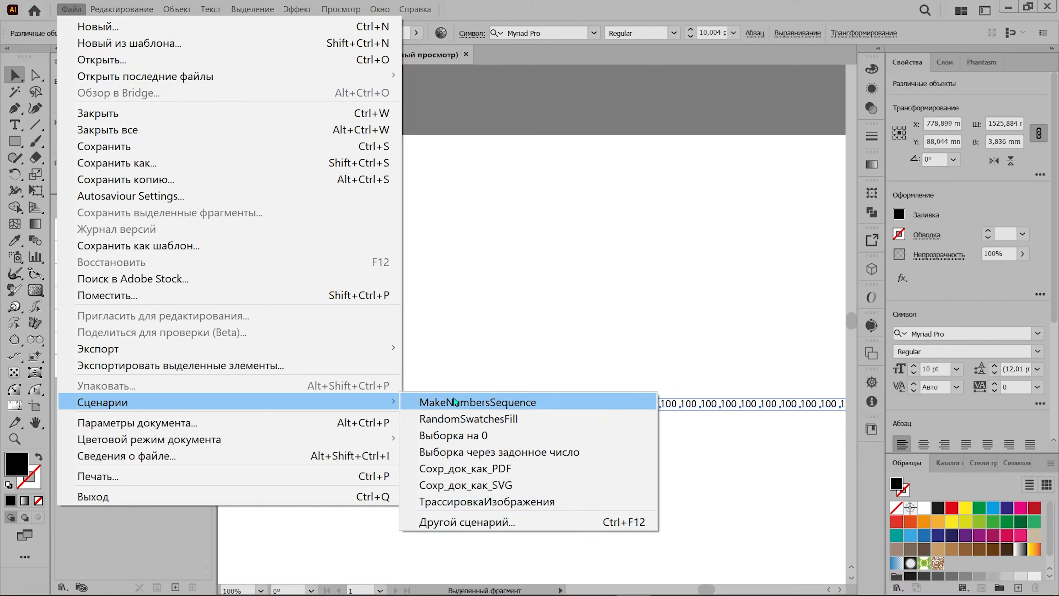
click(510, 407)
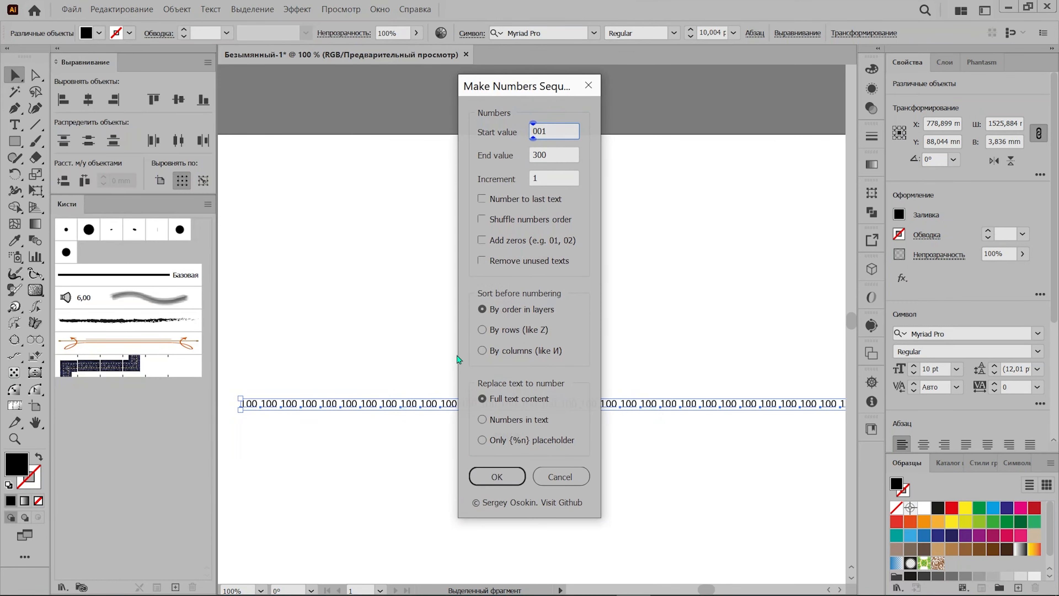
double_click(563, 126)
text(100)
drag(555, 155, 523, 149)
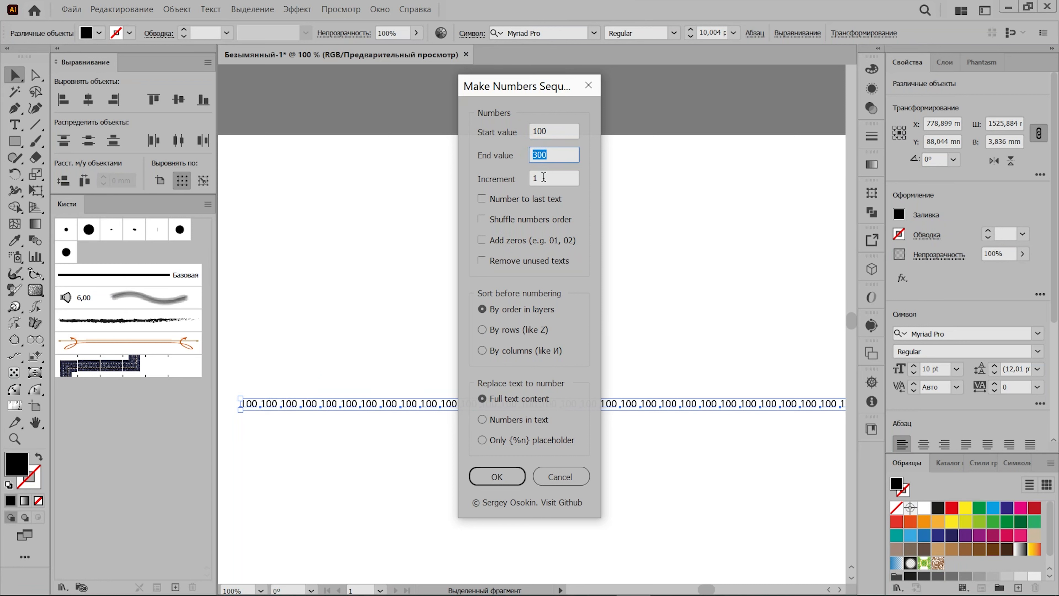
drag(544, 175, 532, 183)
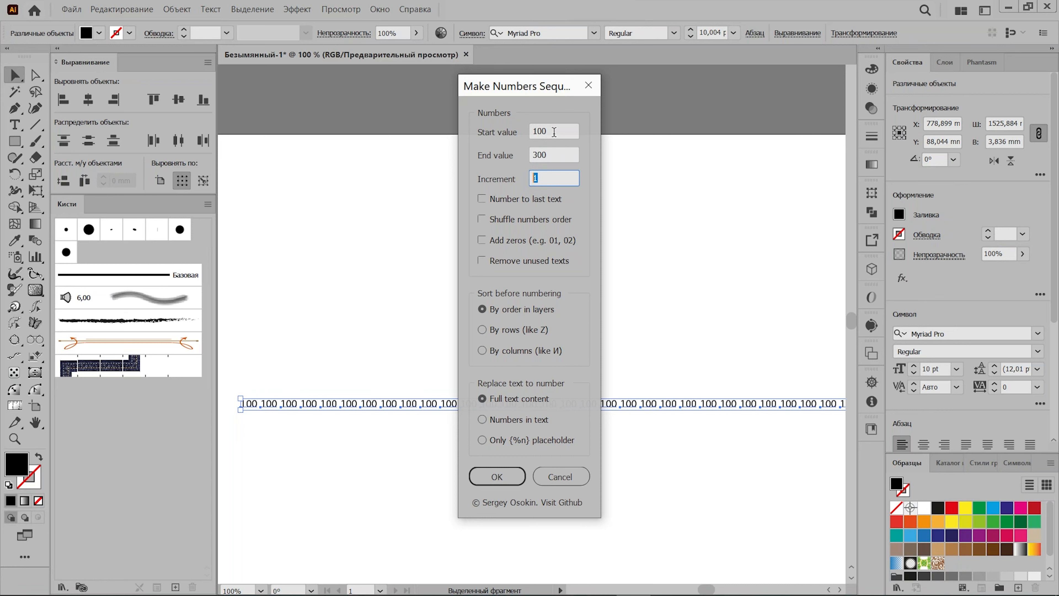
click(536, 175)
drag(547, 174, 526, 172)
drag(549, 132, 535, 131)
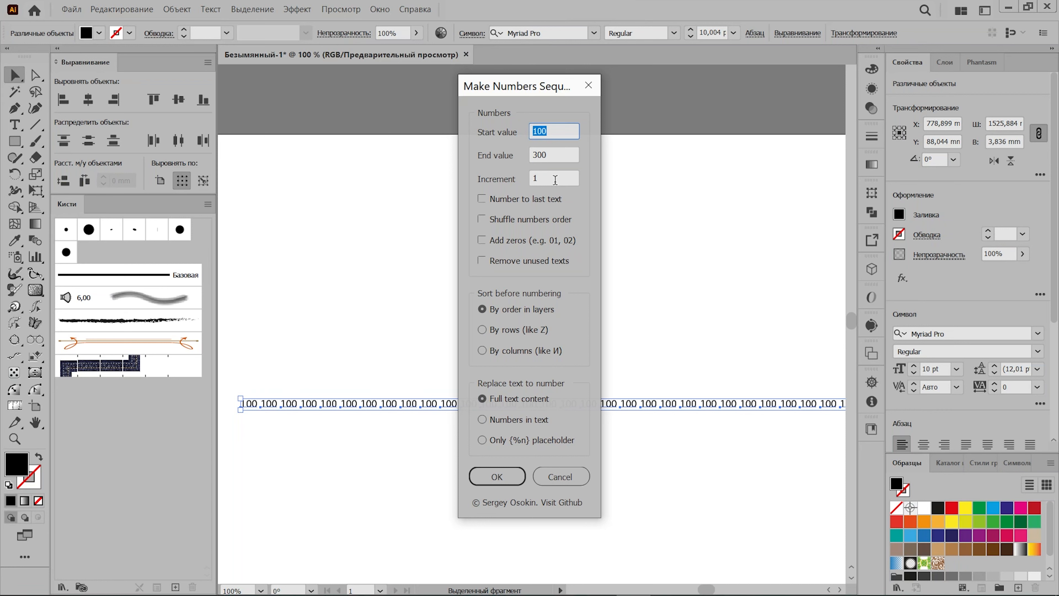
drag(555, 179, 524, 179)
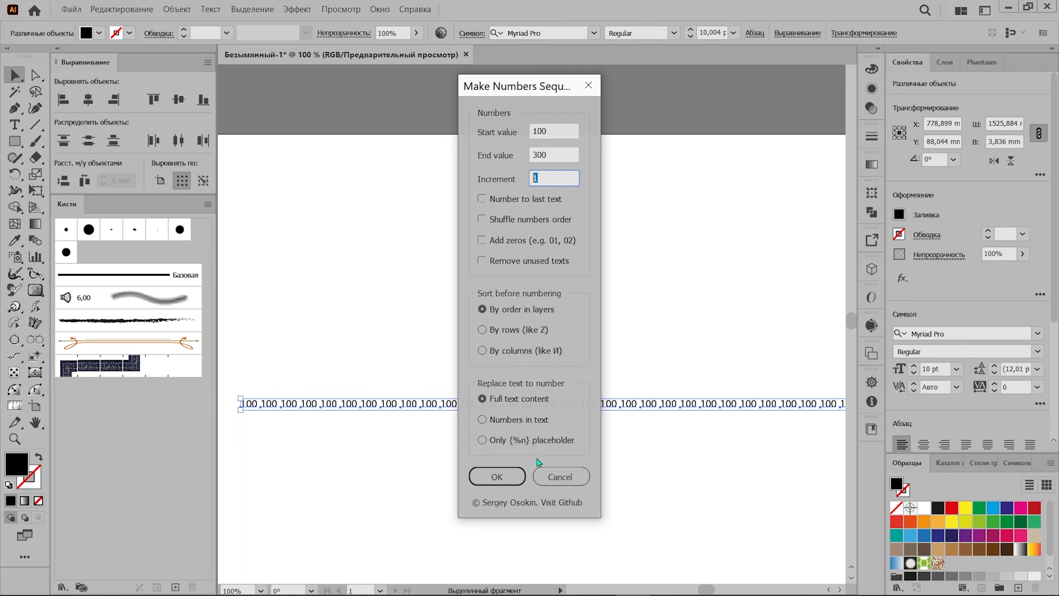
click(496, 475)
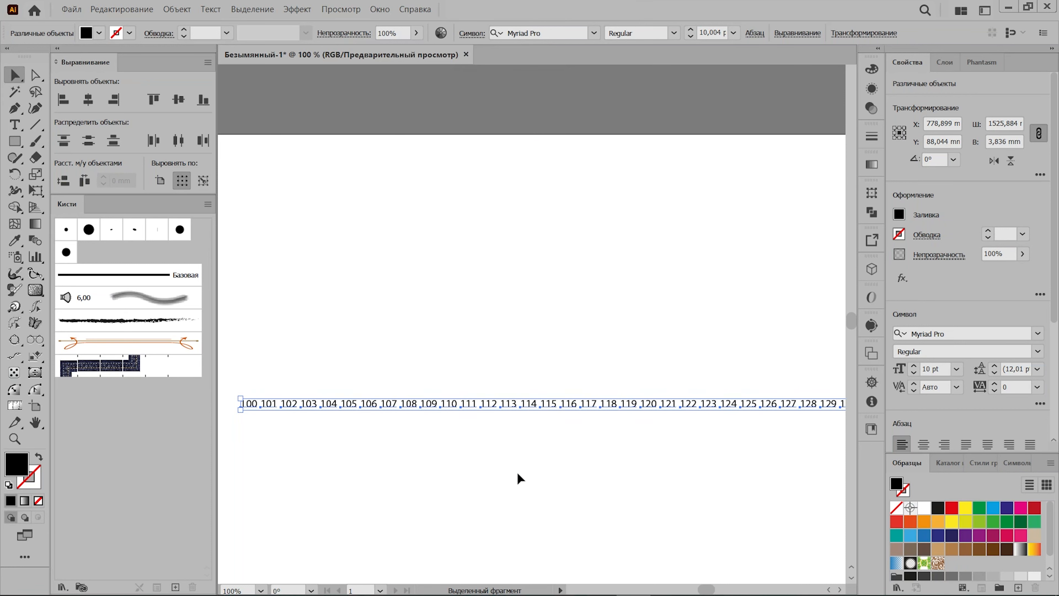
- Delete the surplus 100 labels that follow 300 at the end of the numbered row
scroll(364, 410, up, 4)
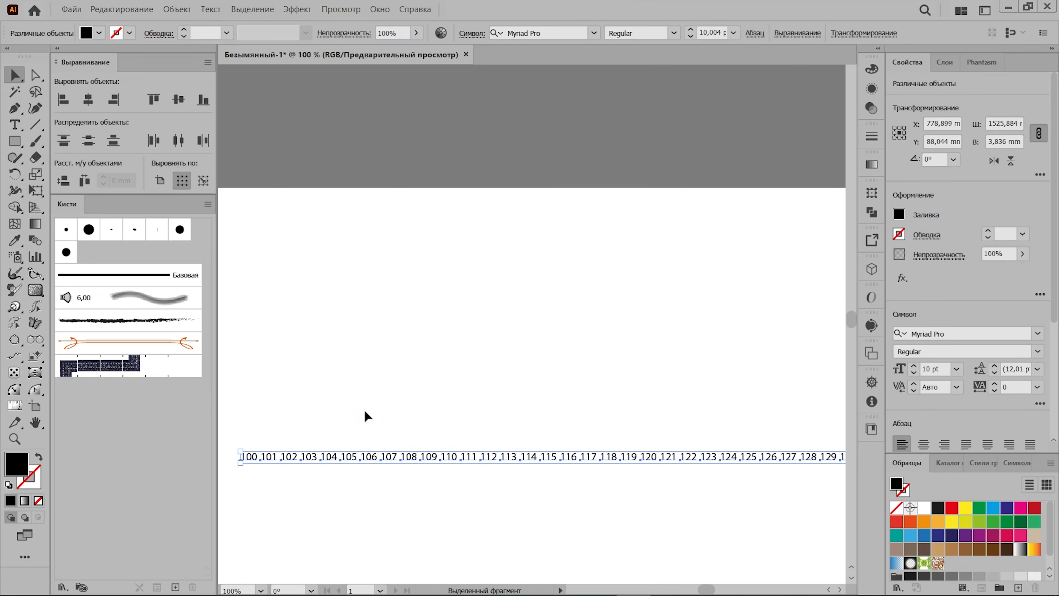
scroll(364, 410, down, 4)
scroll(364, 410, down, 2)
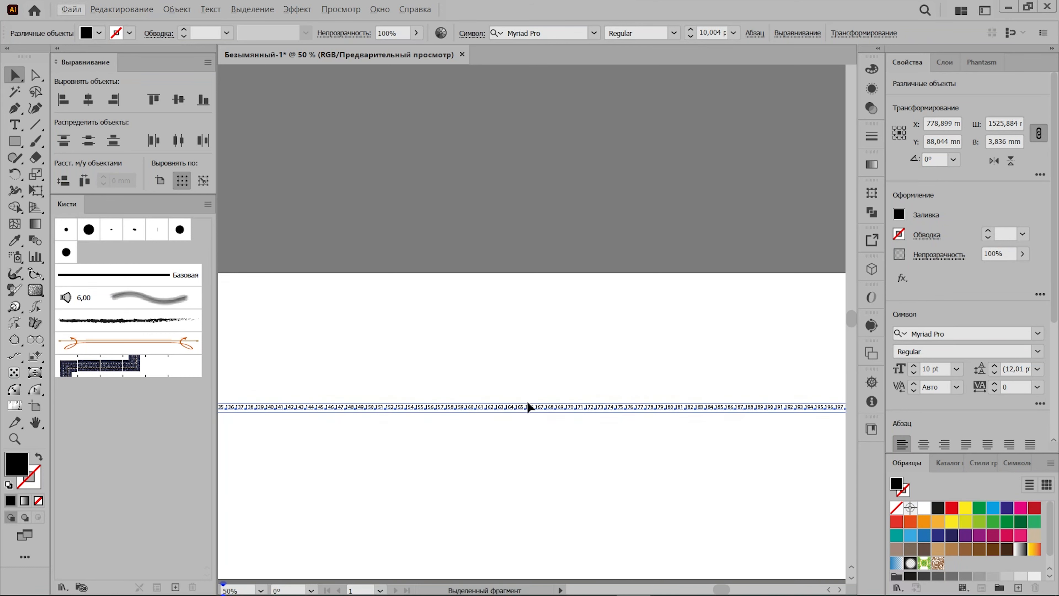
scroll(532, 406, down, 5)
scroll(534, 403, up, 5)
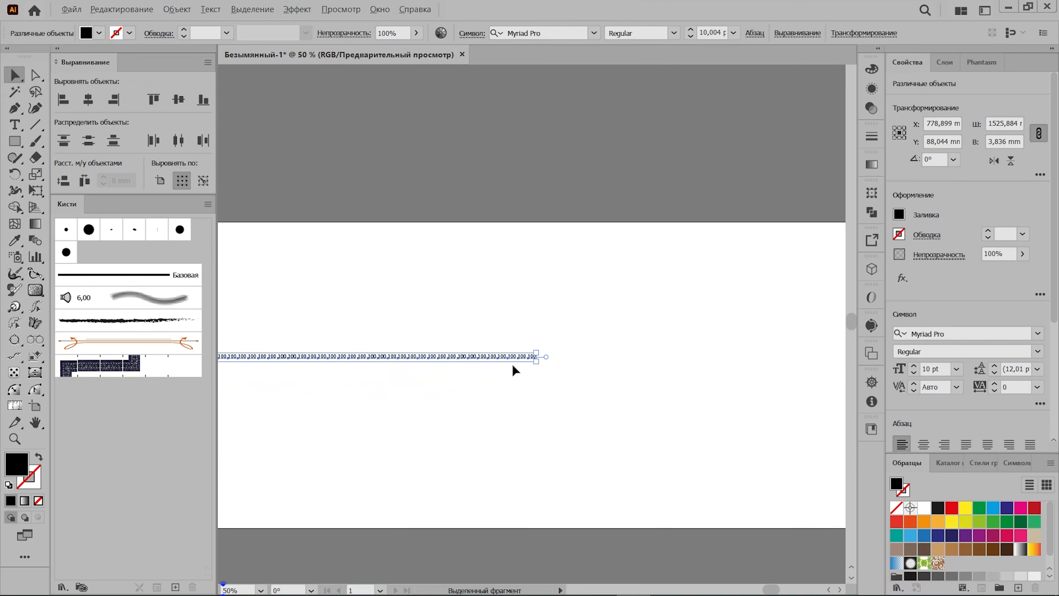
scroll(528, 371, up, 2)
scroll(461, 389, left, 10)
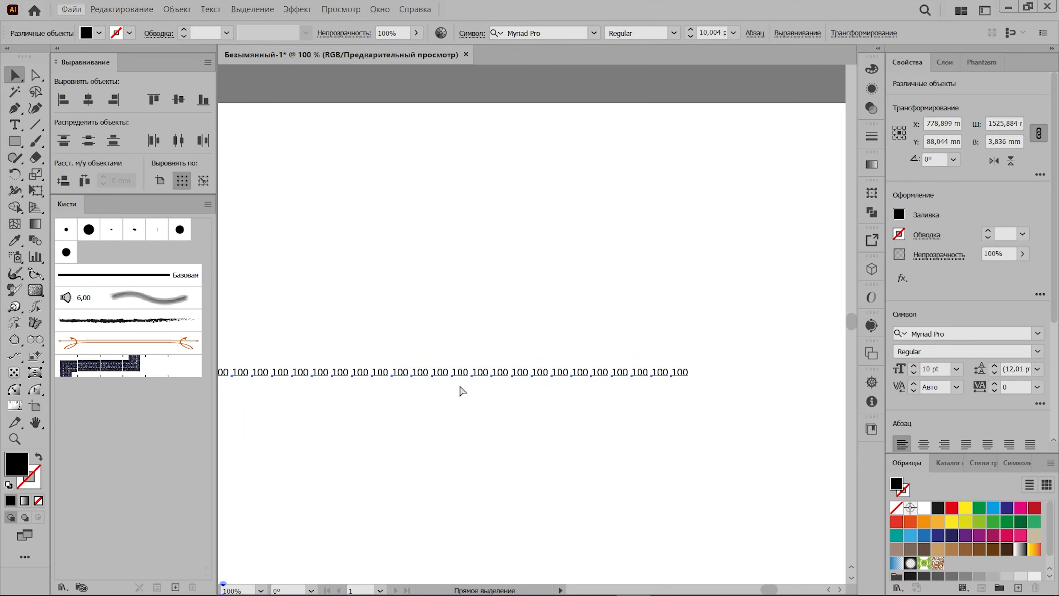
key(v)
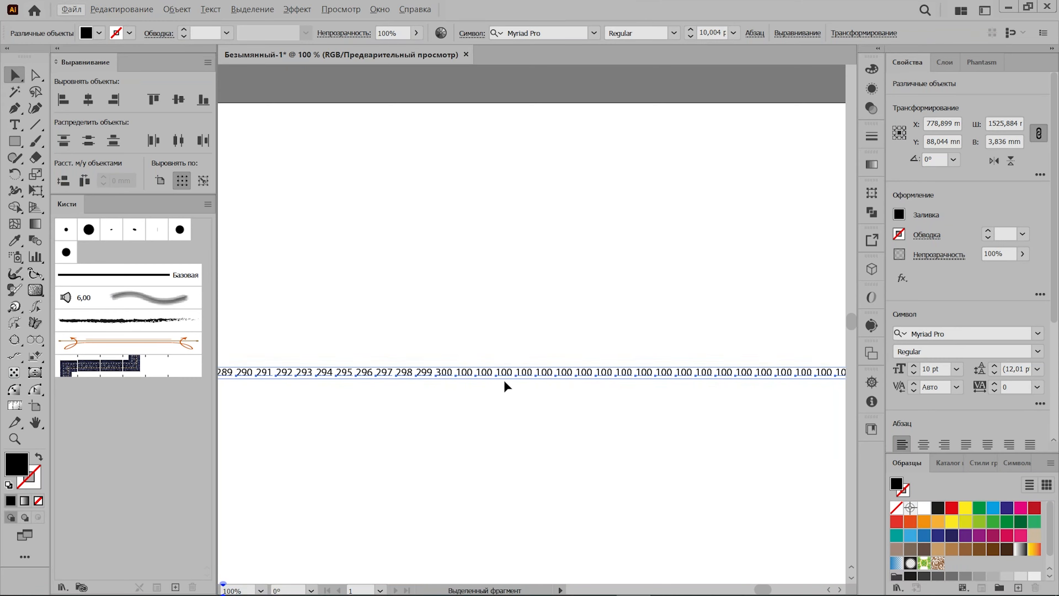
drag(462, 348, 636, 404)
click(463, 353)
drag(466, 353, 712, 386)
key(Delete)
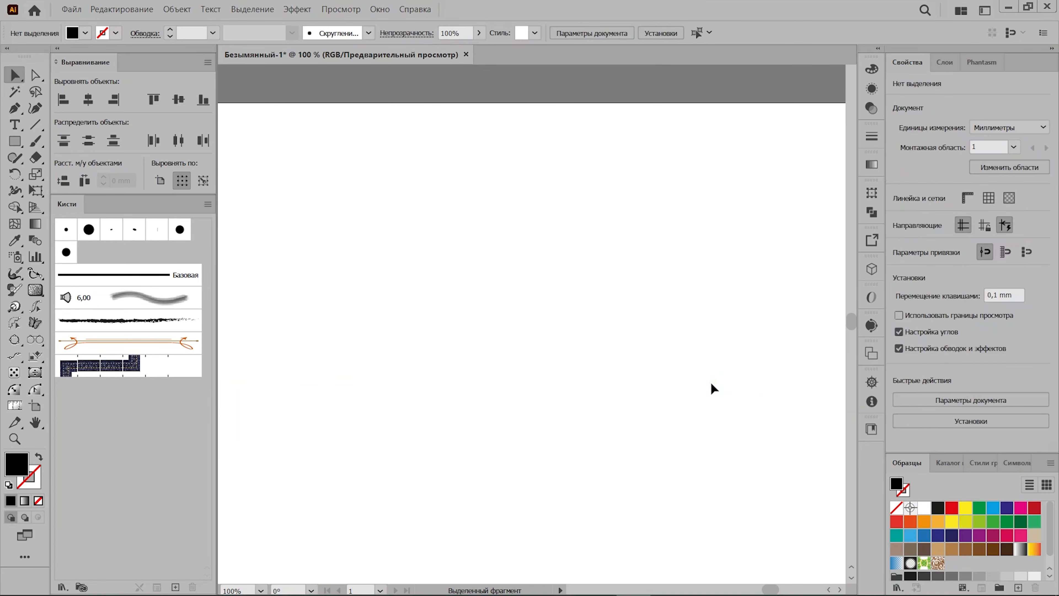
- Check the number sequence along the row from 300 back to 100
scroll(714, 388, up, 1)
scroll(713, 389, left, 10)
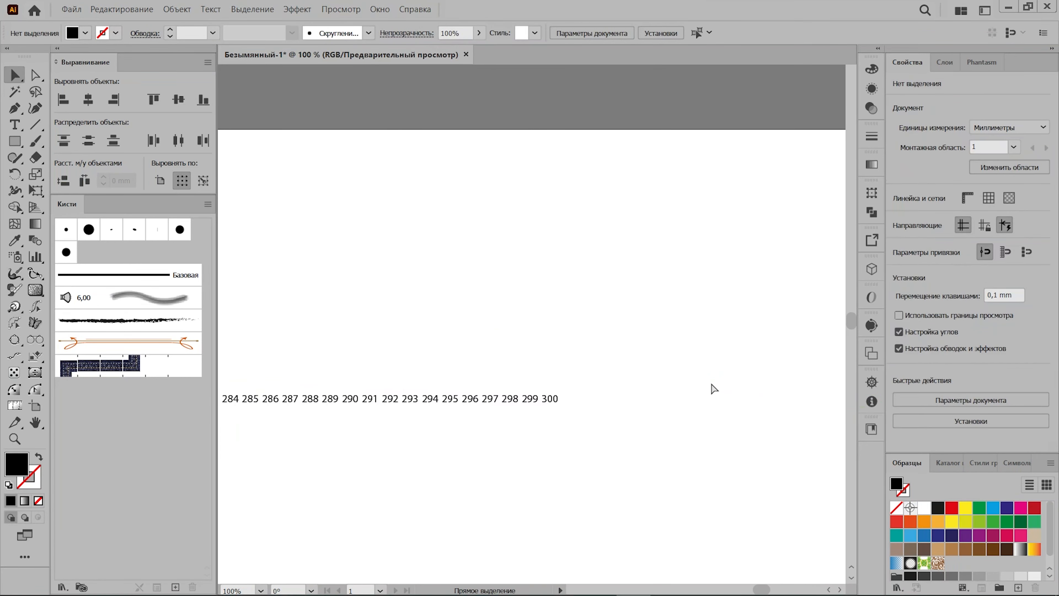
scroll(712, 385, down, 2)
scroll(678, 428, left, 15)
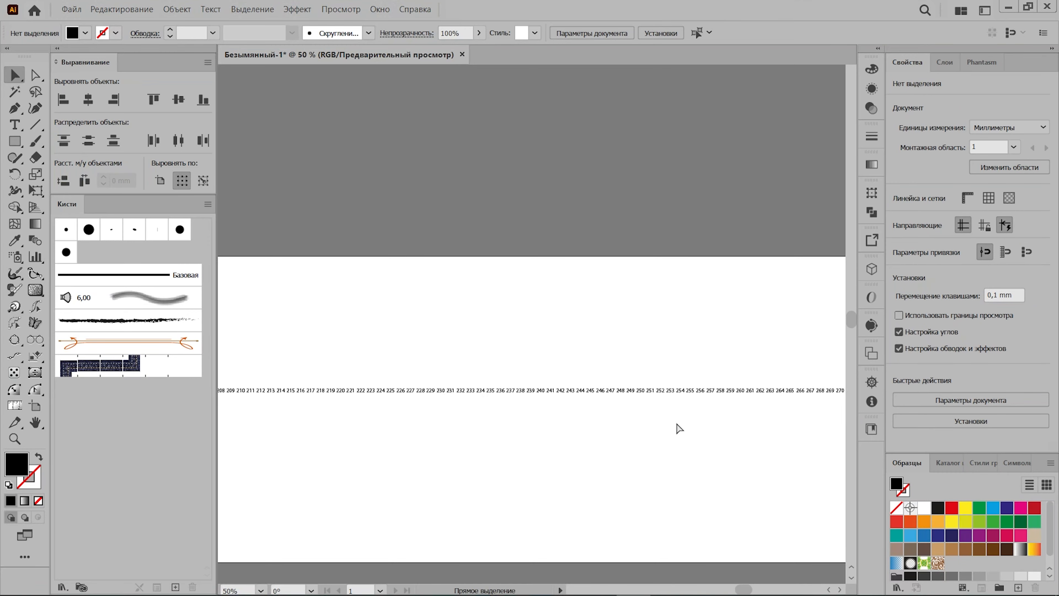
scroll(680, 428, left, 10)
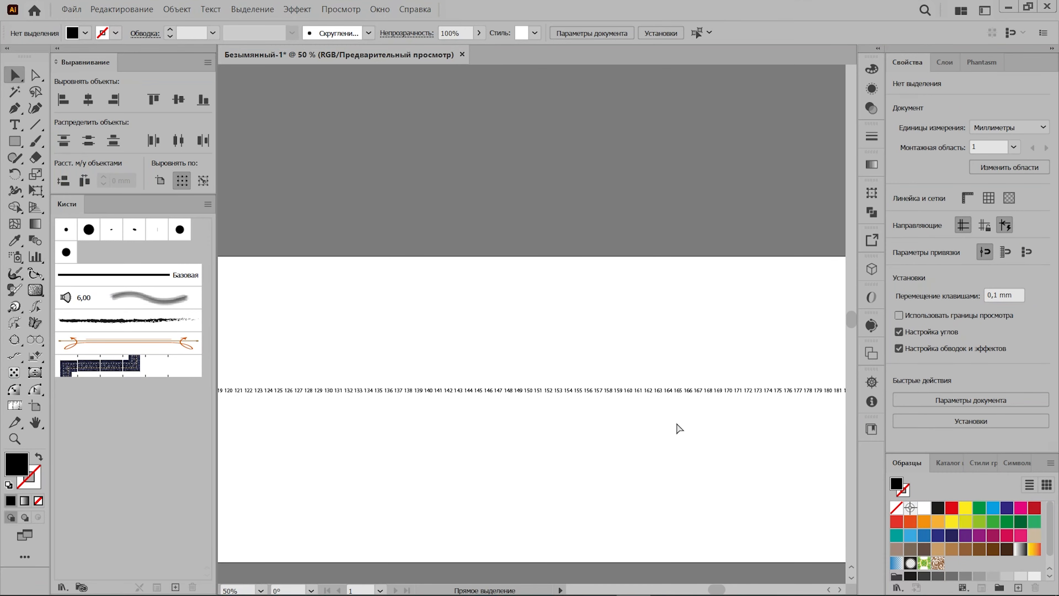
scroll(678, 428, up, 3)
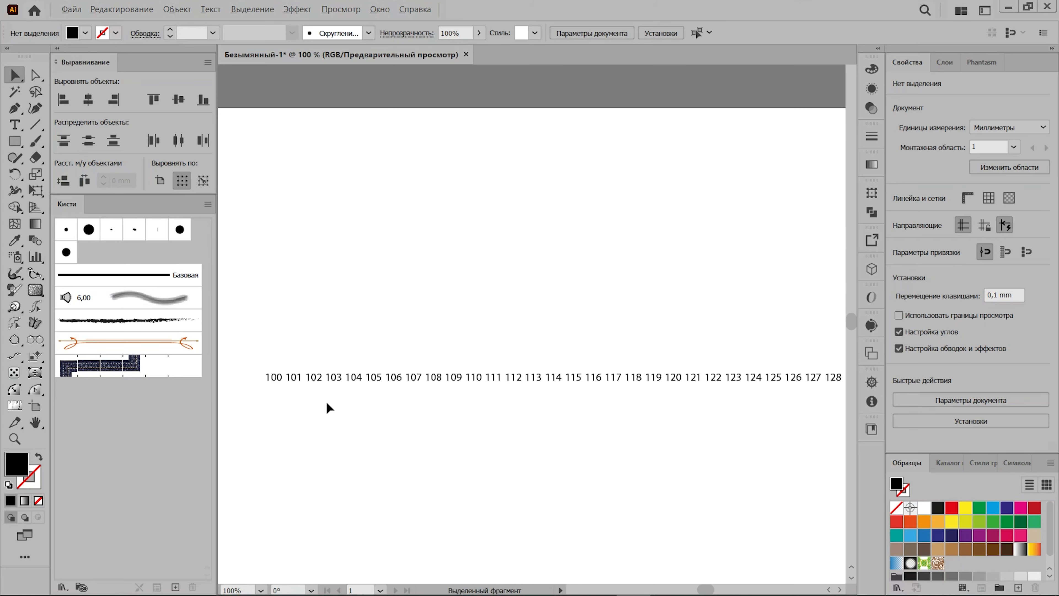
scroll(262, 375, left, 3)
- Draw a horizontal line segment about 1343 mm long just below the numbers, spanning the whole row from before 100 to past 300
click(40, 129)
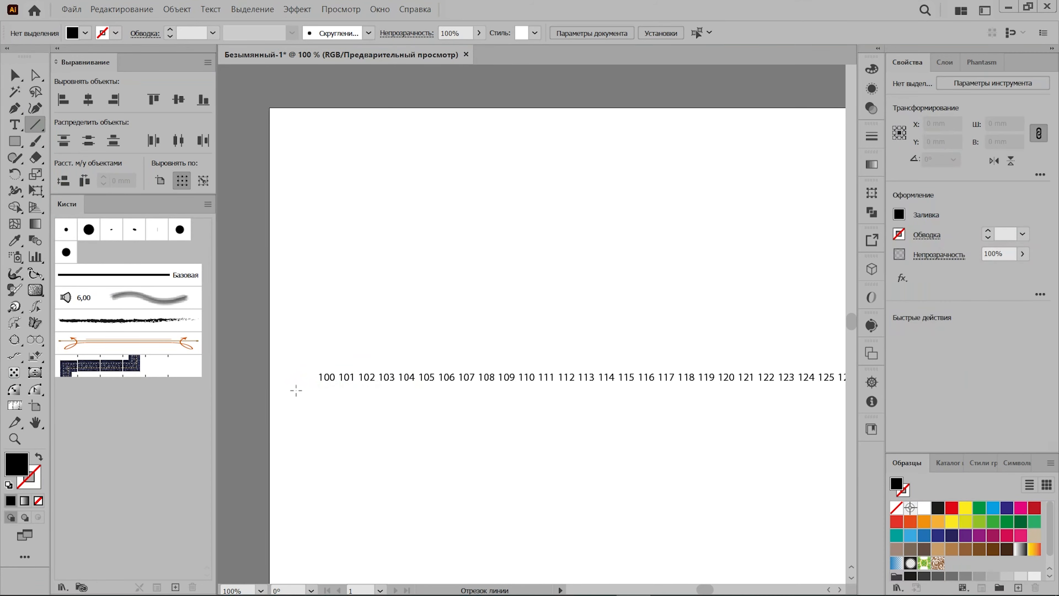
scroll(296, 388, down, 3)
scroll(322, 397, right, 2)
scroll(322, 396, down, 2)
scroll(324, 401, right, 1)
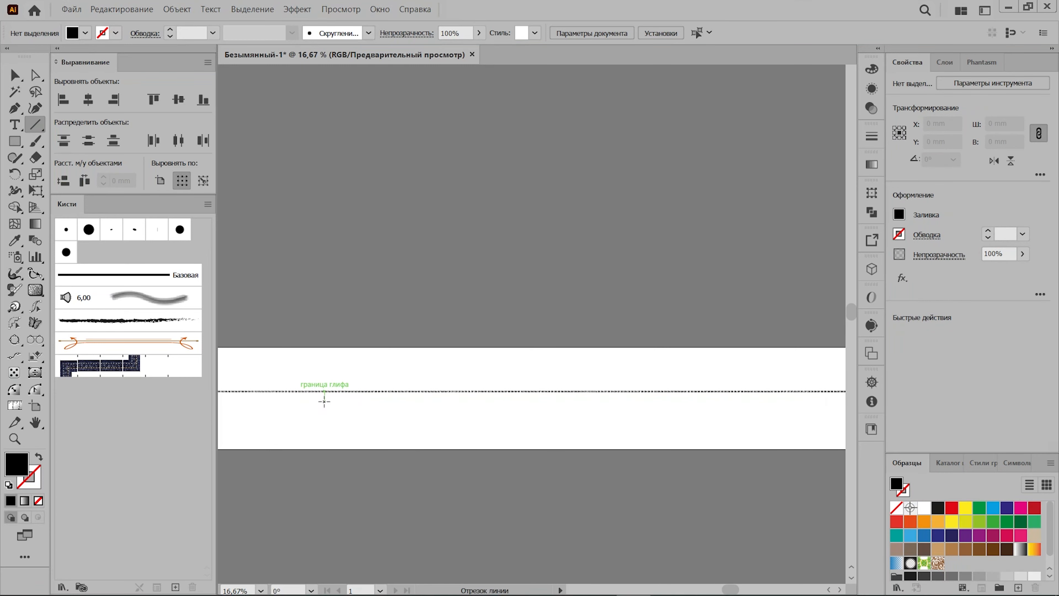
scroll(324, 402, down, 2)
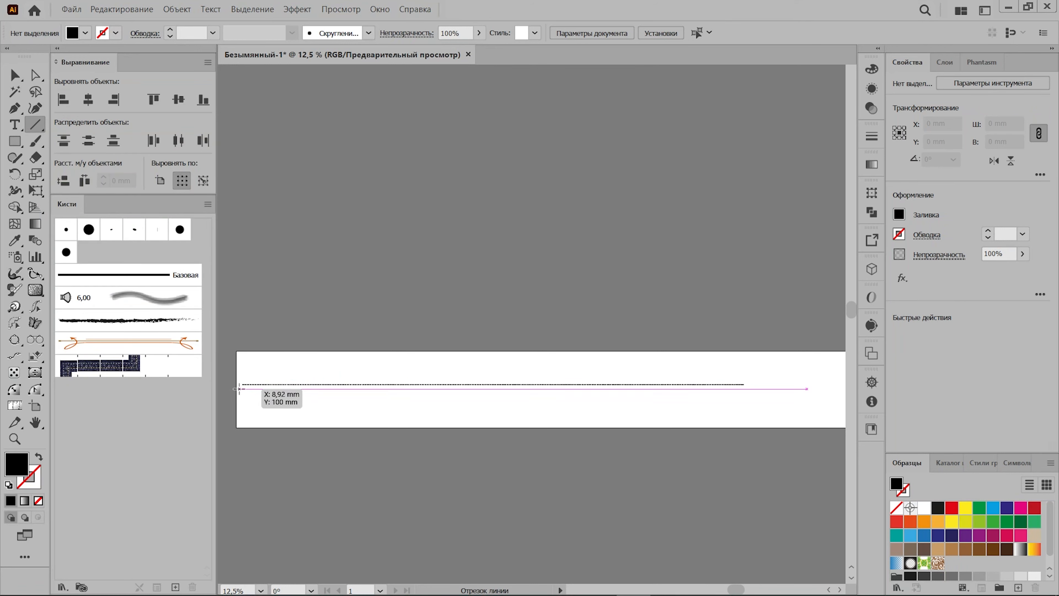
drag(238, 389, 752, 378)
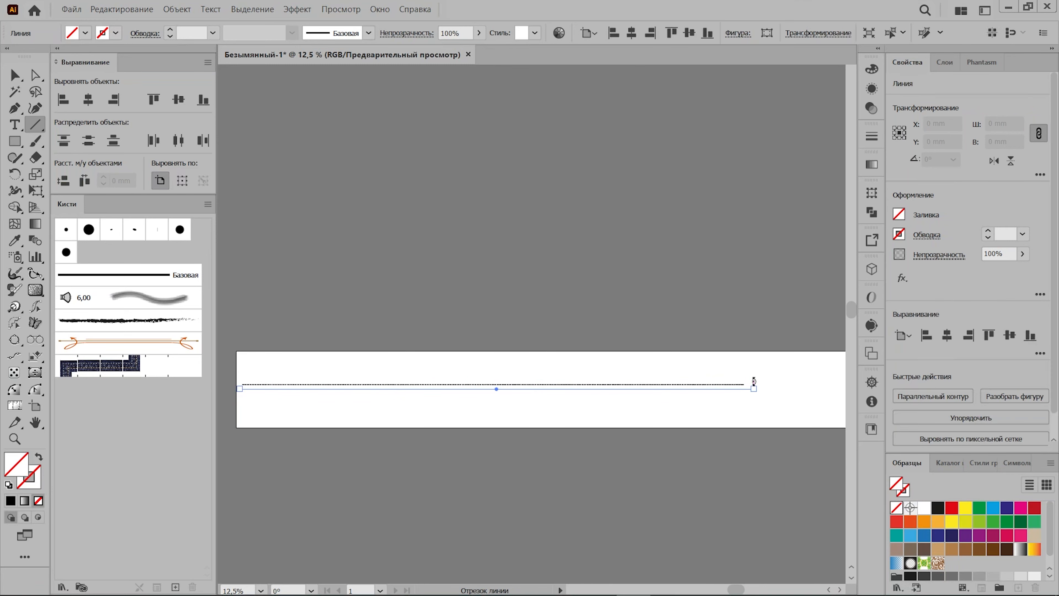
- Give the new horizontal line a 1 pt stroke
scroll(665, 390, up, 3)
scroll(665, 390, up, 4)
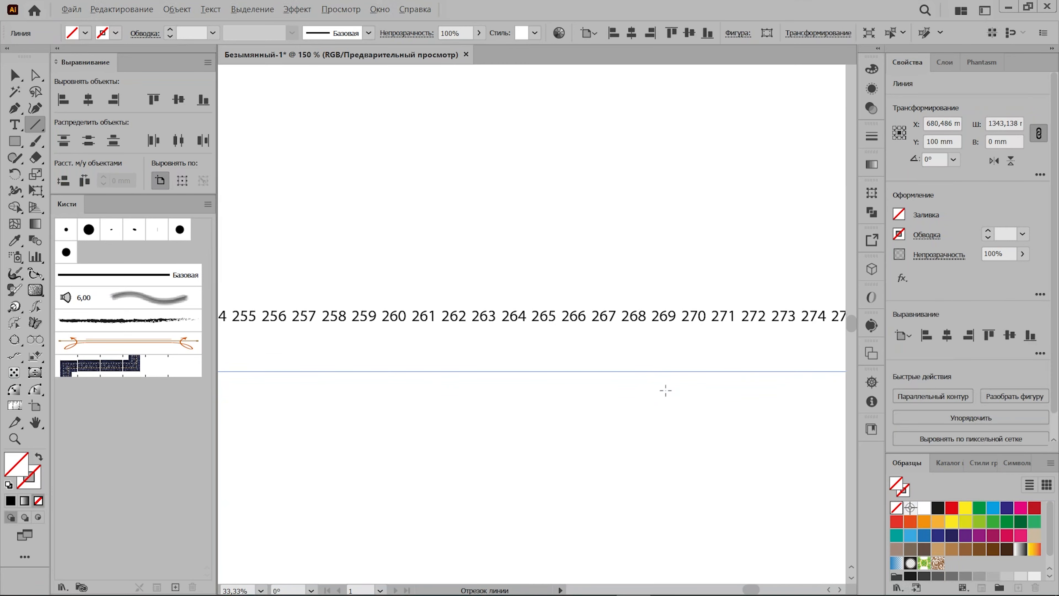
click(988, 232)
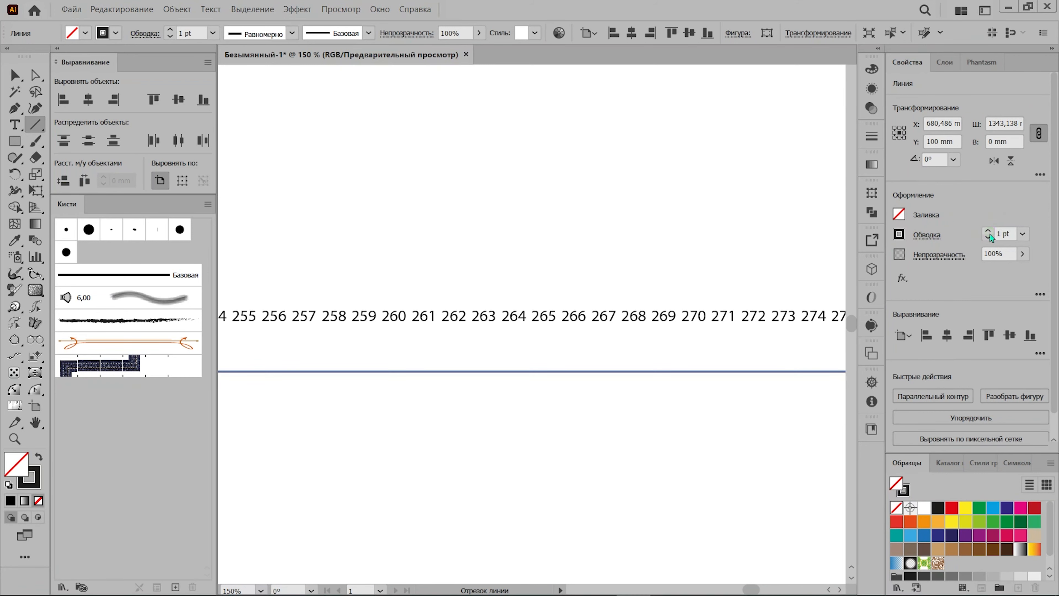
- Nudge the horizontal line up close beneath the numbers, to a Y position of 92.7 mm
scroll(367, 428, left, 10)
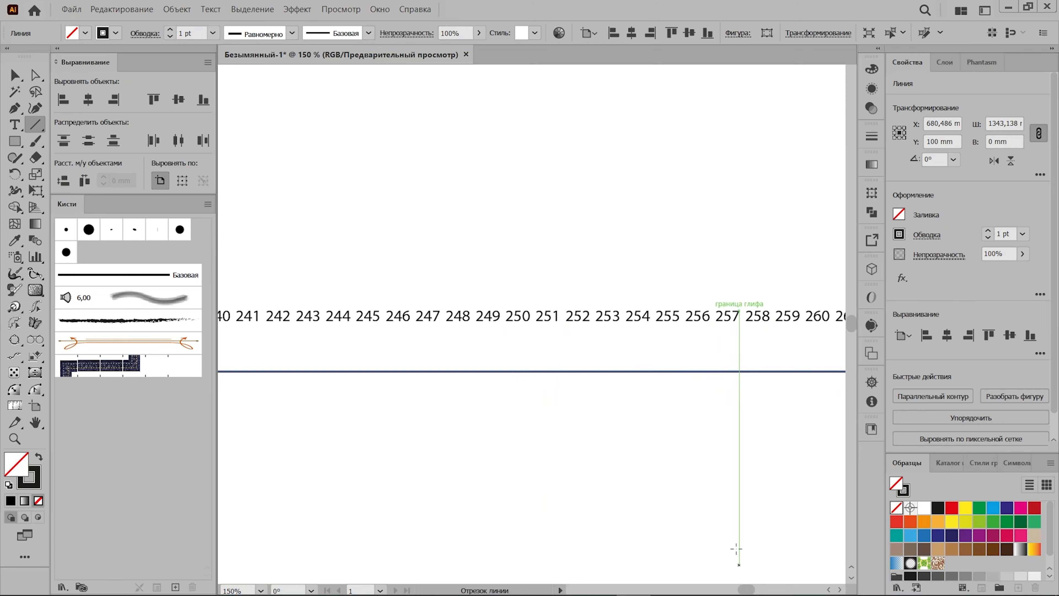
key(Up)
key(shift+Up)
key(shift+Up)
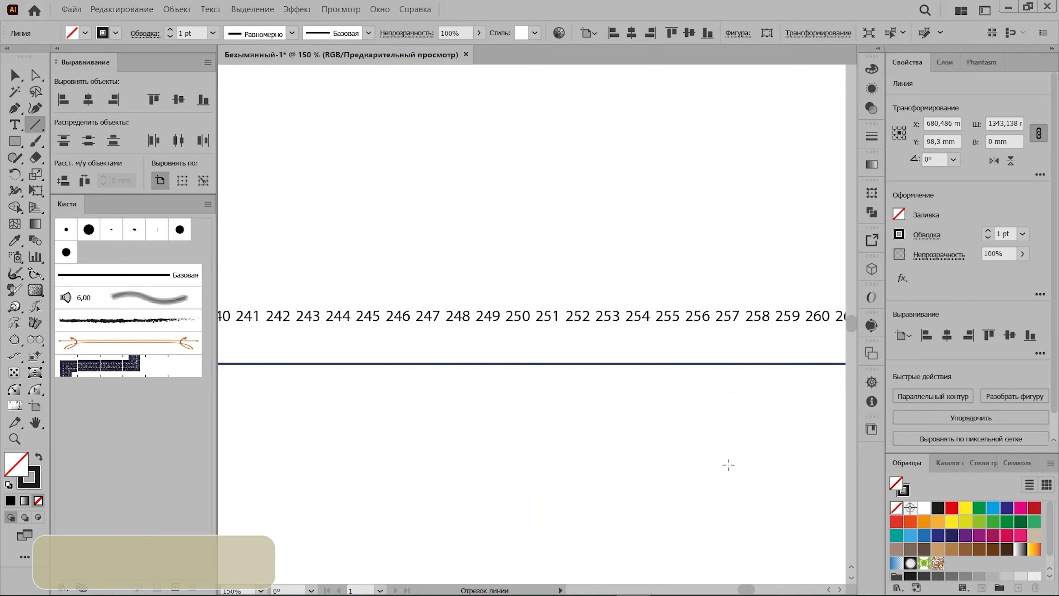
key(shift+Up)
key(shift+Up)
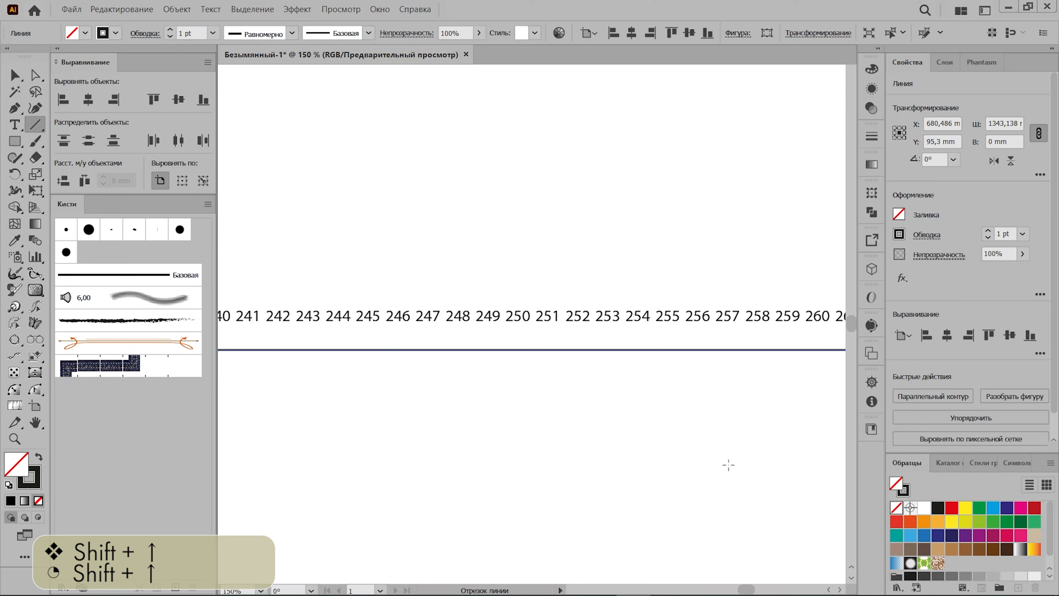
key(Up)
key(Up)
key(Up)
key(Up)
key(Up)
key(Up)
key(Up)
key(Up)
key(Up)
key(Up)
key(Up)
key(Up)
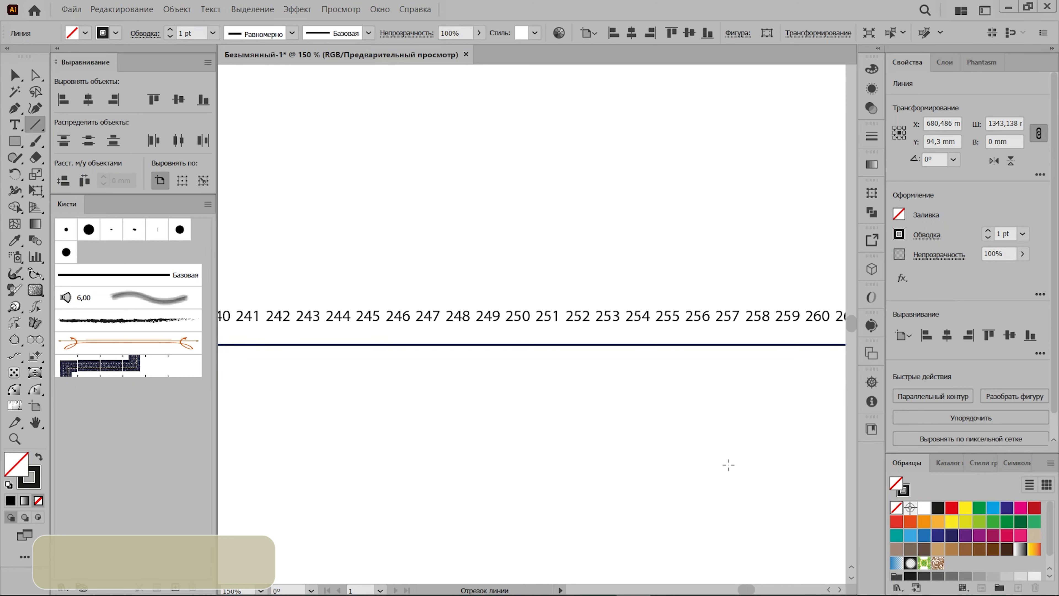
key(Up)
key(Up)
key(Up)
key(Up)
key(Up)
key(Up)
key(Up)
key(Up)
key(Up)
key(Up)
key(Up)
key(Up)
key(Up)
key(Up)
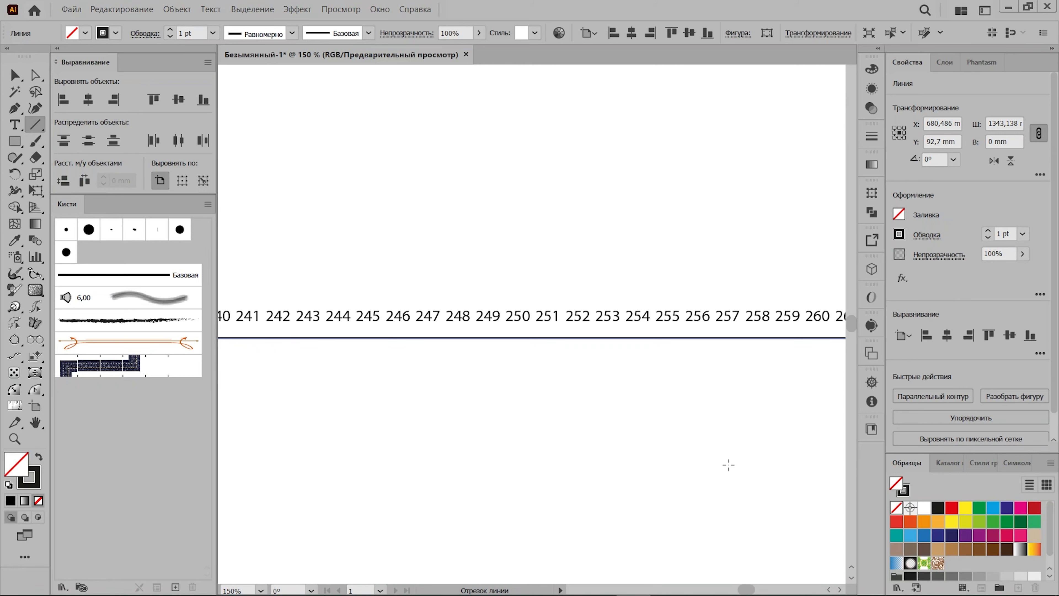
- Examine the start of the horizontal line beneath the number 100 up close
key(ctrl+0)
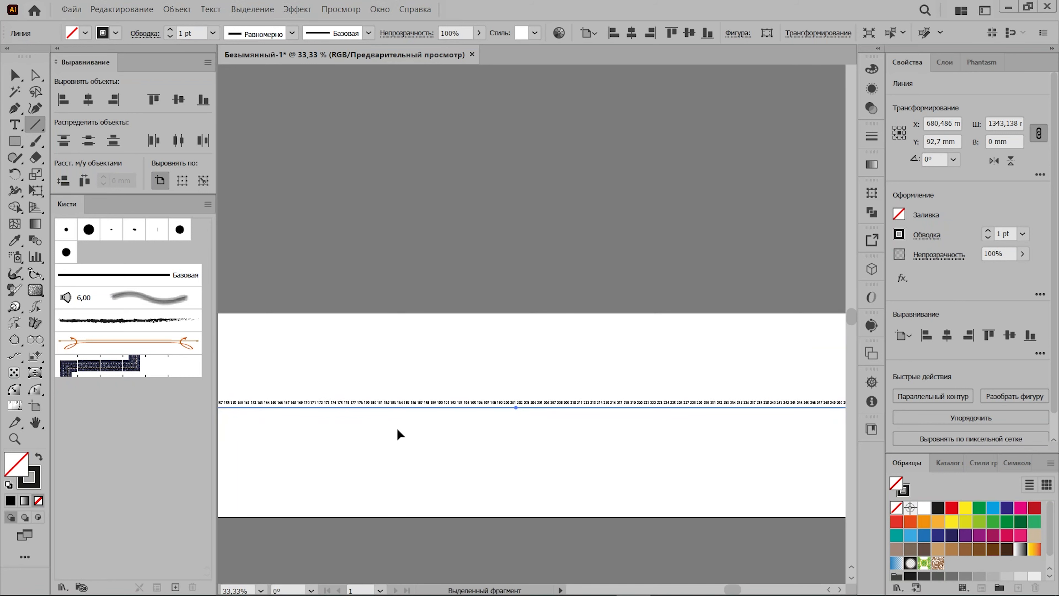
scroll(398, 430, left, 10)
scroll(422, 418, up, 3)
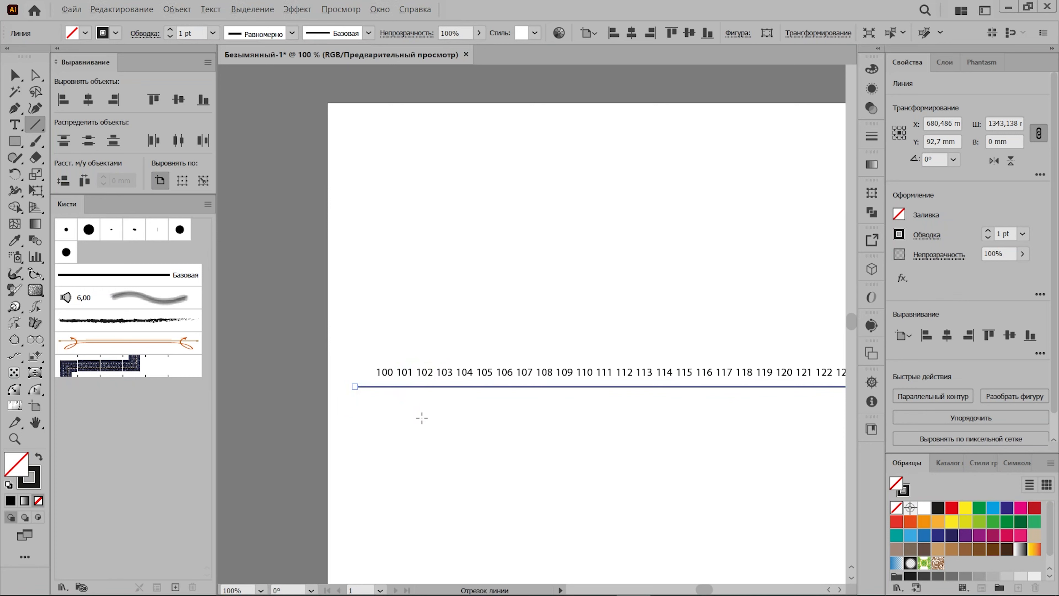
scroll(422, 418, up, 2)
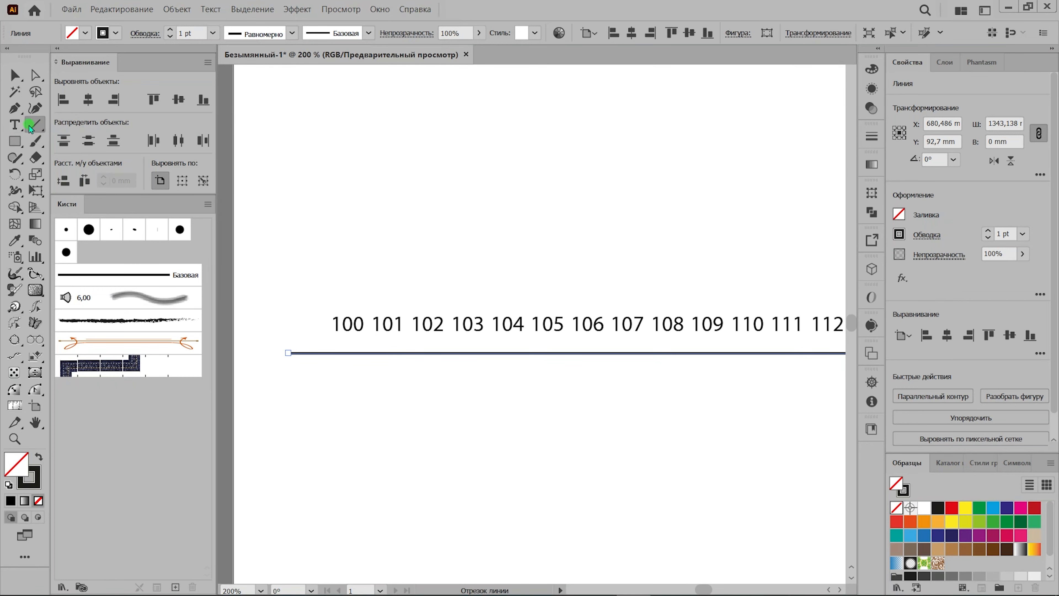
scroll(308, 342, up, 5)
scroll(419, 352, down, 3)
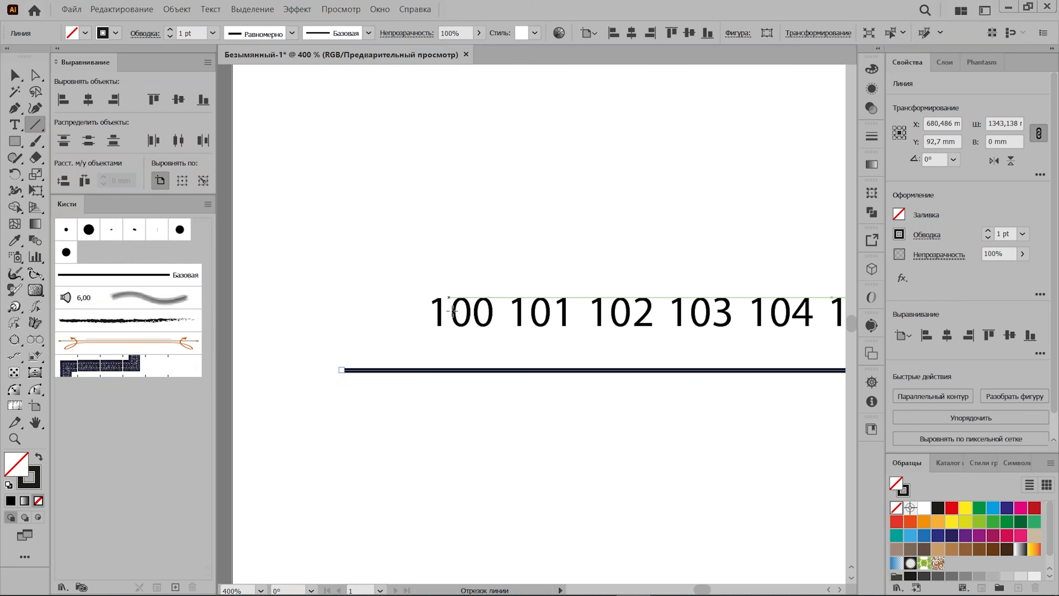
scroll(458, 367, up, 3)
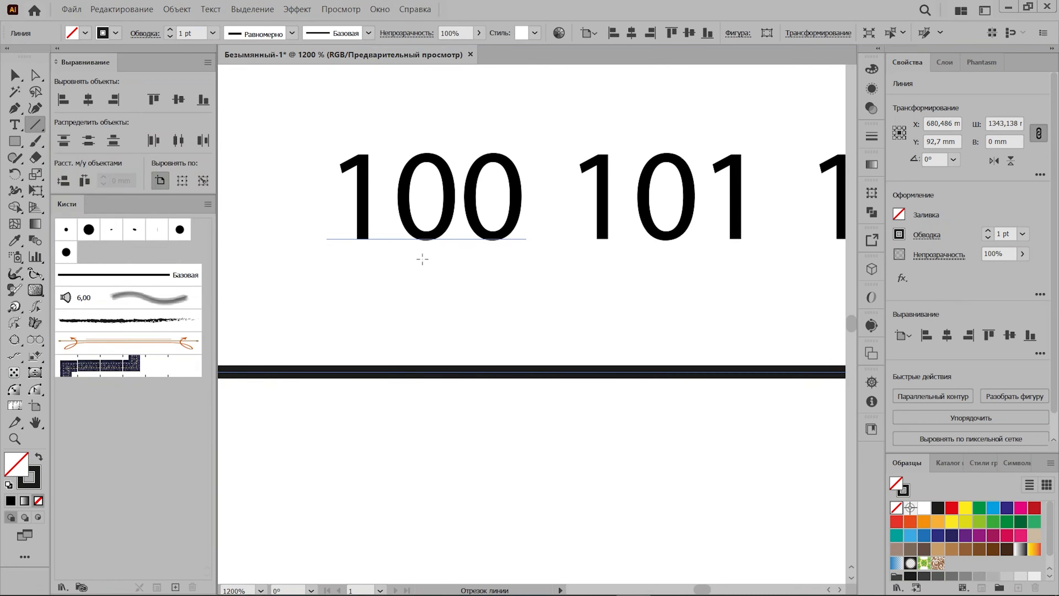
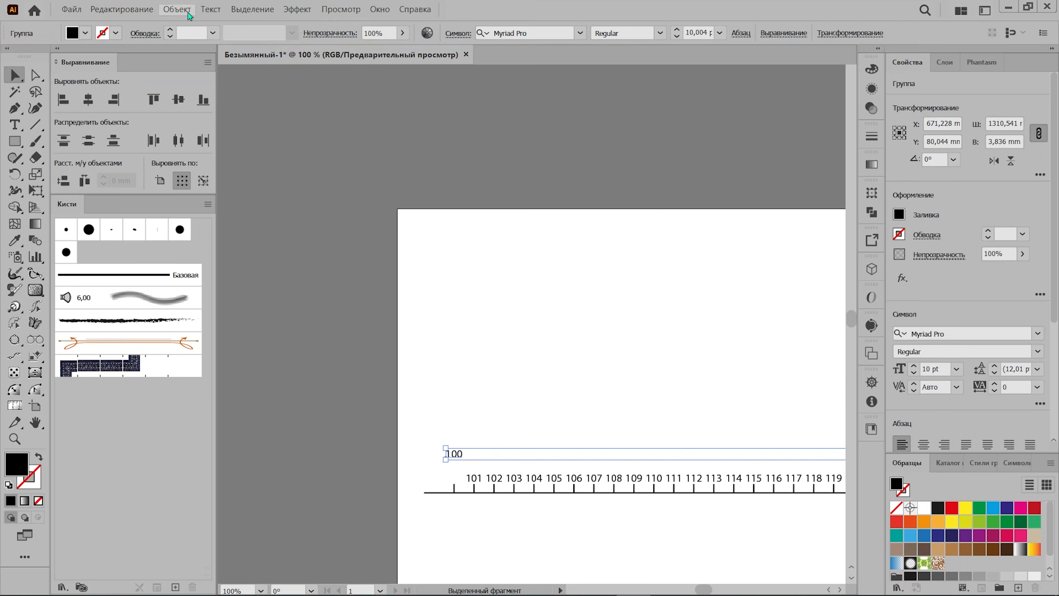
- Scale the labels 100, 200 and 300 to 200% horizontally and vertically, each about its own centre, with Transform Each
click(177, 9)
mouse_move(232, 30)
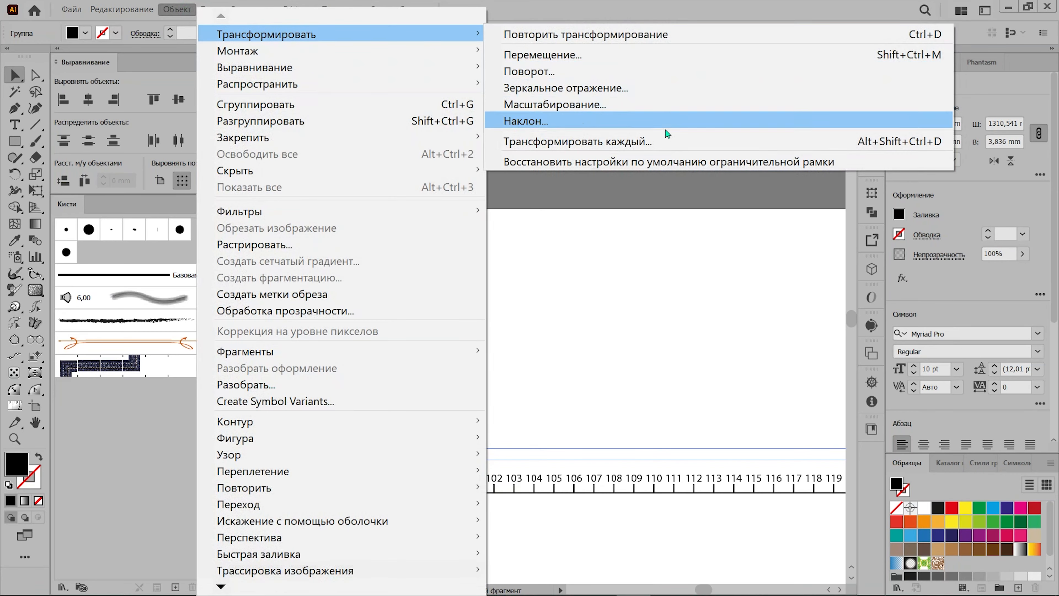
click(668, 143)
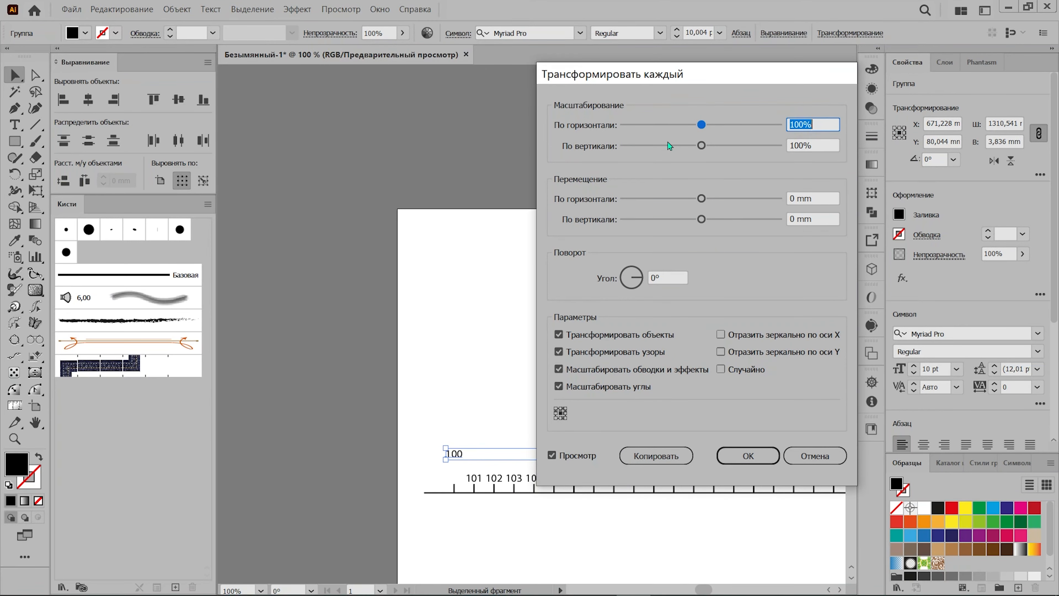
drag(711, 74, 219, 34)
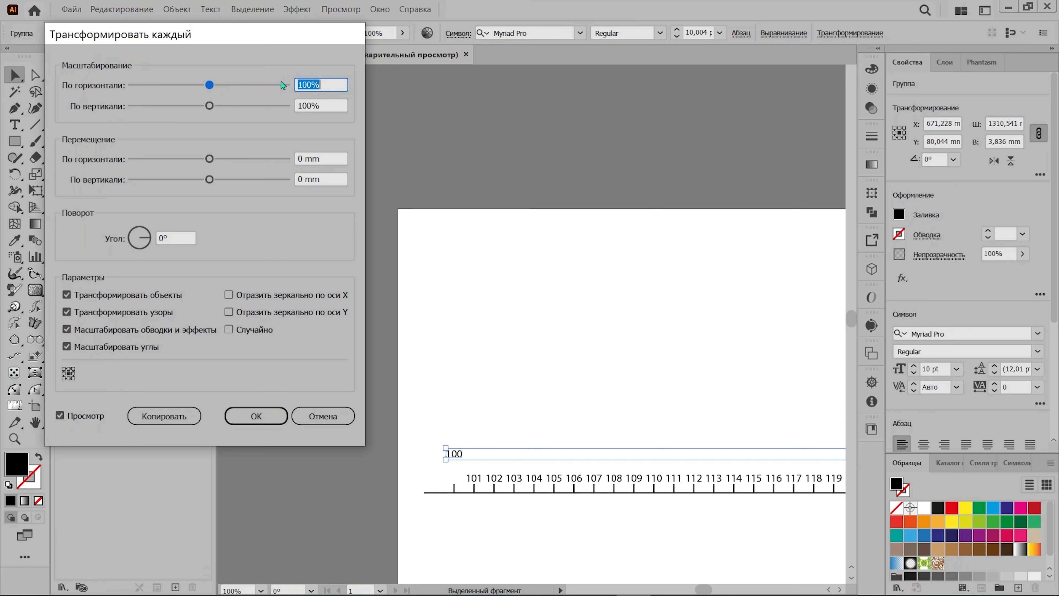
drag(212, 87, 285, 85)
drag(209, 107, 372, 104)
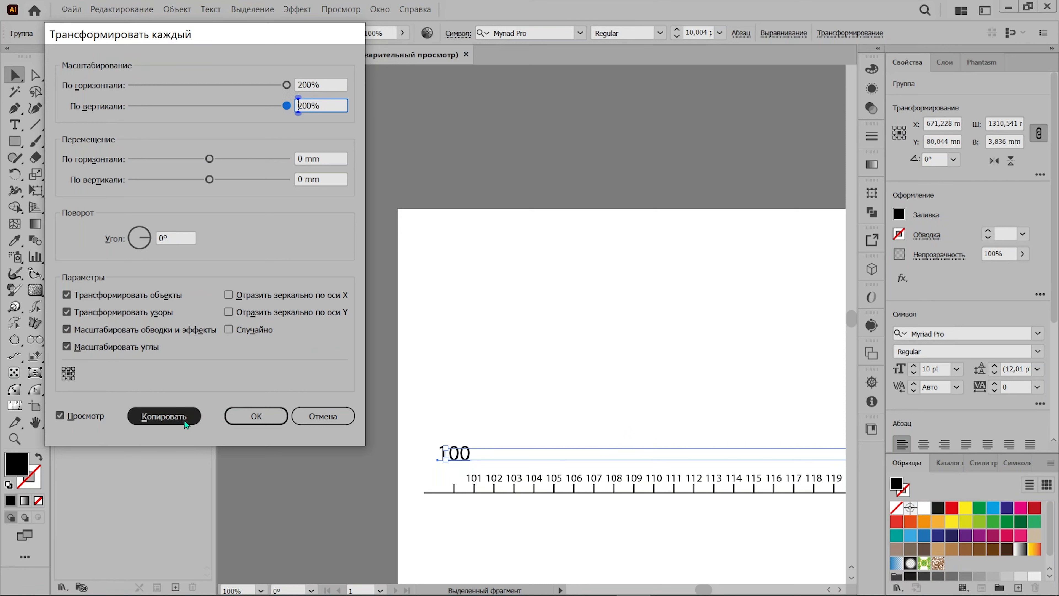
click(256, 416)
- Check the scale along the row from 100 towards 300 with the main labels enlarged
scroll(677, 438, right, 6)
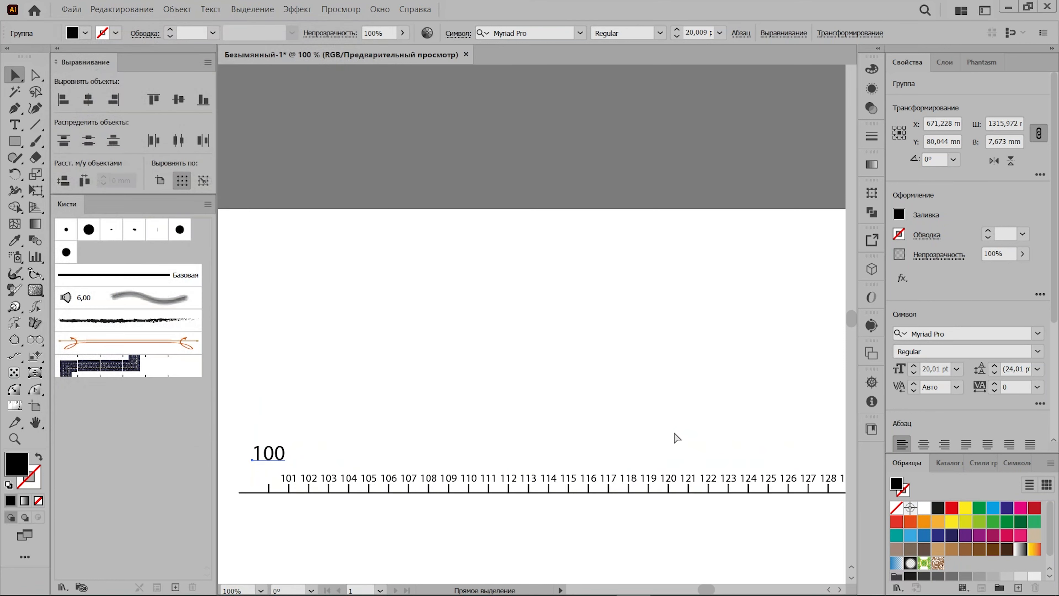
scroll(677, 438, down, 1)
scroll(677, 438, right, 4)
scroll(677, 438, right, 10)
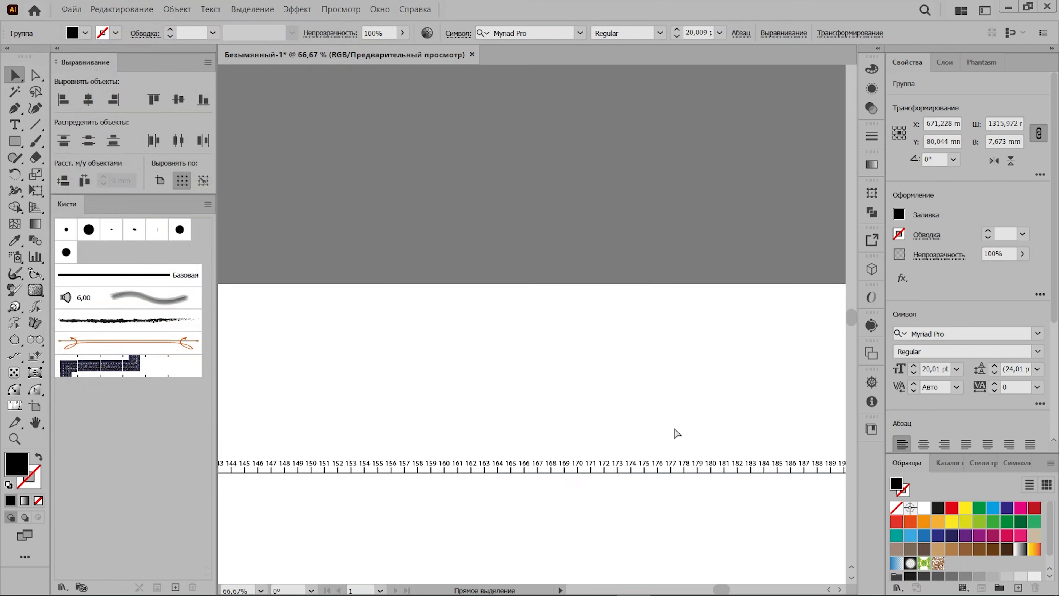
scroll(680, 428, right, 16)
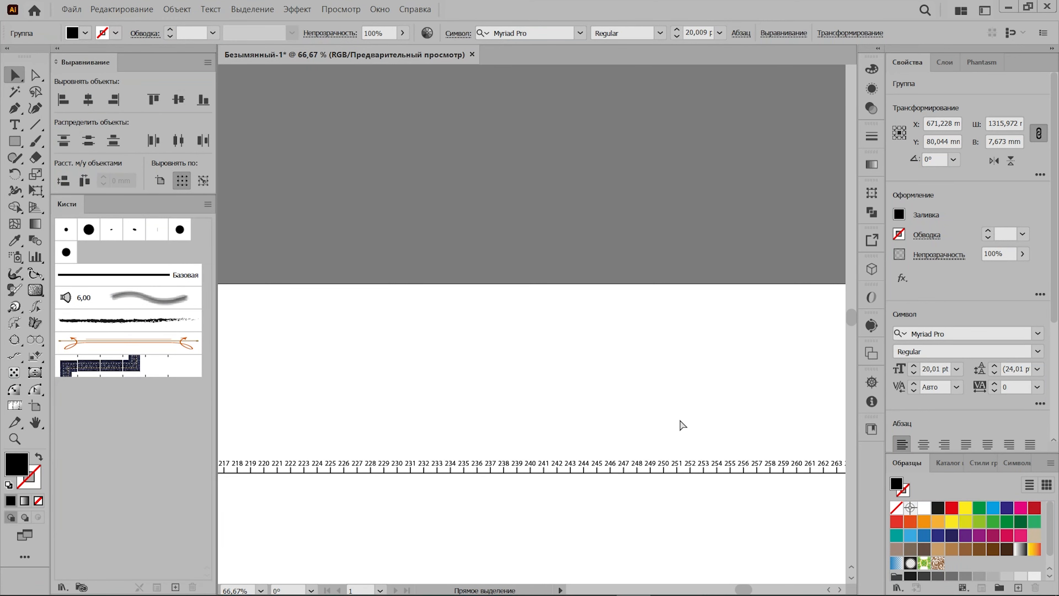
scroll(682, 421, right, 2)
scroll(682, 421, left, 5)
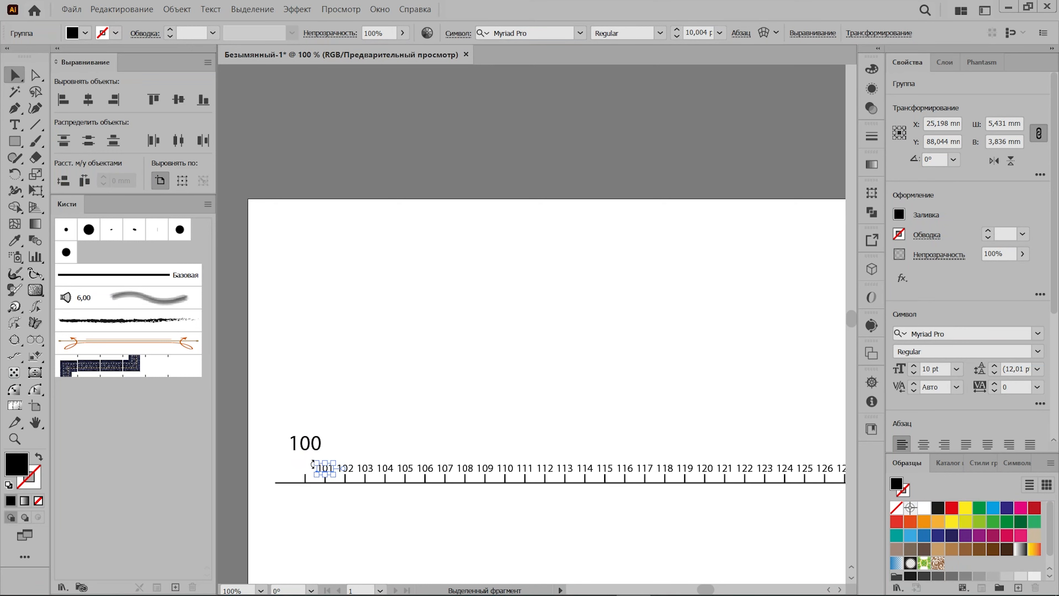
- Select the three tick marks under the labels 100, 200 and 300 together
click(304, 474)
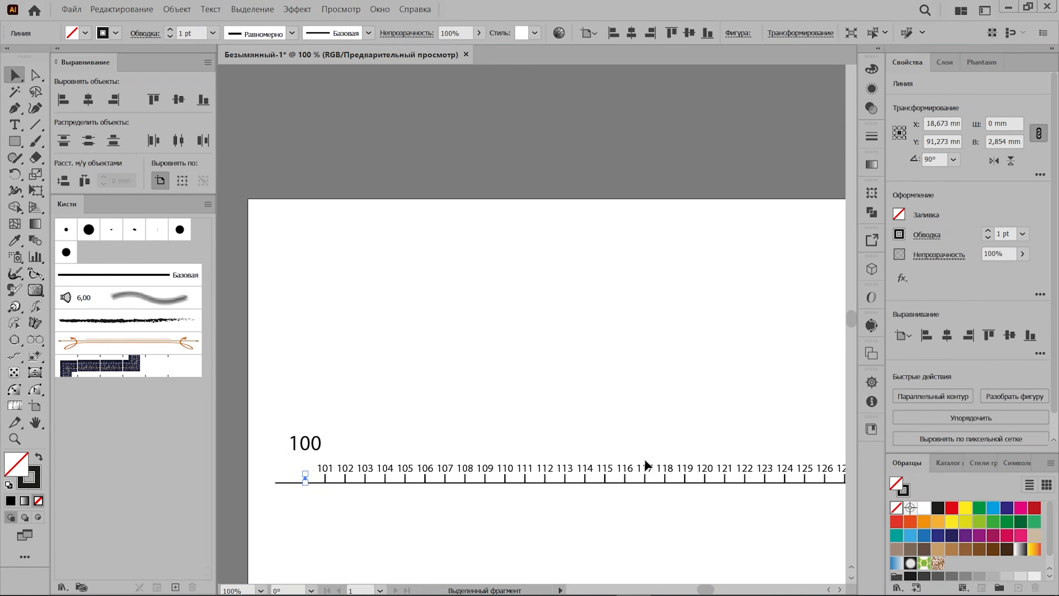
scroll(645, 459, right, 5)
scroll(645, 465, right, 15)
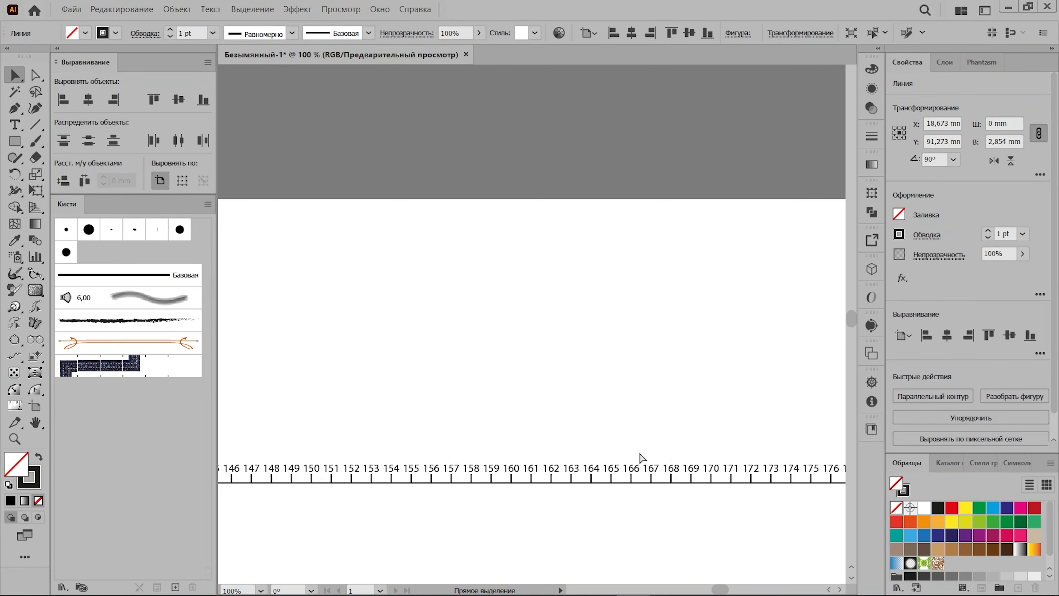
scroll(633, 468, right, 2)
shift+click(594, 476)
scroll(740, 464, right, 1)
scroll(740, 463, right, 12)
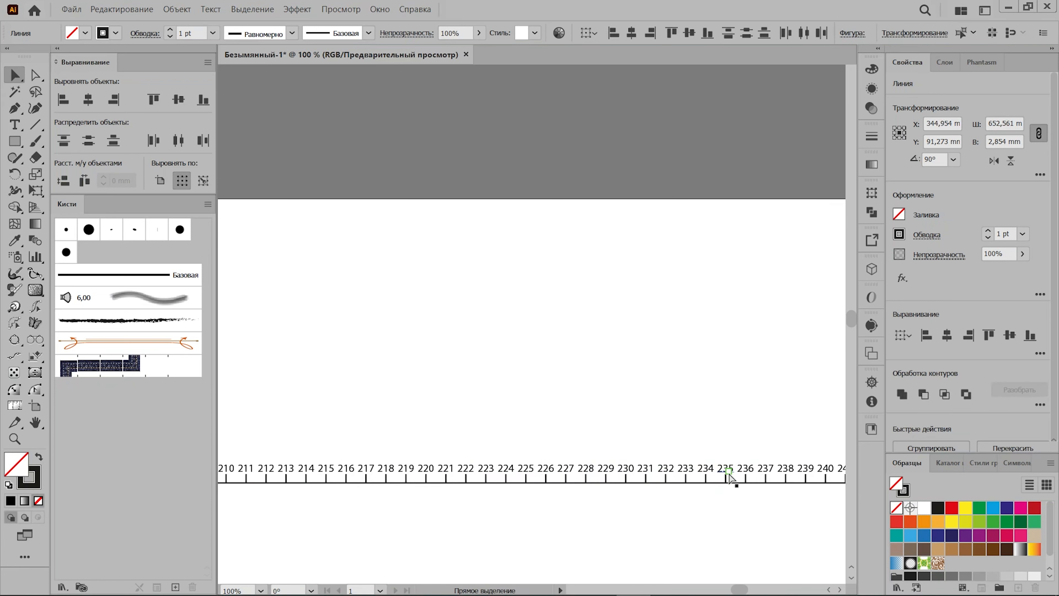
scroll(734, 462, right, 11)
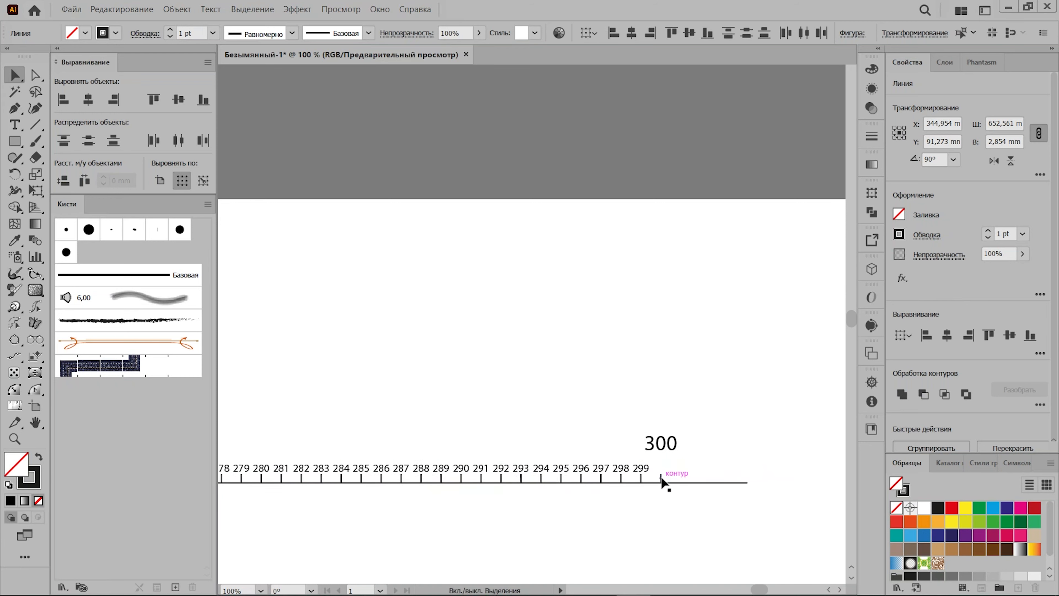
shift+click(661, 479)
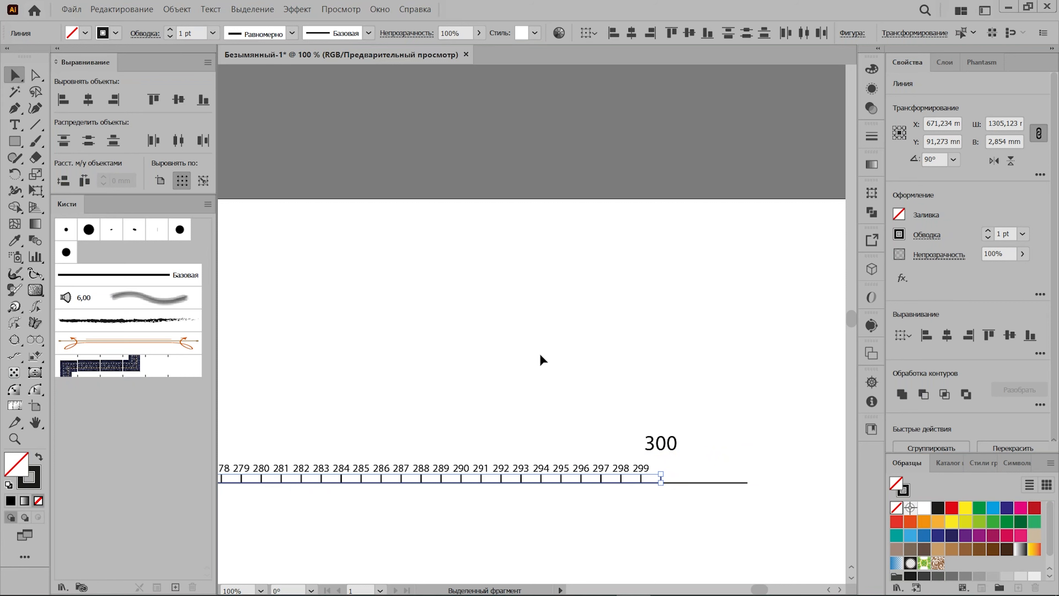
- Start Transform Each on the three selected tick marks and set its reference point to bottom centre
scroll(664, 436, up, 2)
scroll(706, 479, down, 1)
scroll(687, 479, up, 4)
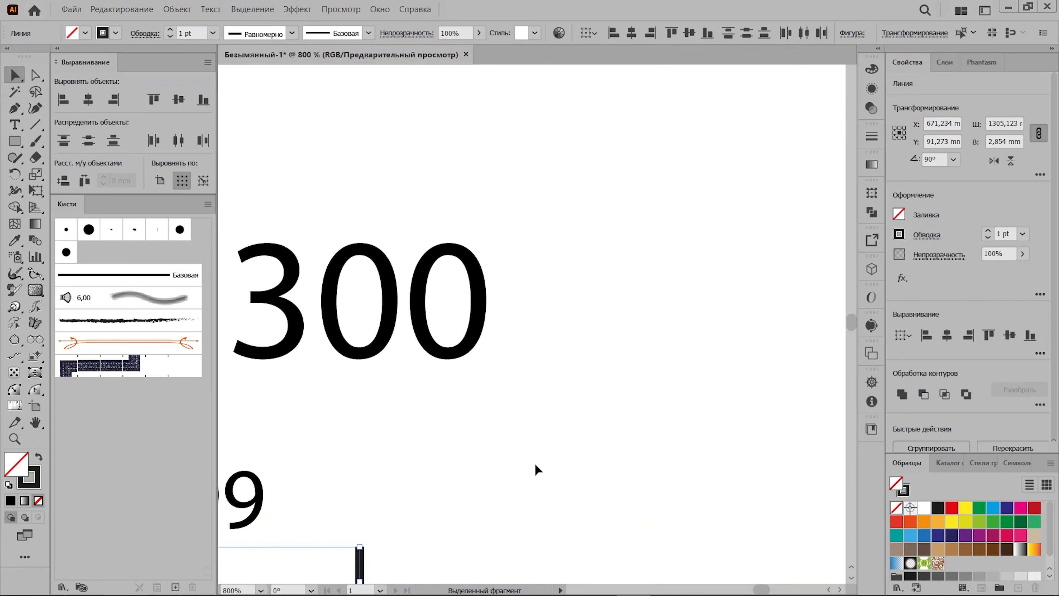
scroll(534, 464, down, 1)
scroll(538, 466, left, 2)
key(v)
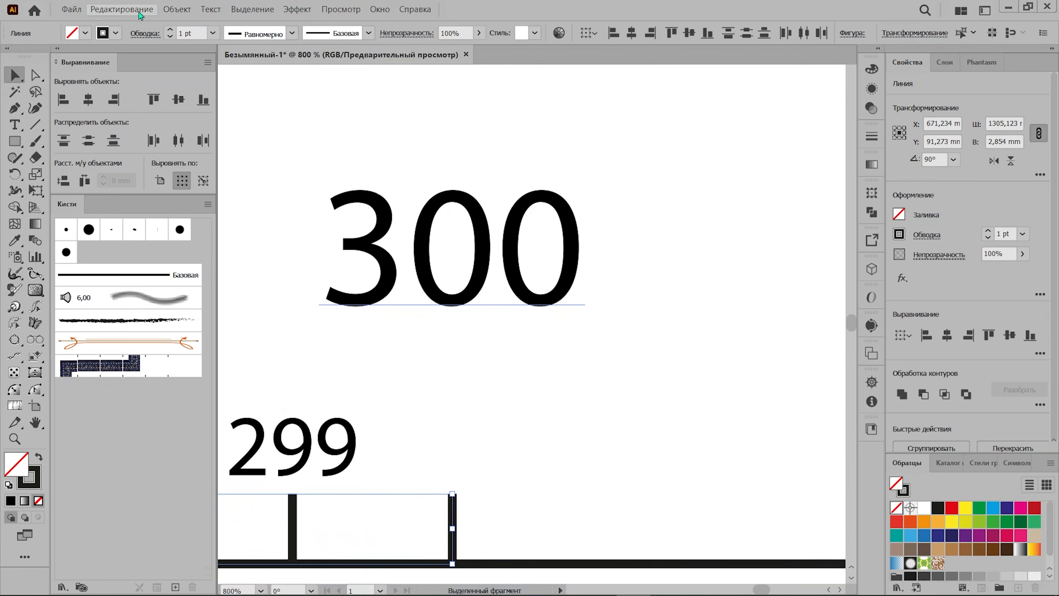
click(172, 13)
mouse_move(292, 34)
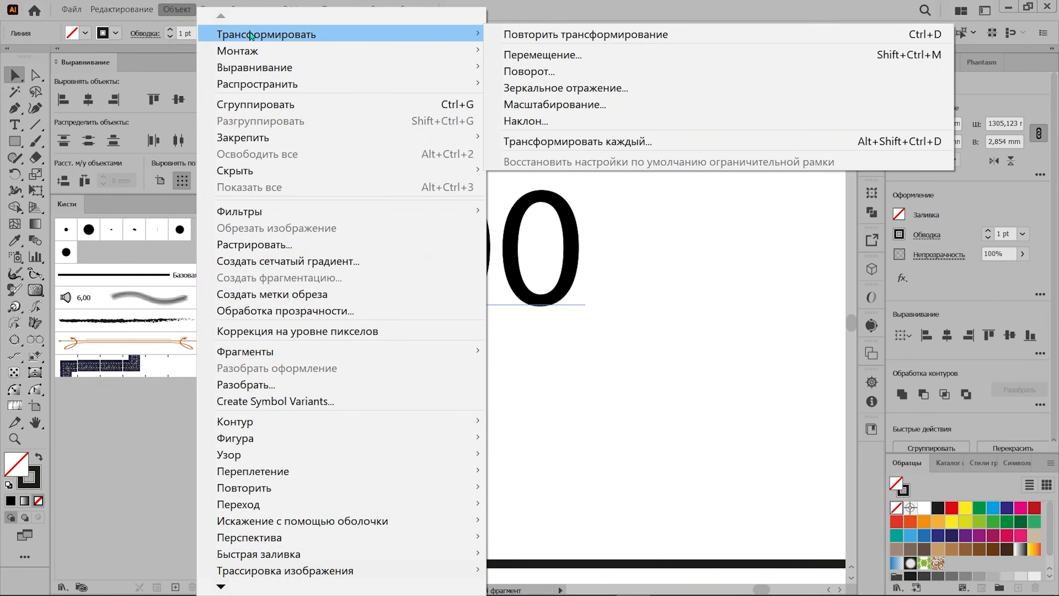
click(622, 138)
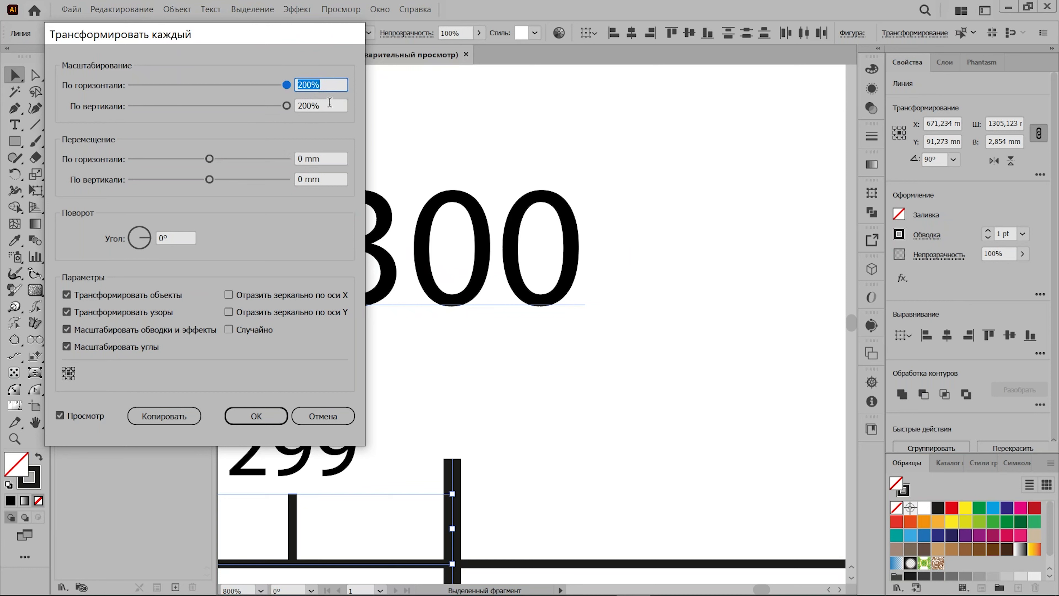
click(69, 378)
click(68, 379)
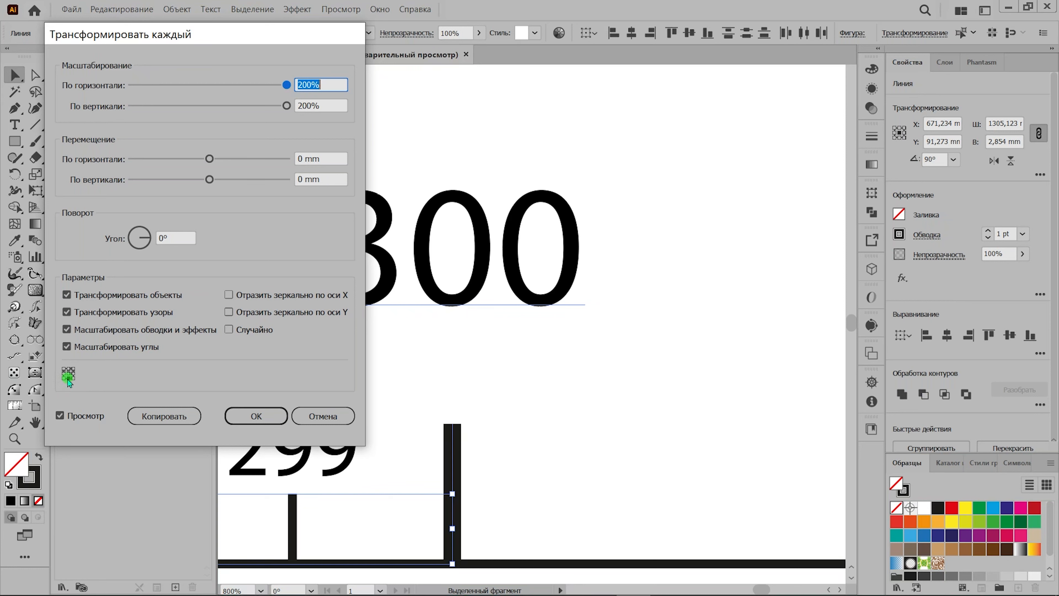
- Set the horizontal and vertical scale to 300% and apply the transformation to the three tick marks
click(310, 91)
click(288, 84)
double_click(302, 85)
drag(302, 85, 287, 91)
text(3)
drag(302, 105, 287, 106)
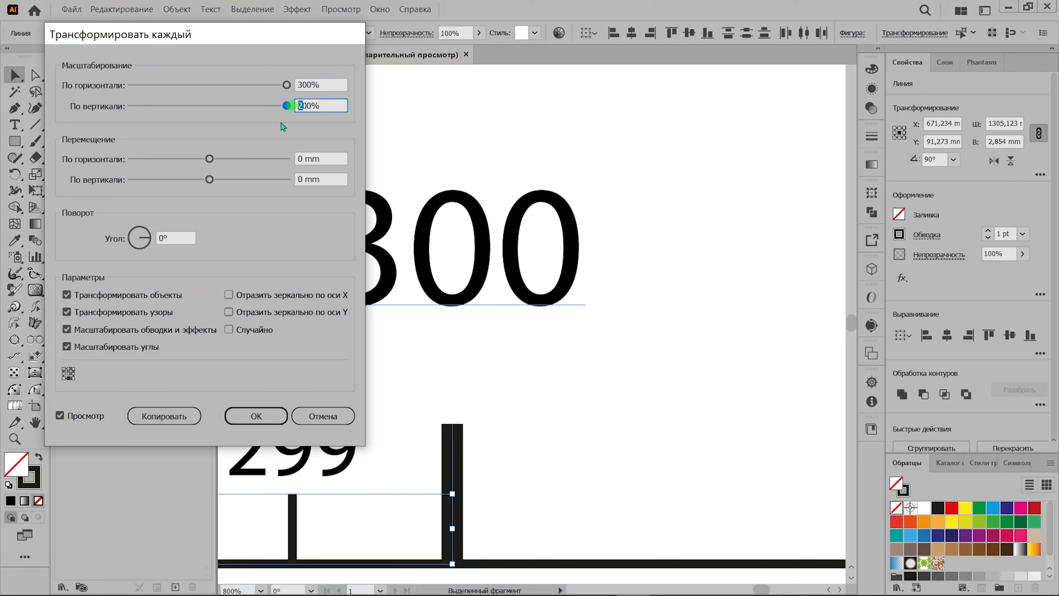
text(3)
click(333, 80)
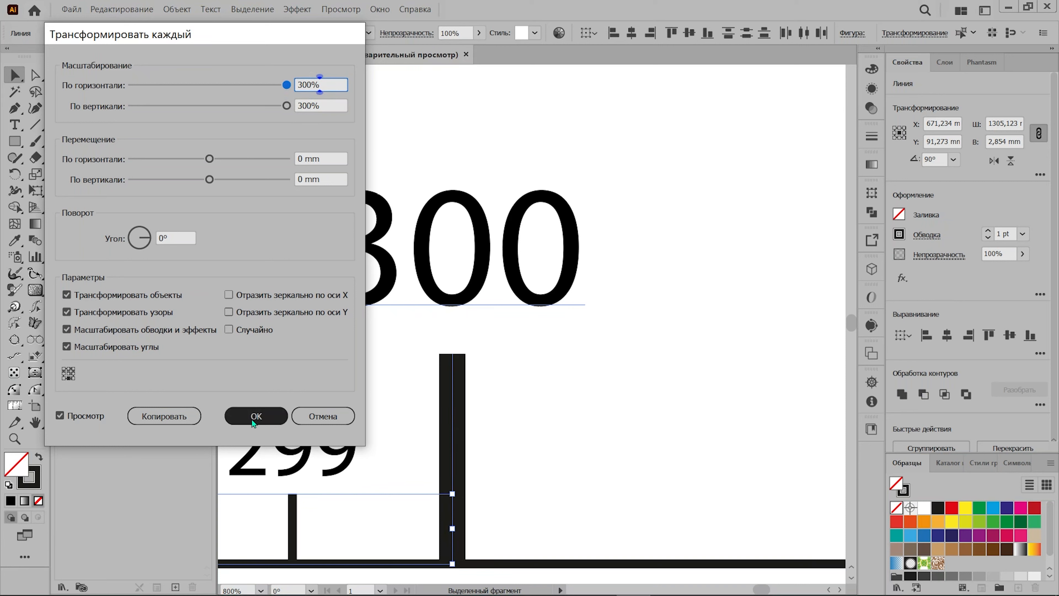
click(266, 417)
- Inspect the enlarged tick marks from 300 back to 200 and clear the selection
scroll(494, 433, down, 7)
scroll(484, 463, left, 2)
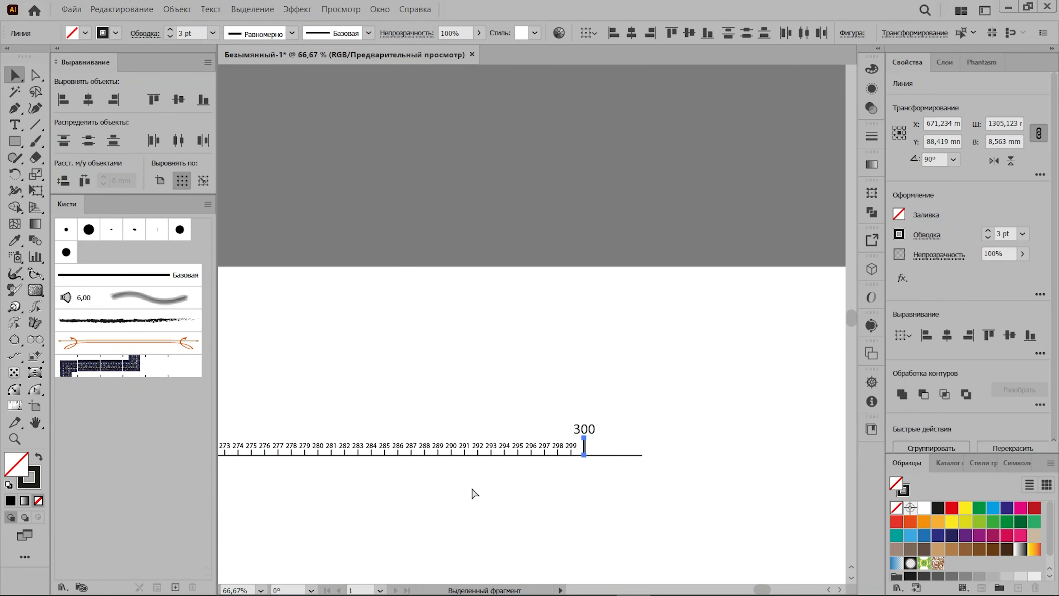
scroll(475, 492, left, 10)
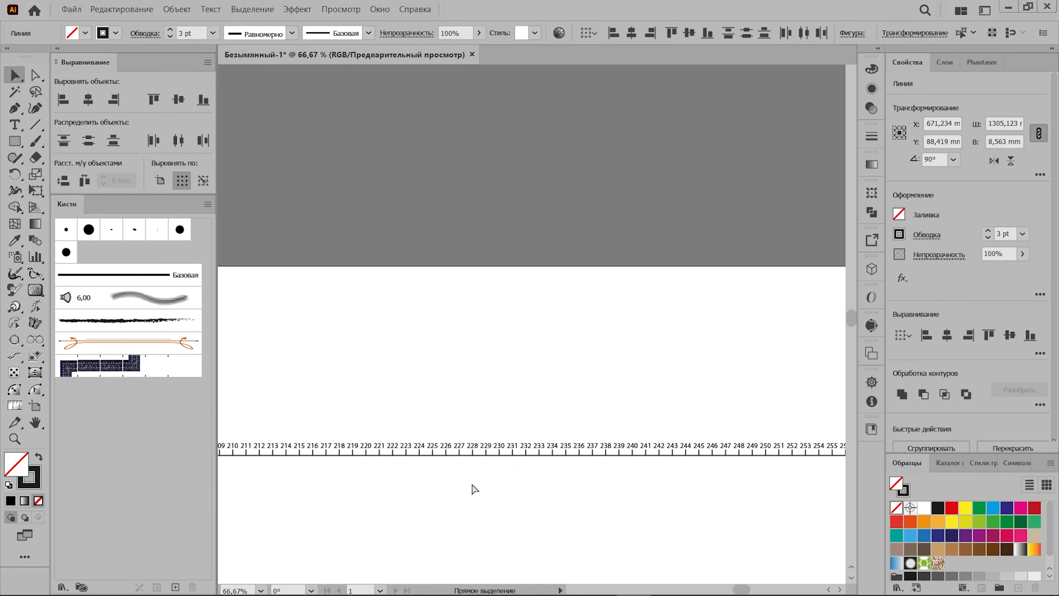
scroll(473, 490, left, 3)
click(472, 491)
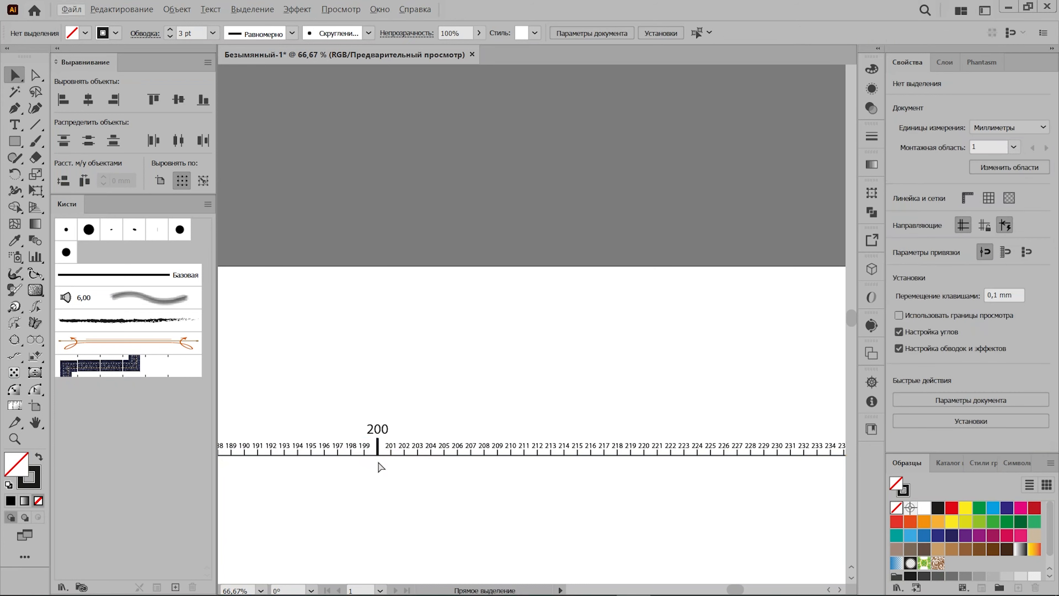
- Undo the tick enlargement and reapply Transform Each at 300% in both directions to the 100, 200 and 300 ticks
click(380, 451)
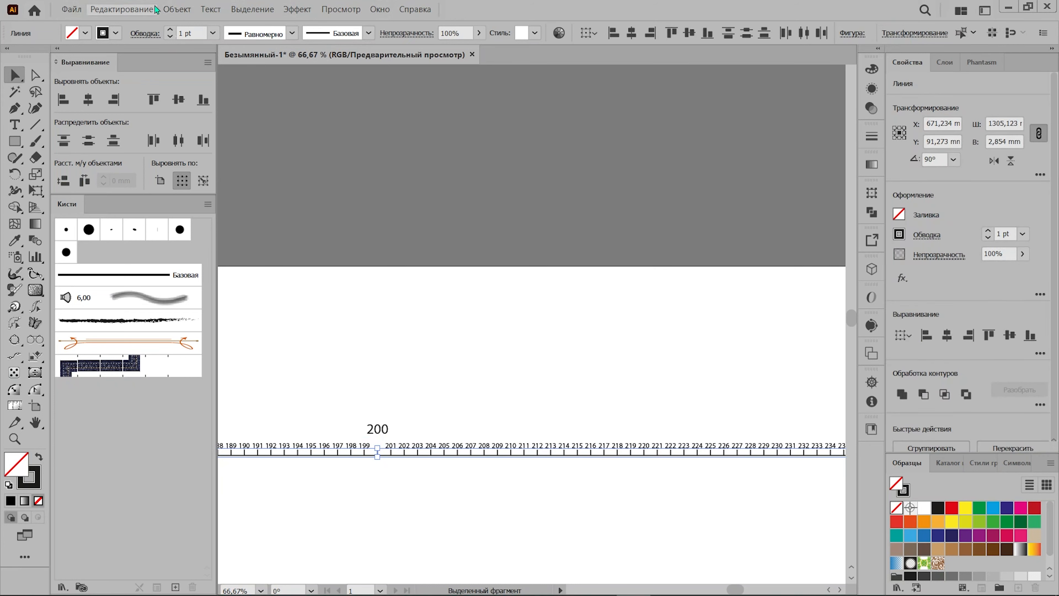
click(176, 9)
mouse_move(238, 35)
click(568, 141)
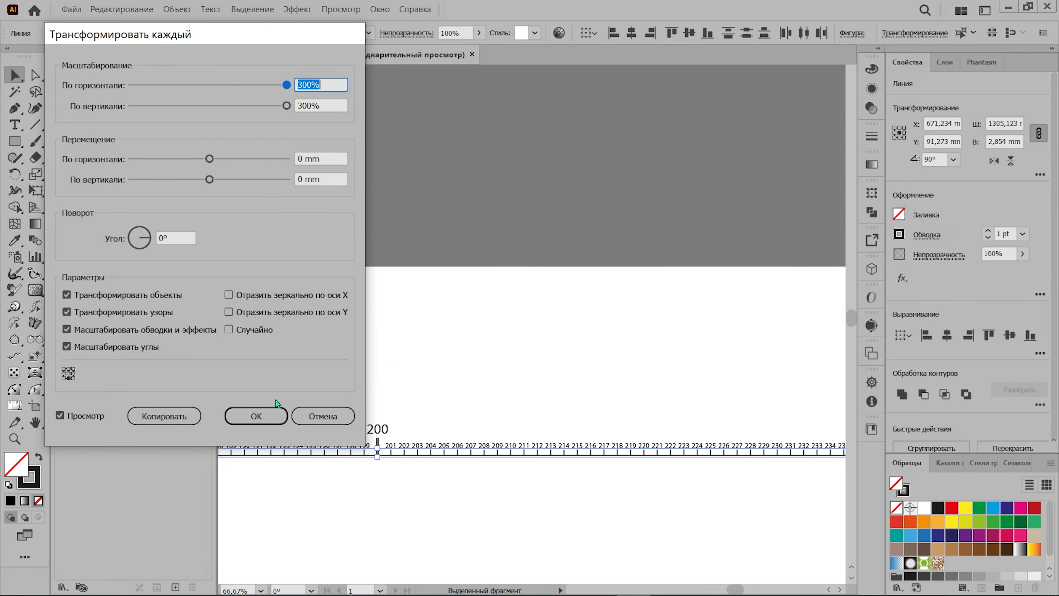
click(242, 414)
- Give the strokes of the three enlarged tick marks round caps
scroll(341, 516, up, 5)
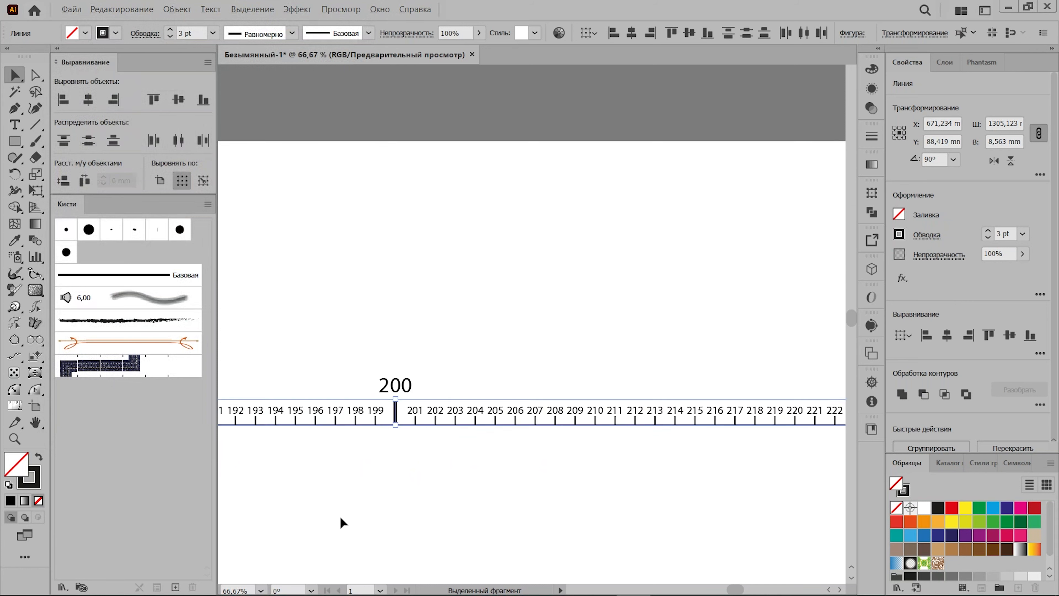
scroll(637, 303, up, 8)
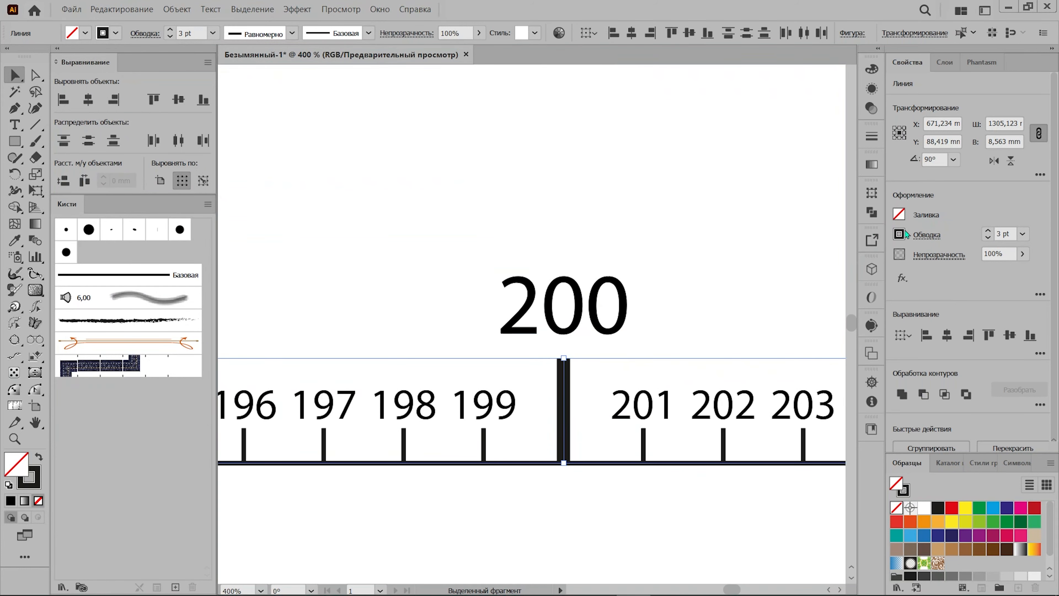
click(921, 242)
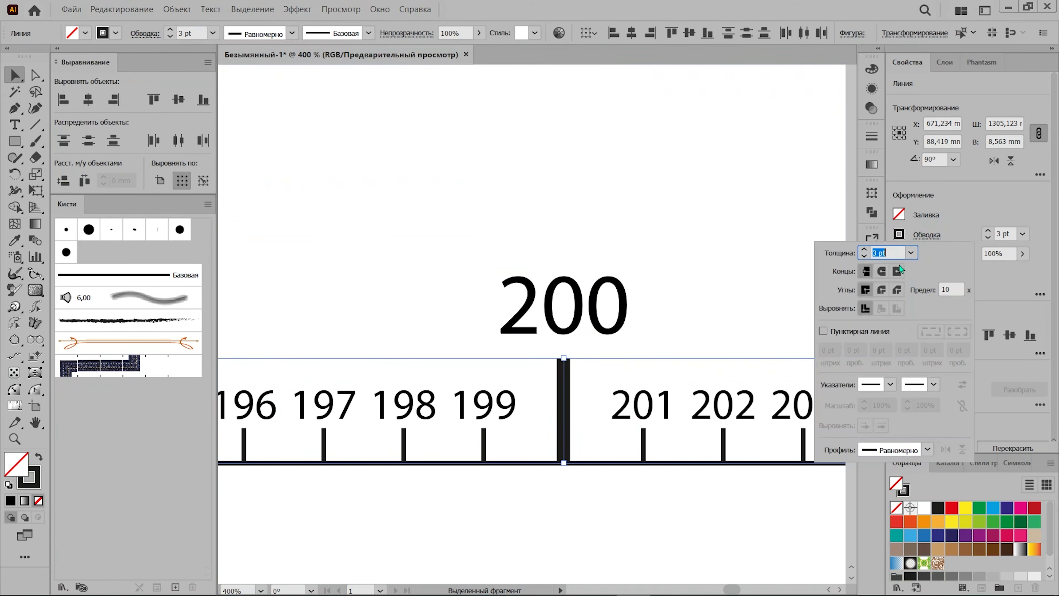
click(881, 271)
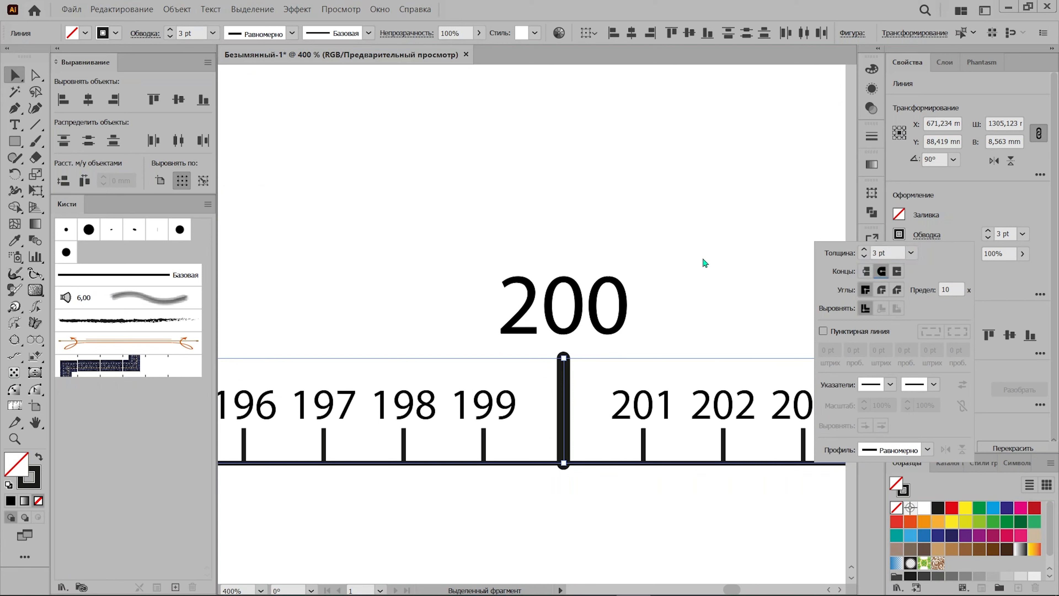
- Set the stroke weight of the scale's horizontal baseline to 3 pt and clear the selection
click(560, 493)
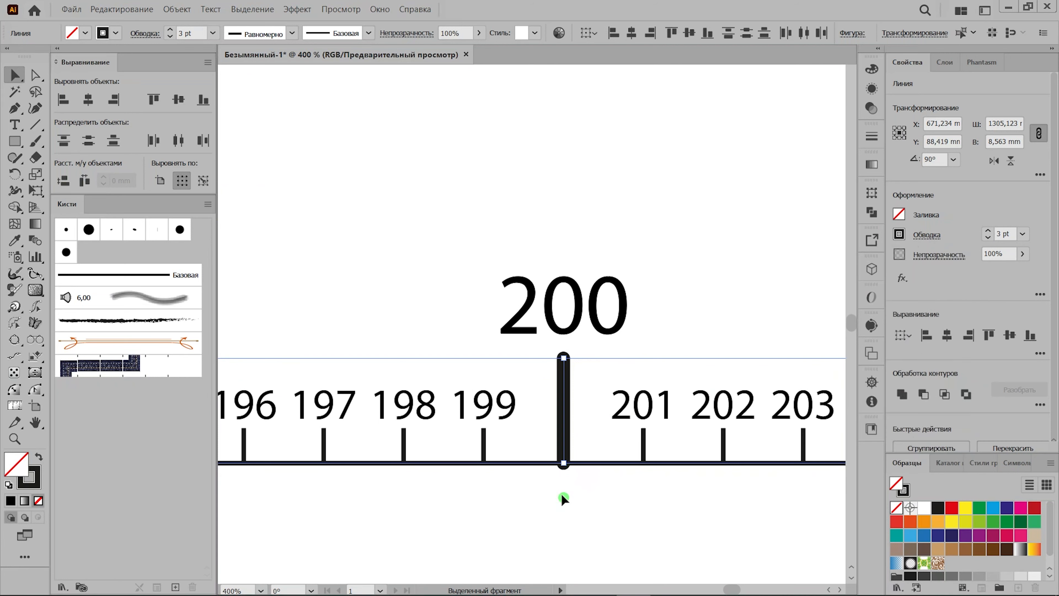
click(512, 462)
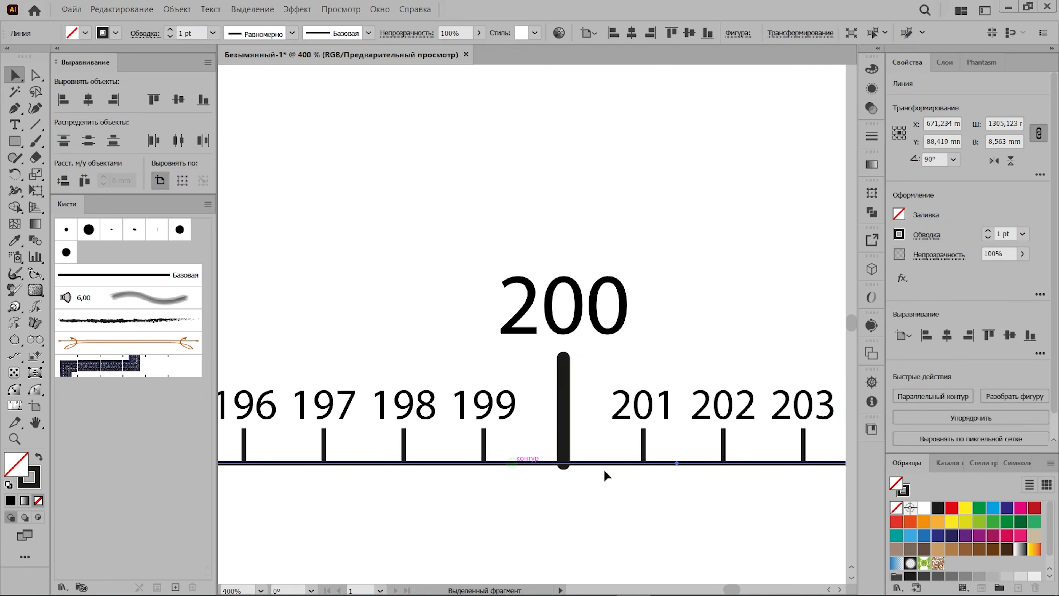
click(989, 231)
click(988, 232)
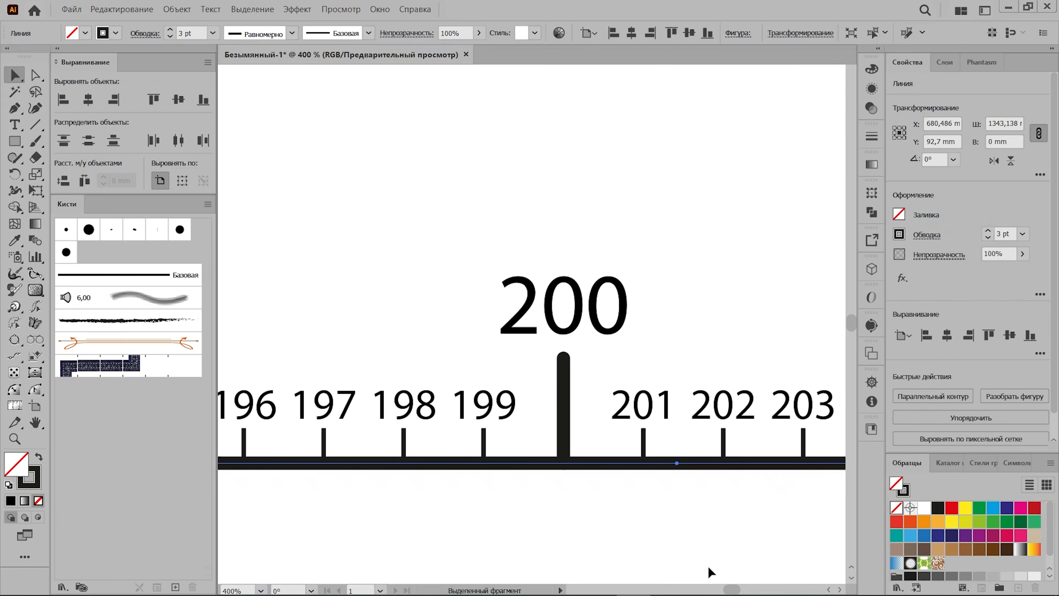
click(662, 522)
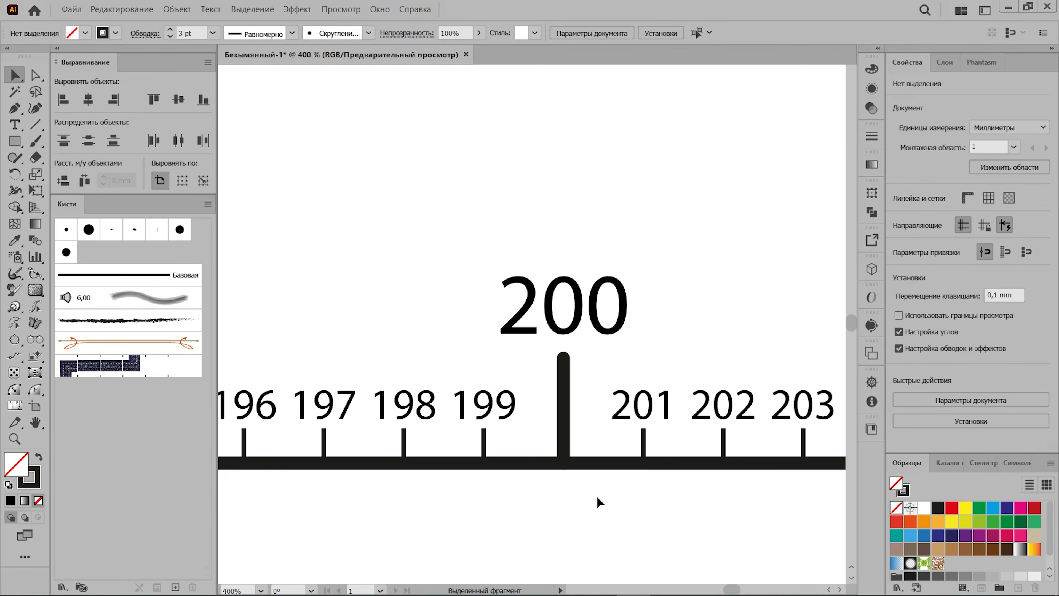
- Select all the small number labels by matching the font size of the 101 label
scroll(596, 496, right, 3)
scroll(597, 496, down, 3)
scroll(597, 496, down, 3)
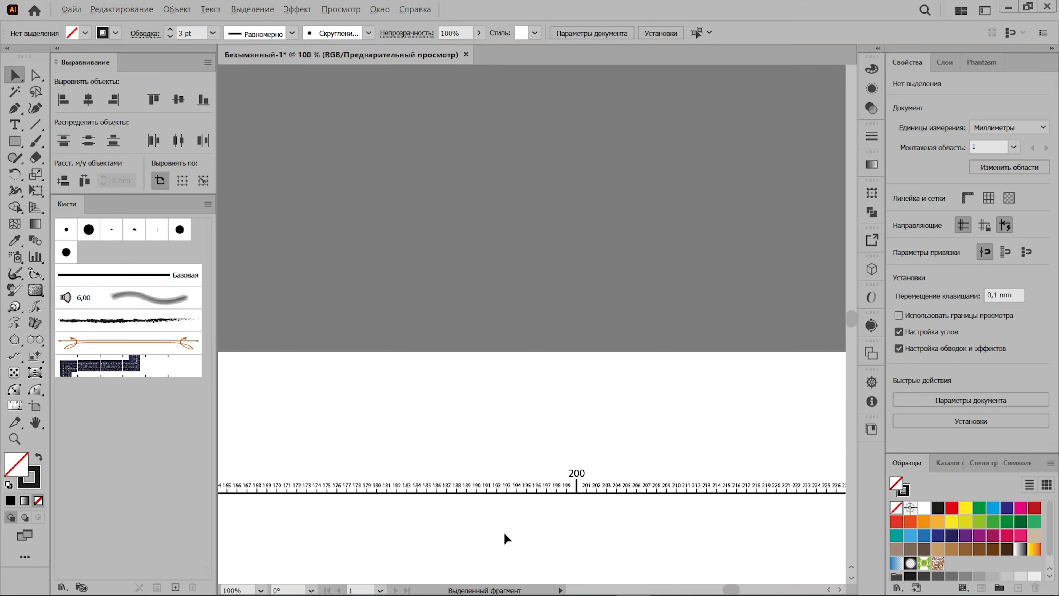
scroll(498, 536, left, 8)
scroll(498, 538, left, 5)
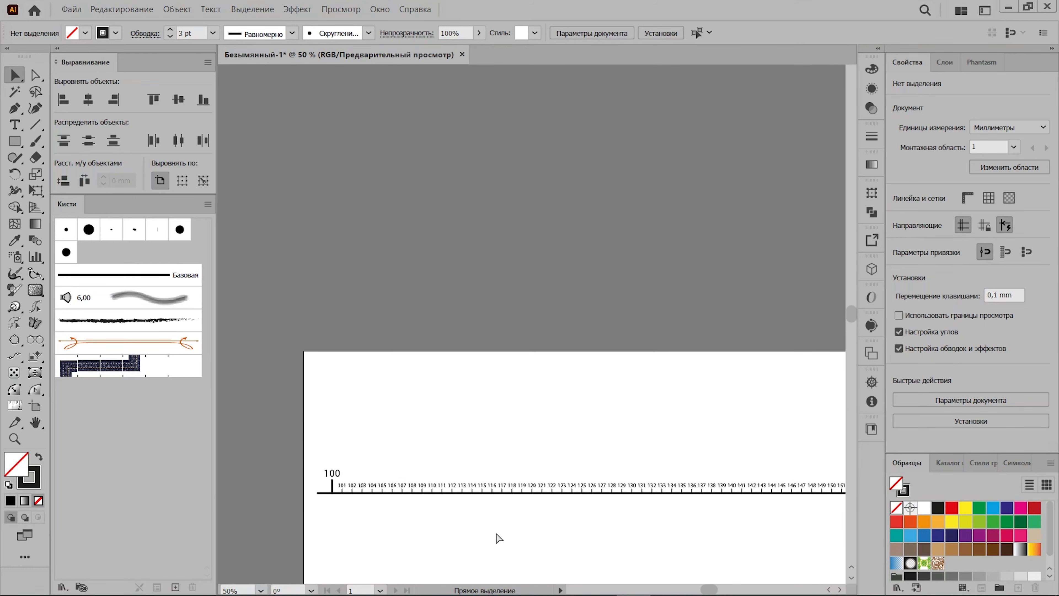
scroll(413, 526, up, 2)
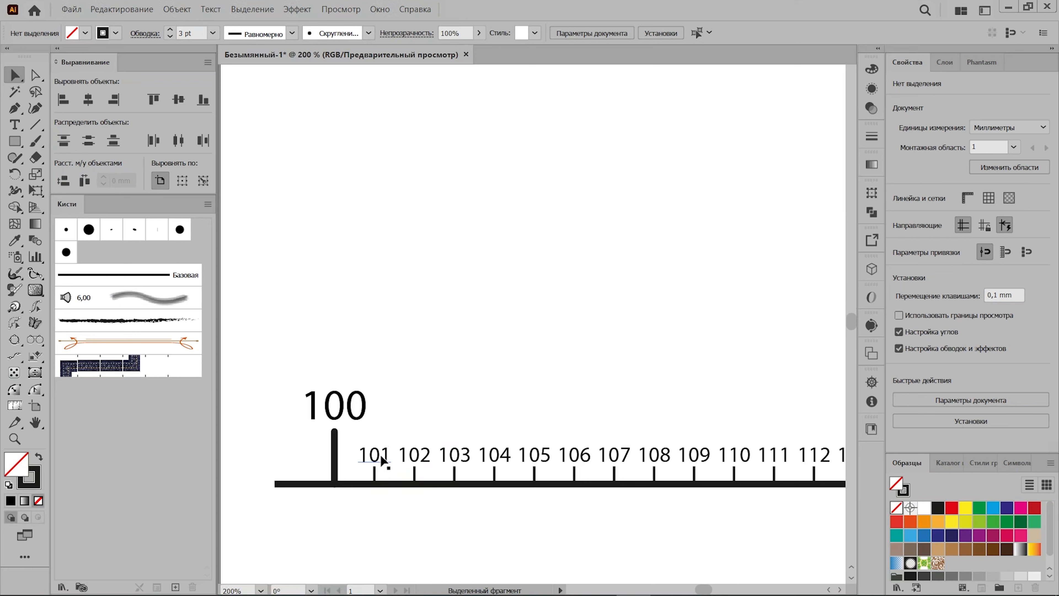
click(383, 463)
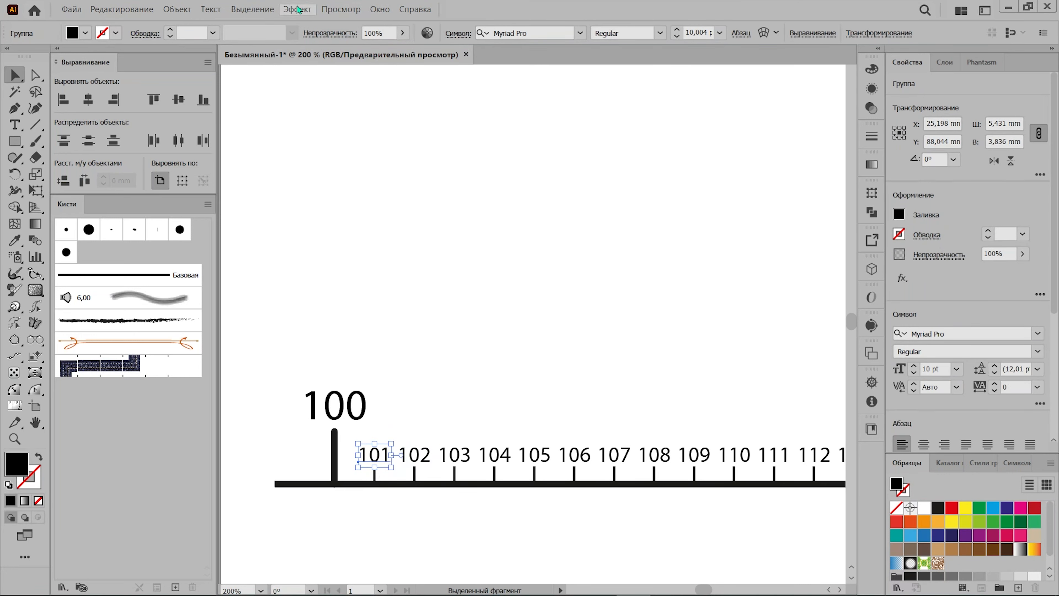
click(249, 11)
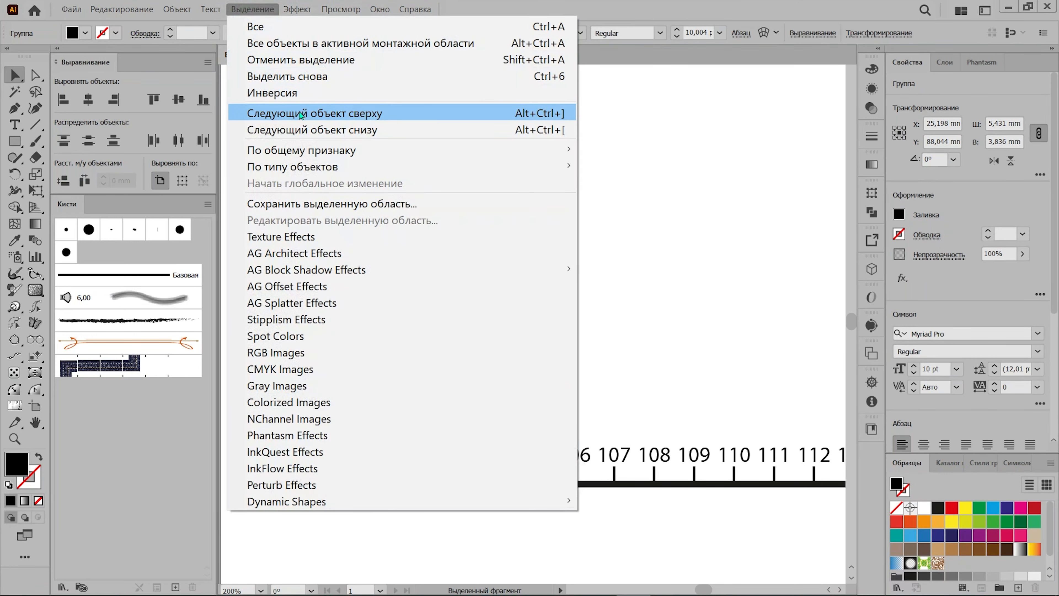
mouse_move(415, 154)
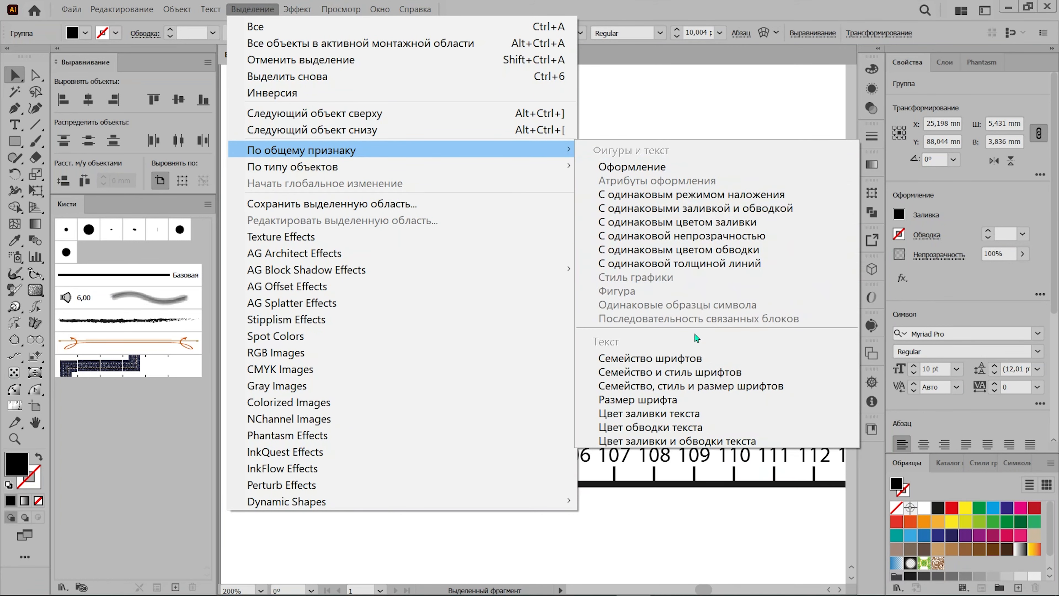
click(696, 400)
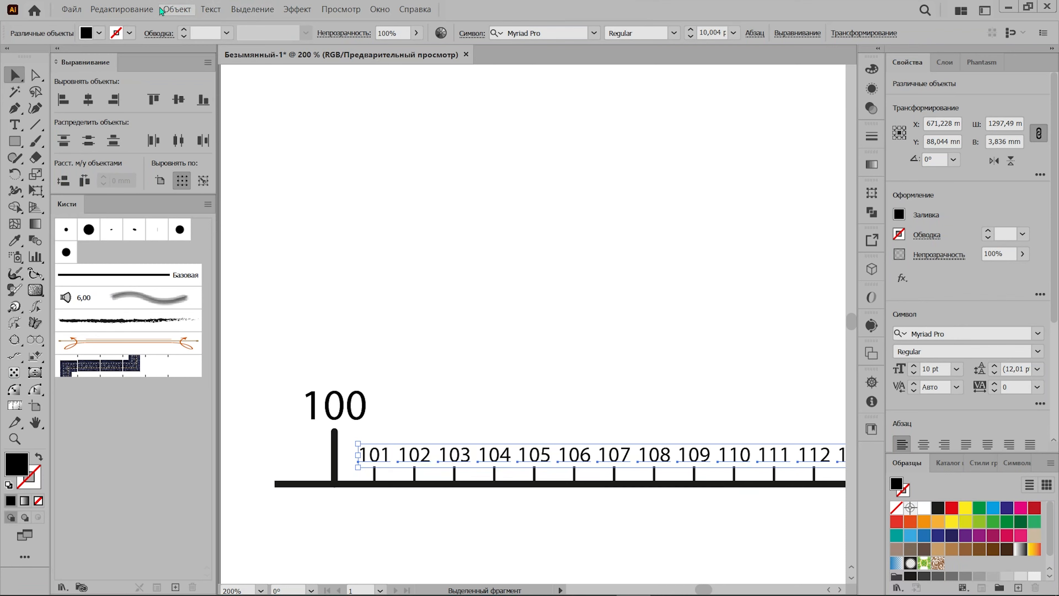
- Start Transform Each on the selected small labels and reset the horizontal and vertical scale to 100%
click(175, 12)
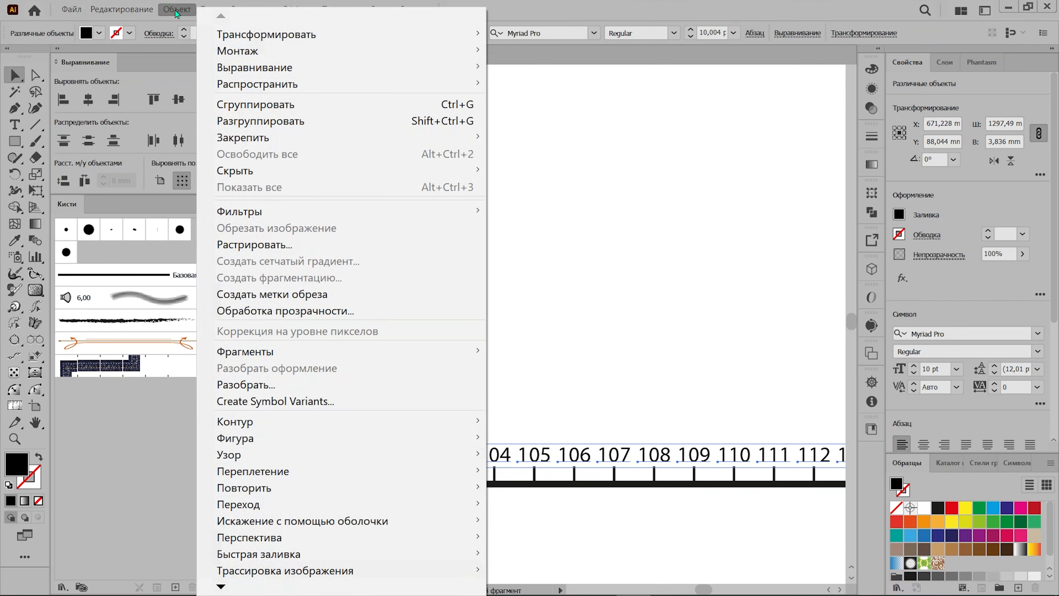
mouse_move(248, 36)
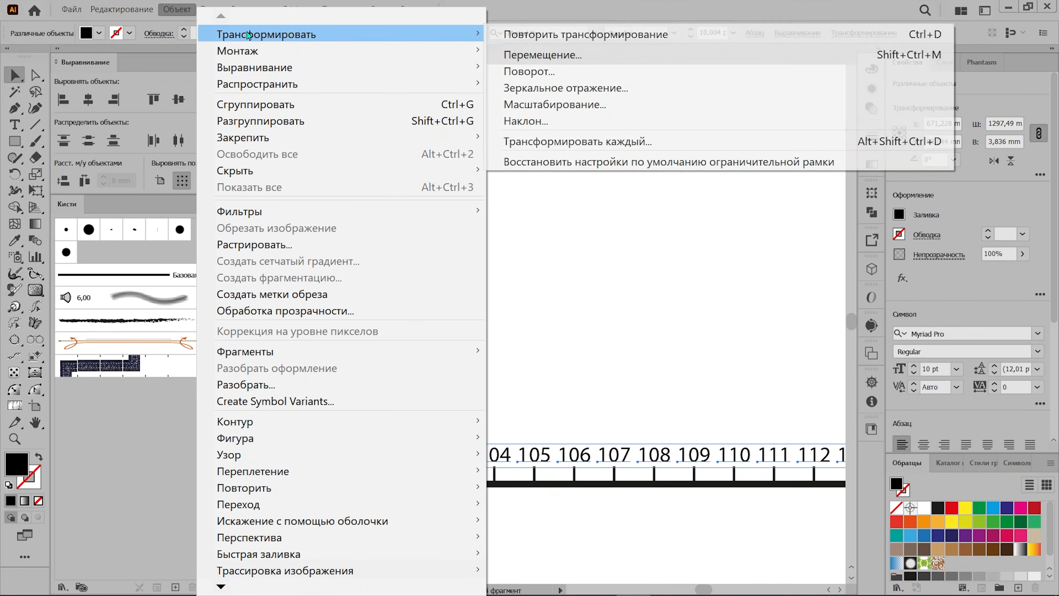
click(610, 140)
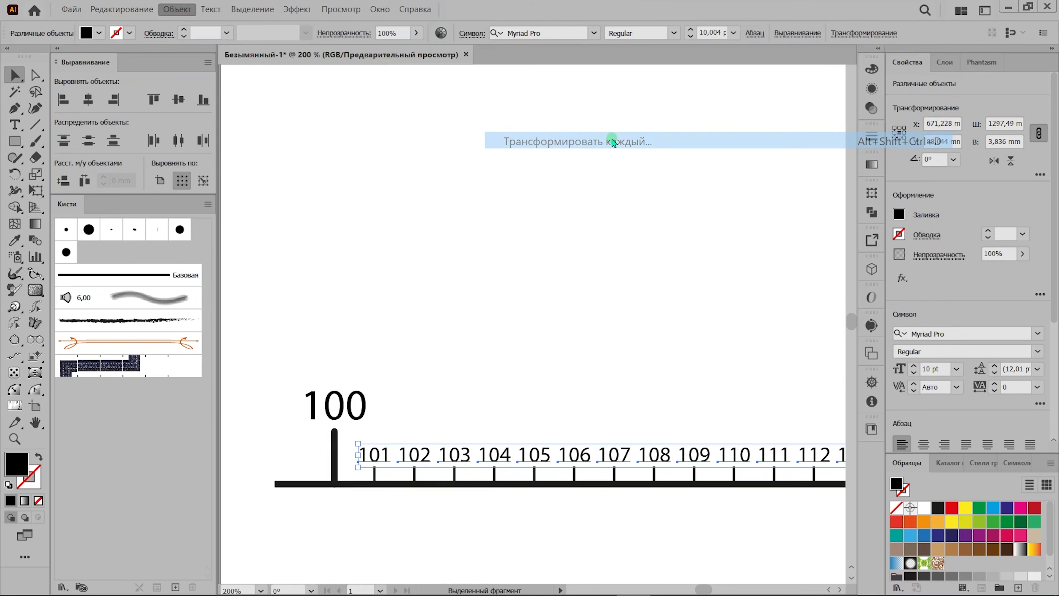
drag(286, 85, 201, 85)
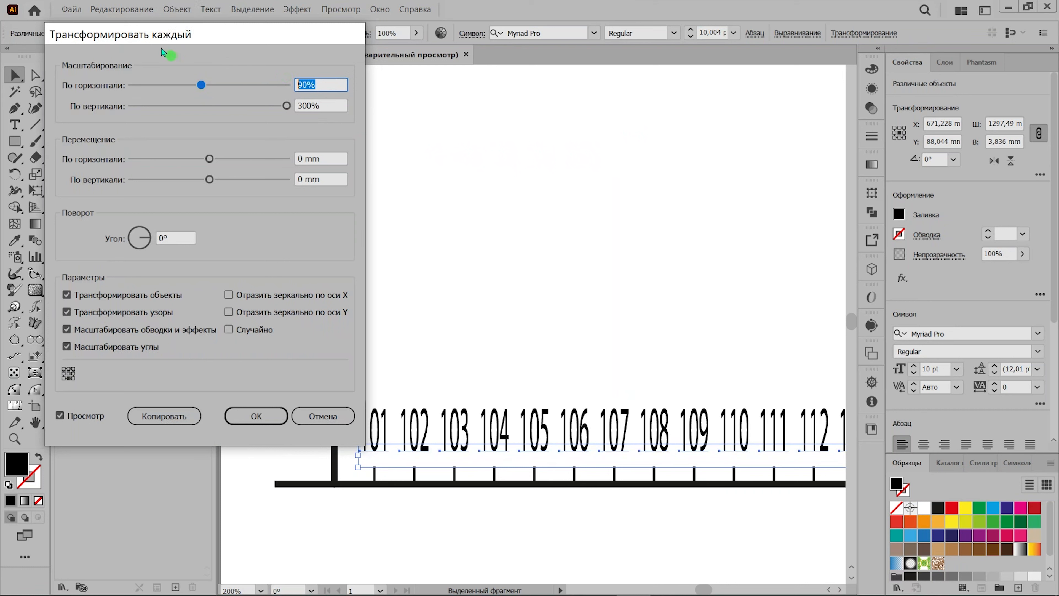
text(100)
key(Tab)
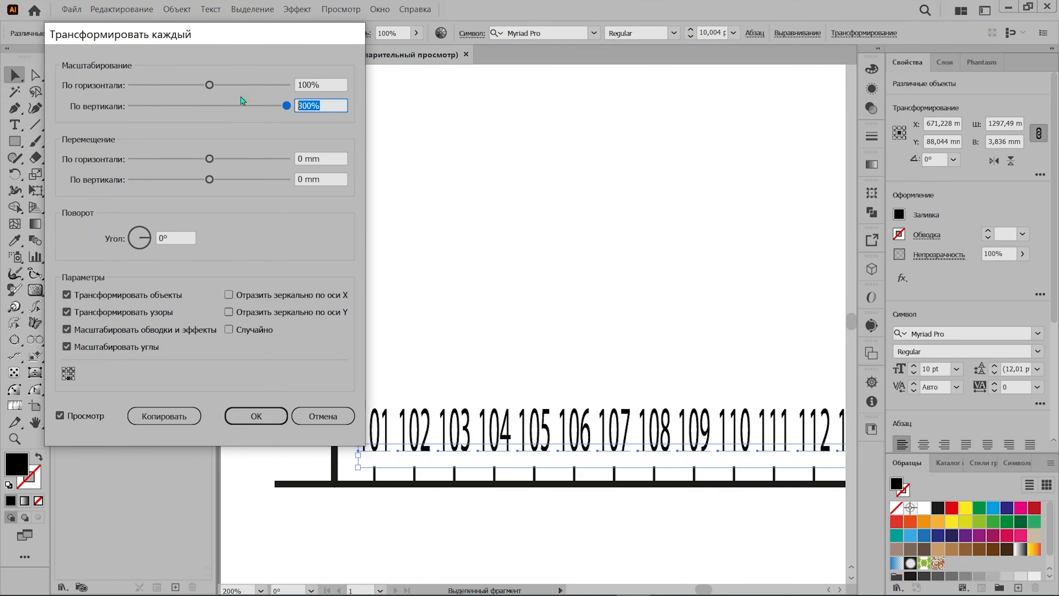
text(100)
click(313, 178)
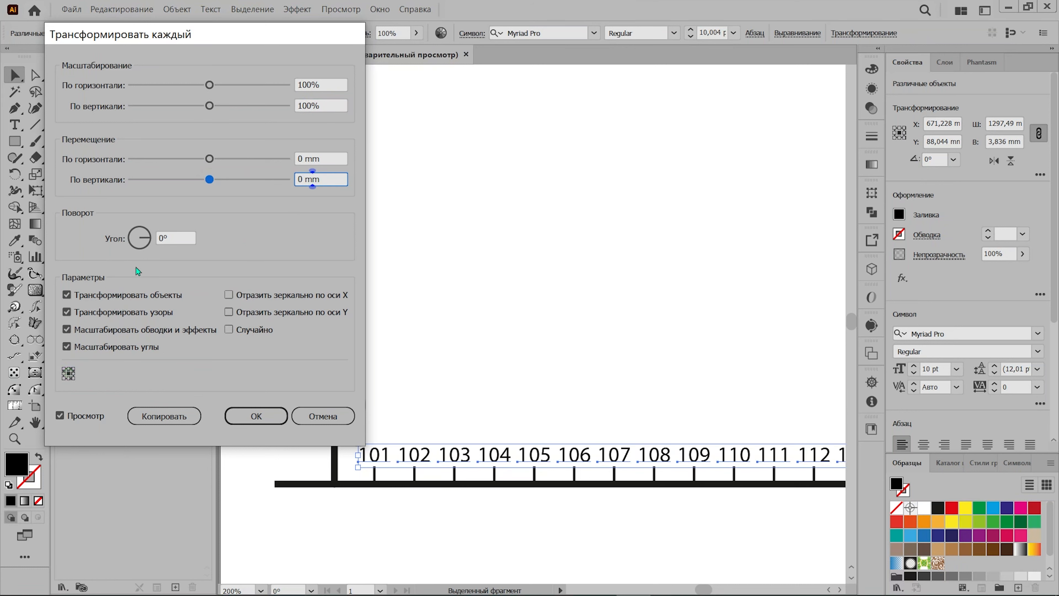
- Set the rotation of the small labels to 37° and their move to -0.3528 mm horizontally and 0 mm vertically
click(147, 232)
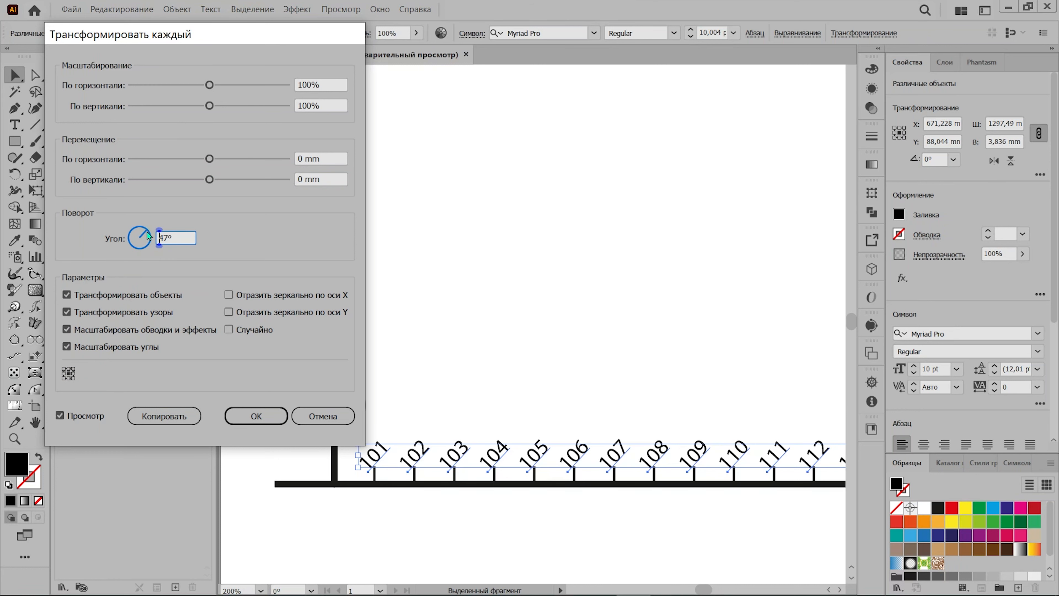
click(147, 234)
click(149, 236)
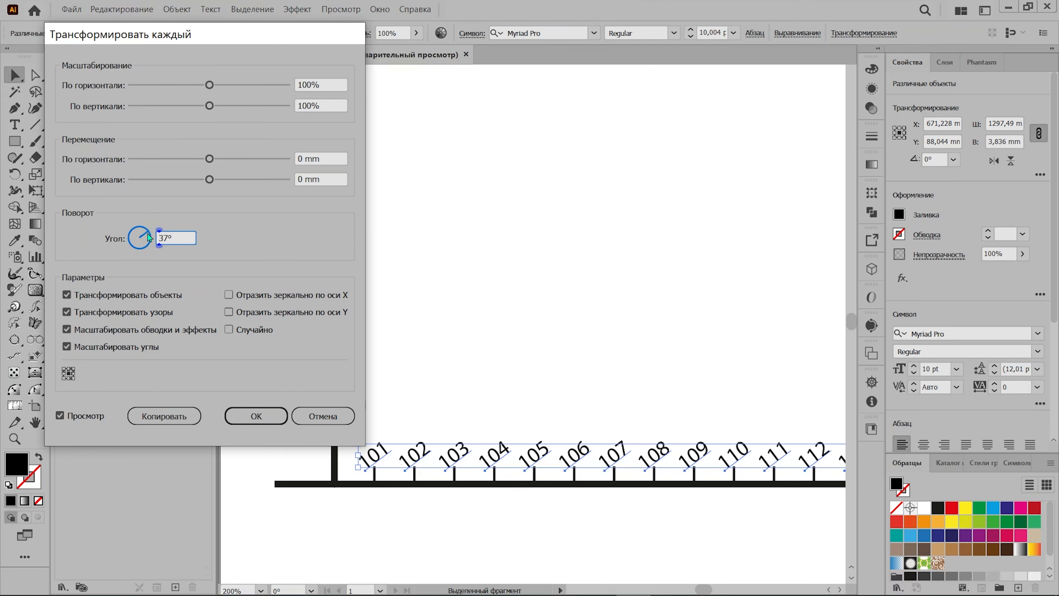
drag(208, 161, 206, 162)
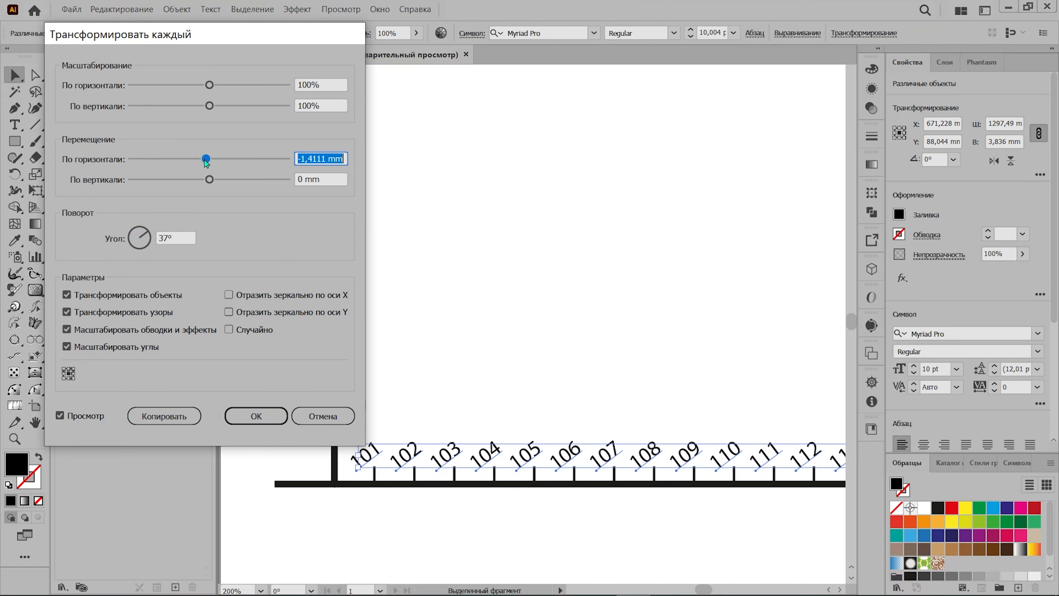
drag(206, 162, 208, 163)
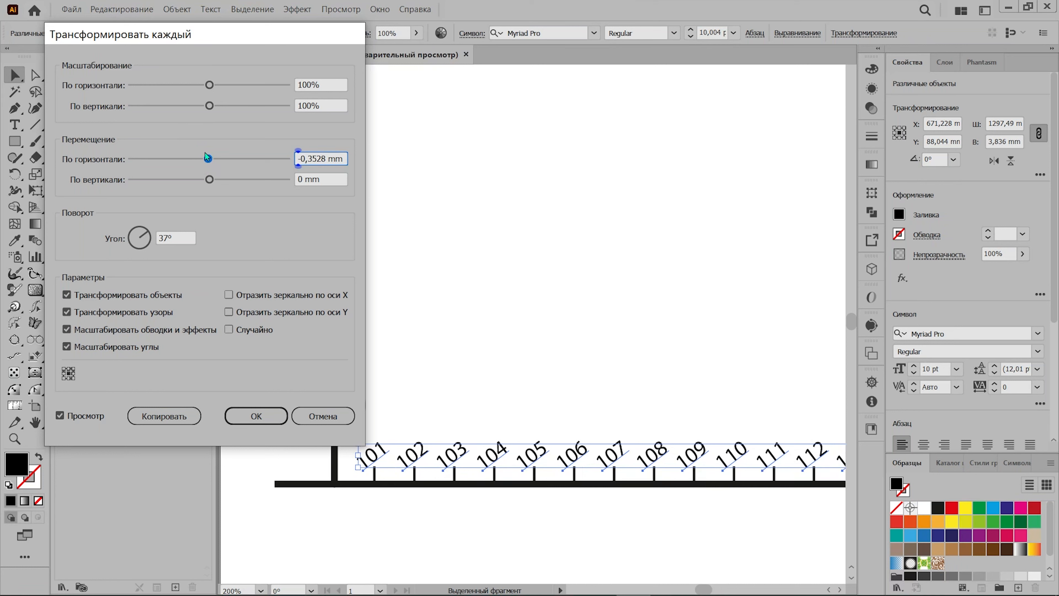
click(211, 179)
drag(214, 180, 212, 182)
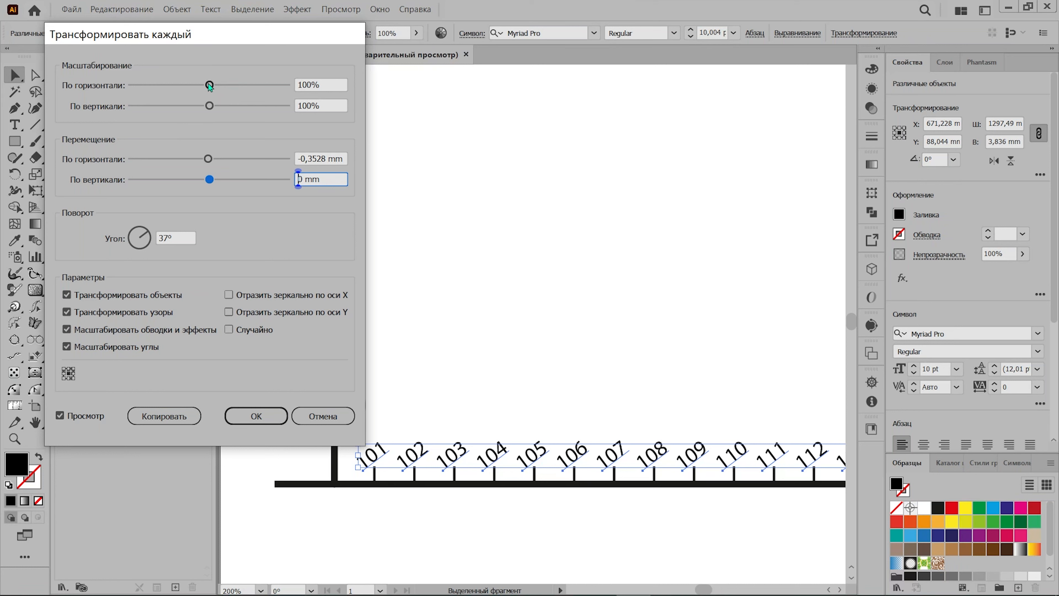
- Set the horizontal and vertical scale of the small labels to 110% and apply the transformation
drag(209, 86, 217, 84)
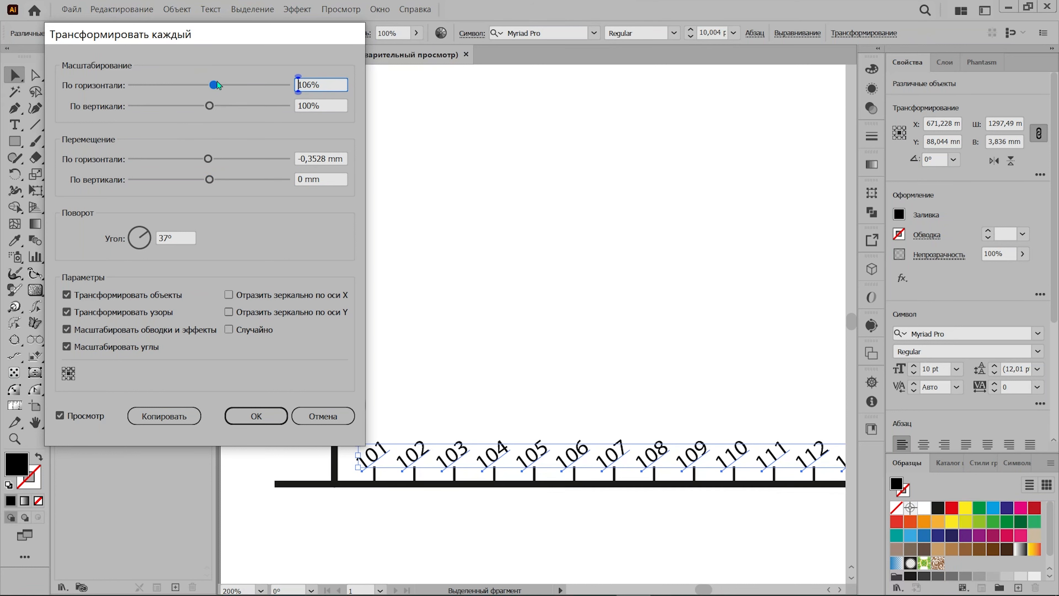
drag(324, 86, 238, 57)
text(110)
key(Tab)
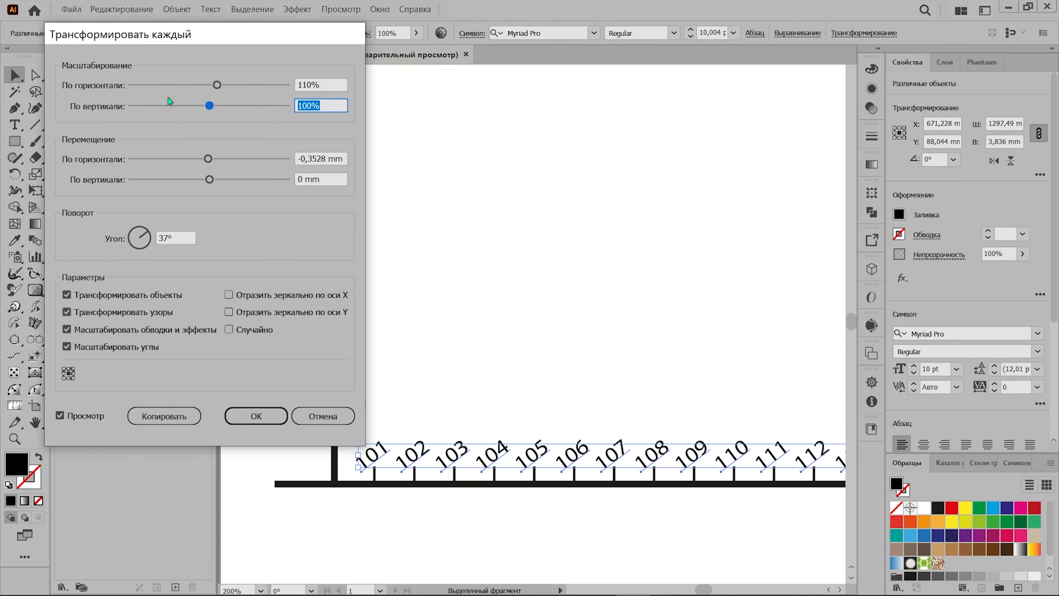
text(10)
key(BackSpace)
text(10)
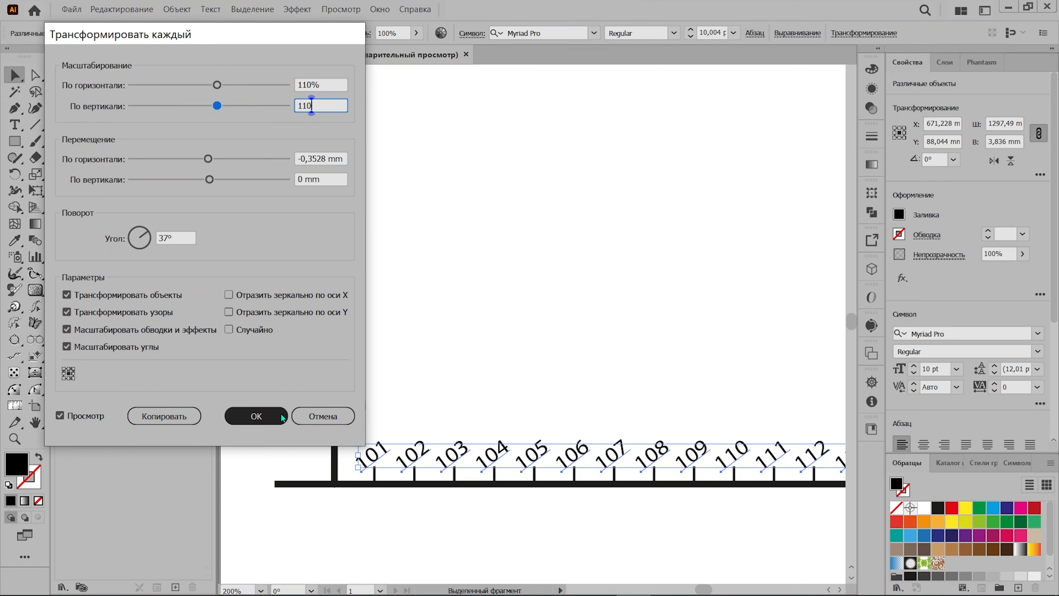
click(256, 416)
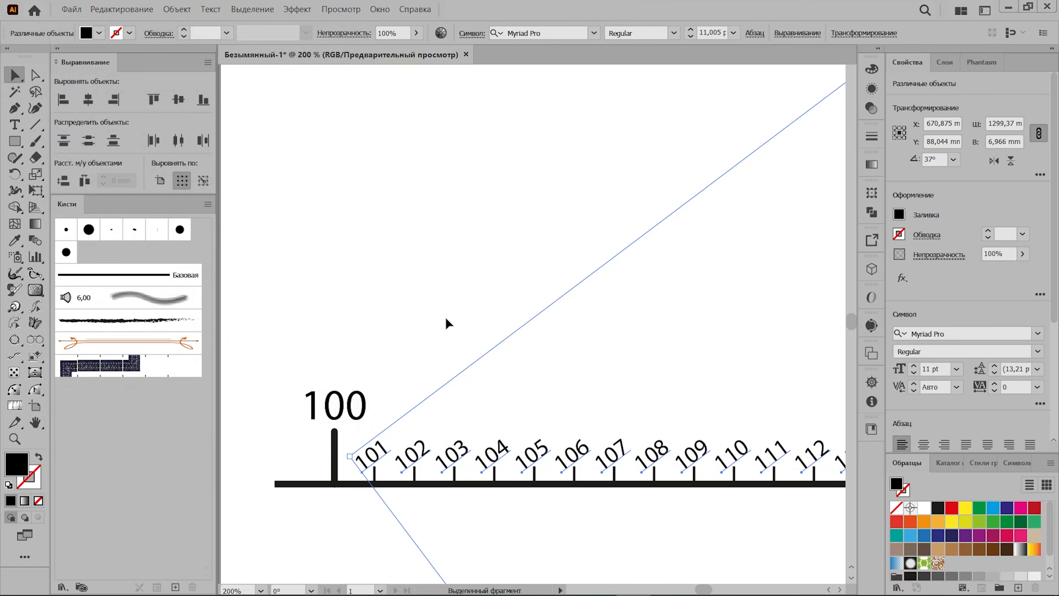